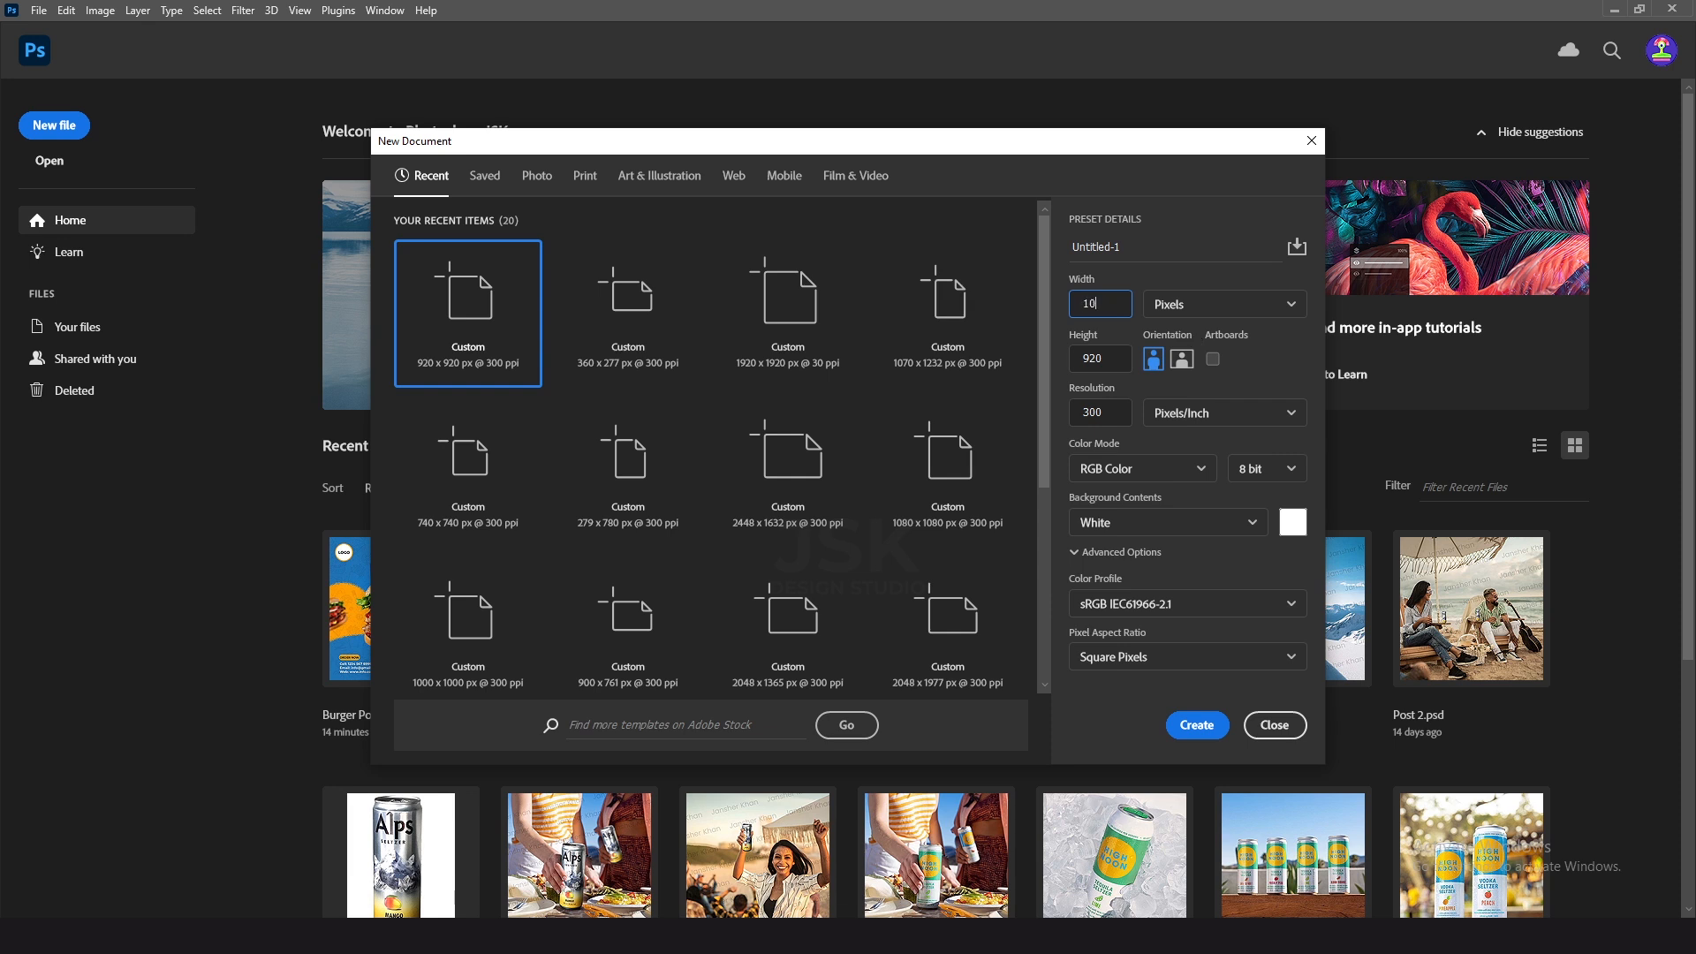
Step: Create a new 1080 x 1080 pixel document at 300 pixels/inch in RGB Color with a white background
{"action": "key", "text": "Tab"}
{"action": "key", "text": "Tab"}
{"action": "type", "text": "1080"}
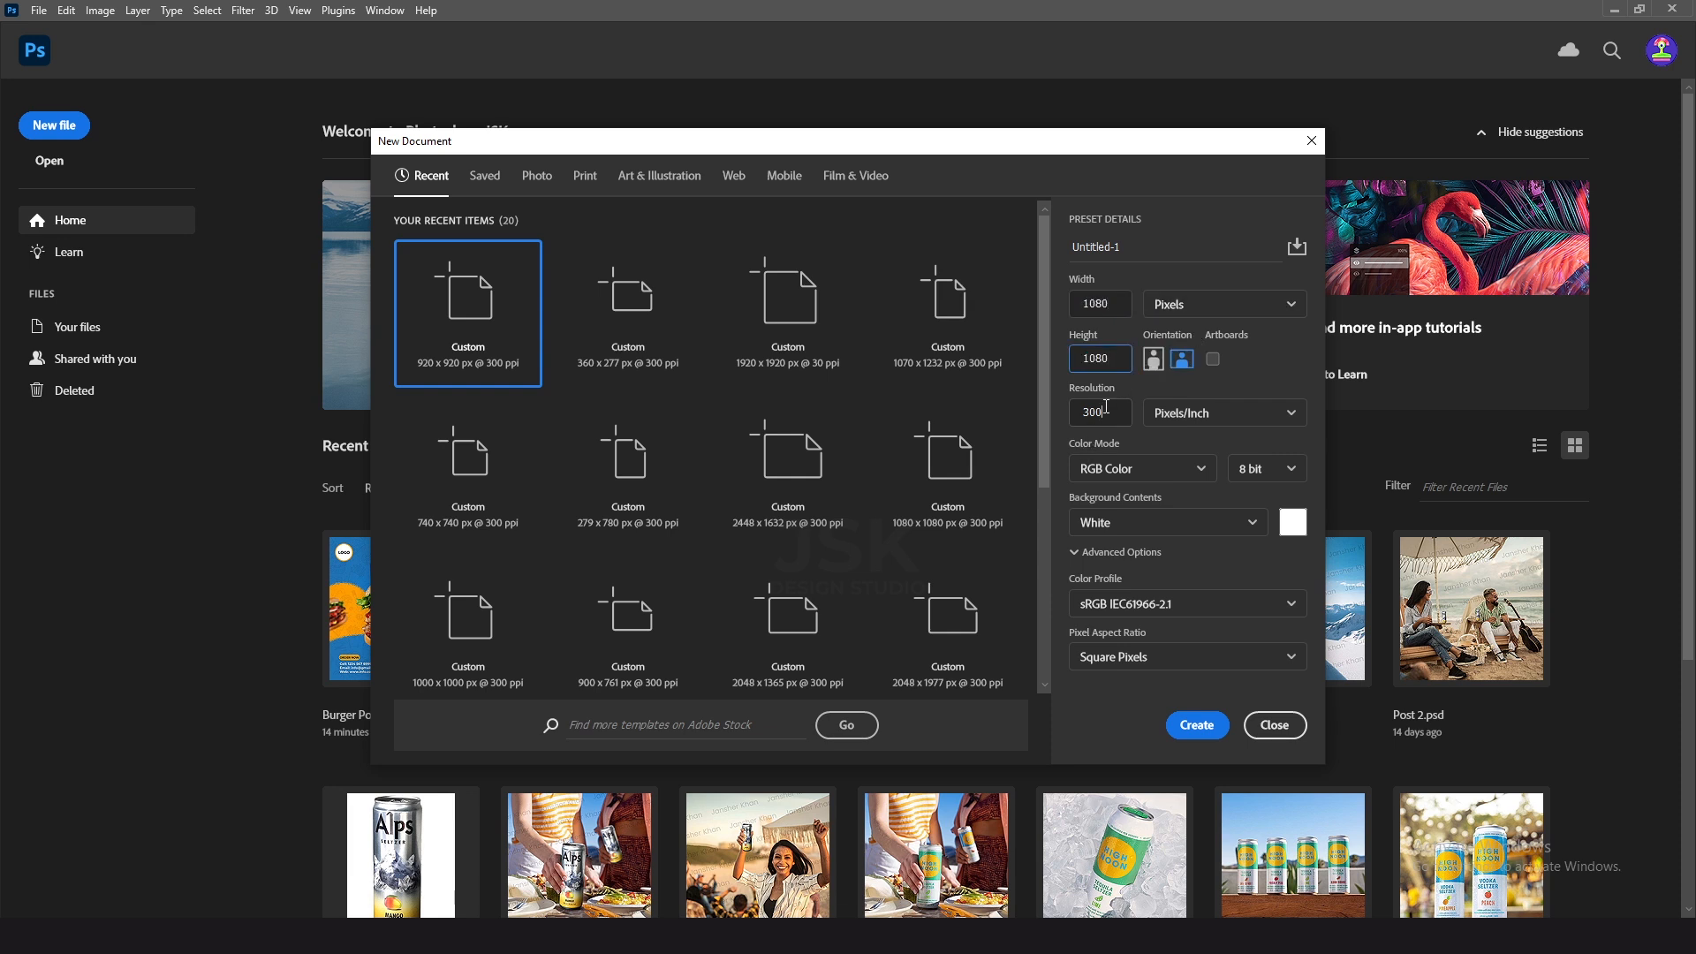
{"action": "left_click", "coordinate": [1197, 724]}
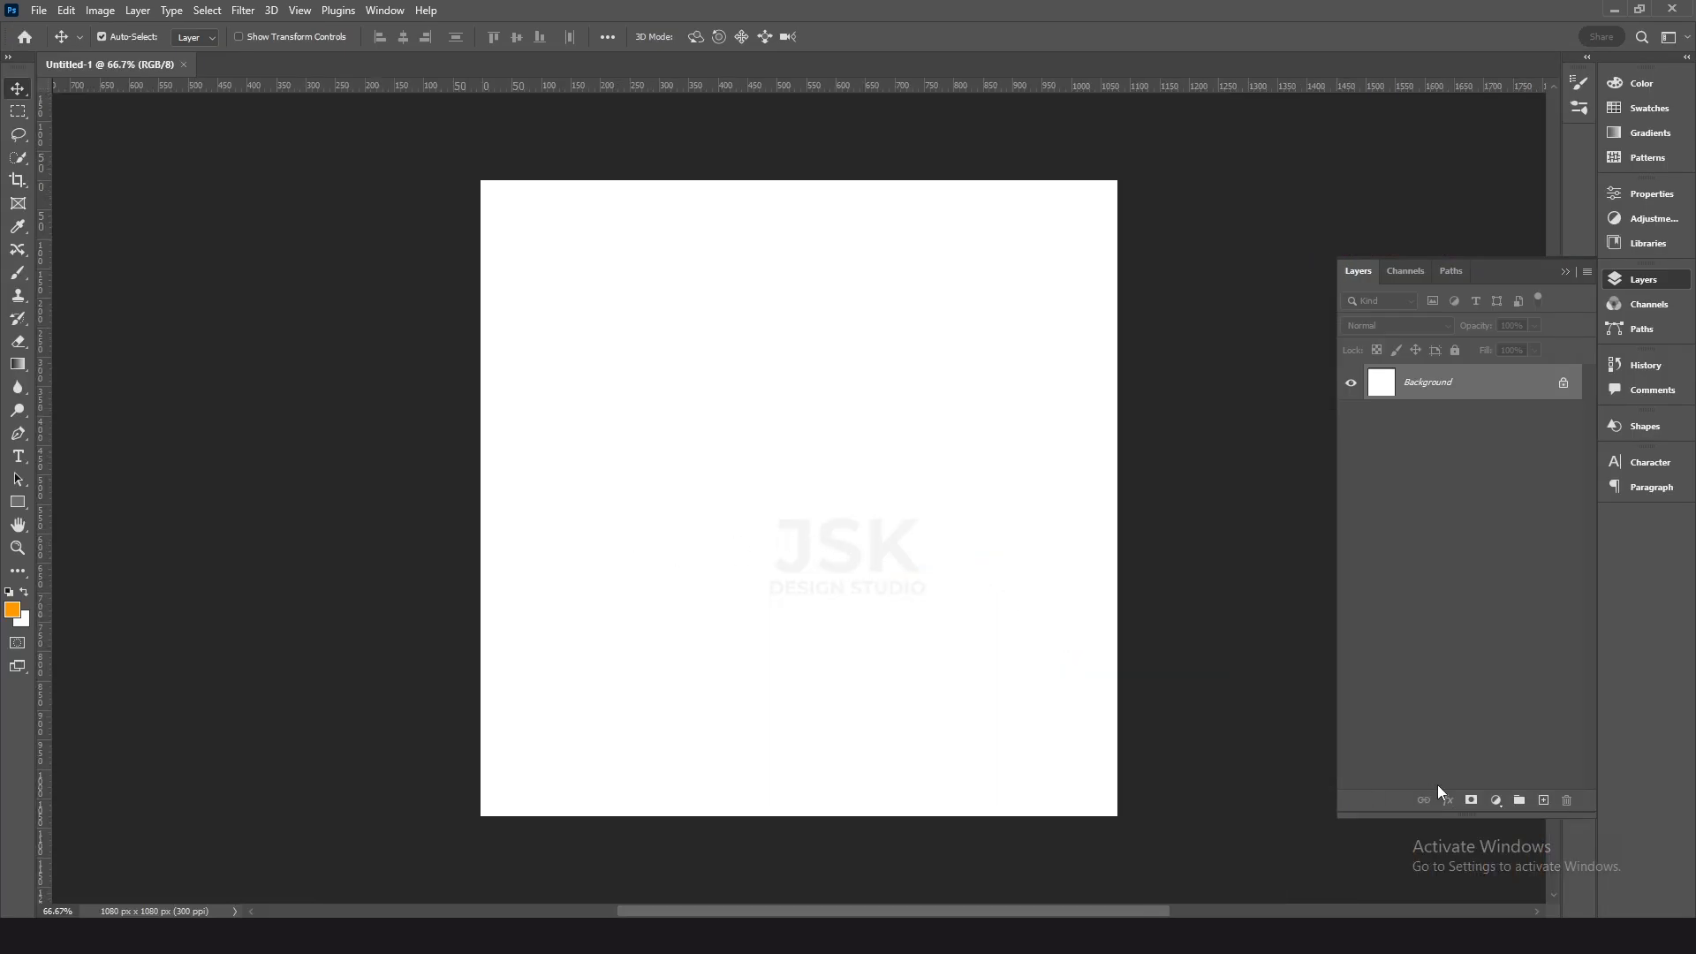
Step: Add a Gradient fill layer above the background and set its style to Radial
{"action": "left_click", "coordinate": [1496, 799]}
{"action": "left_click", "coordinate": [1528, 507]}
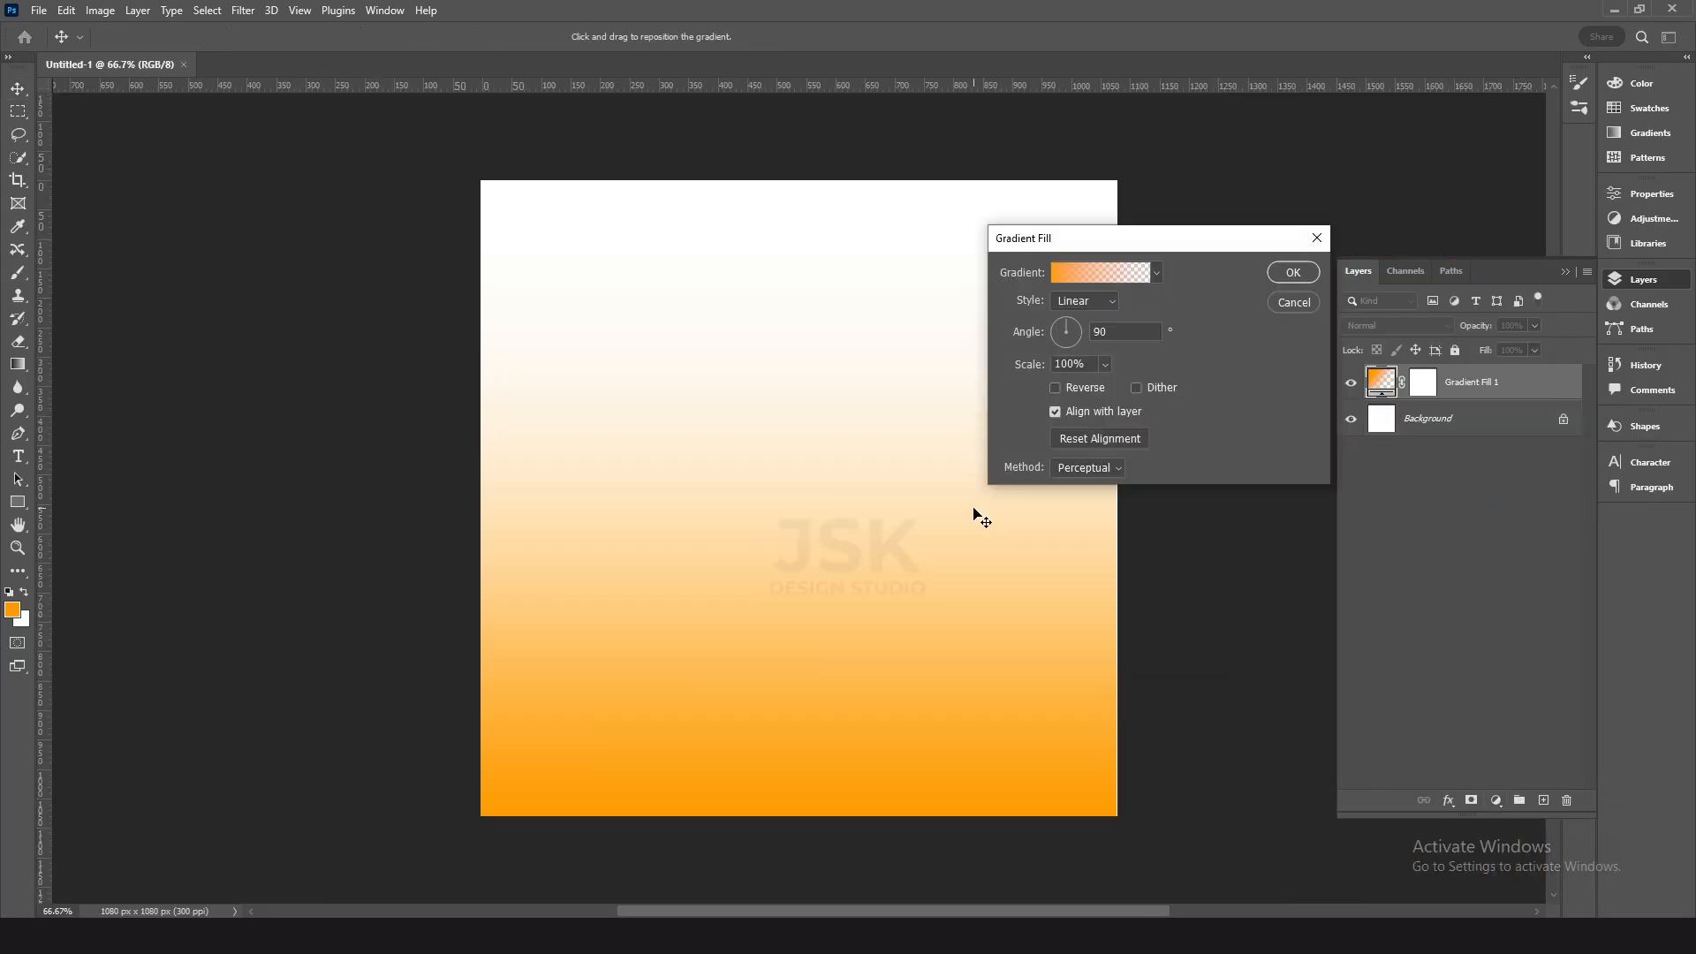
{"action": "left_click", "coordinate": [1078, 303]}
{"action": "left_click", "coordinate": [1079, 334]}
Step: Try several presets from the Blues gradient group and apply one with a cyan centre and blue edges to the fill layer
{"action": "left_click", "coordinate": [1081, 270]}
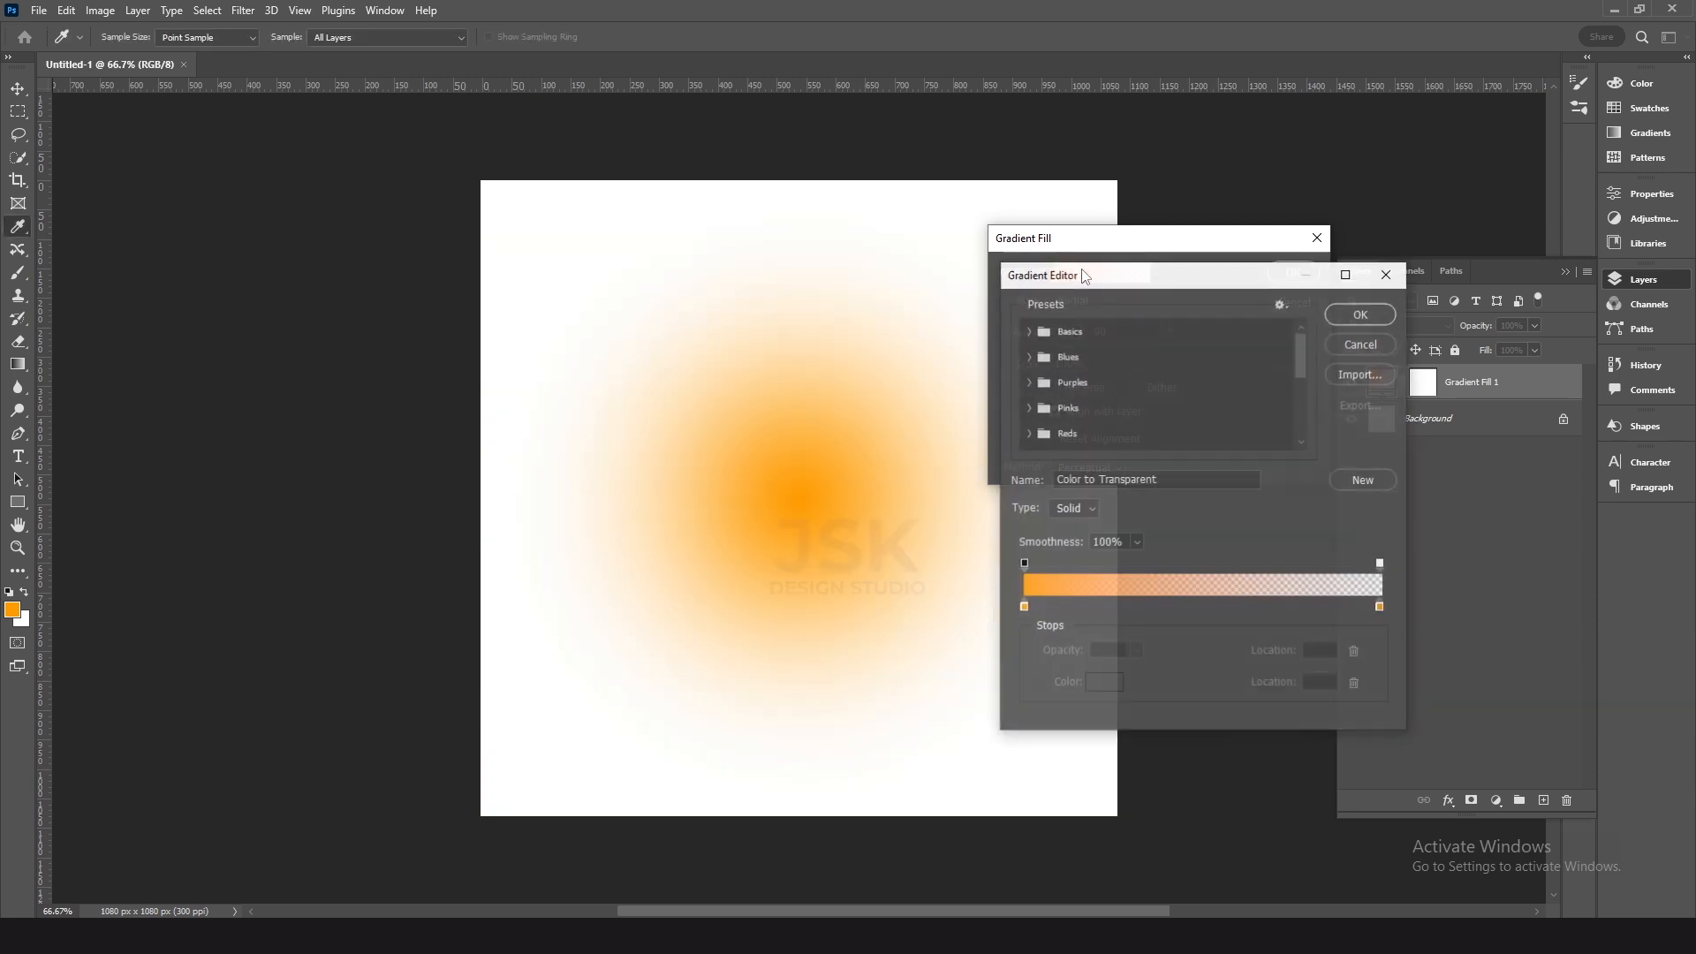
{"action": "left_click", "coordinate": [1035, 358]}
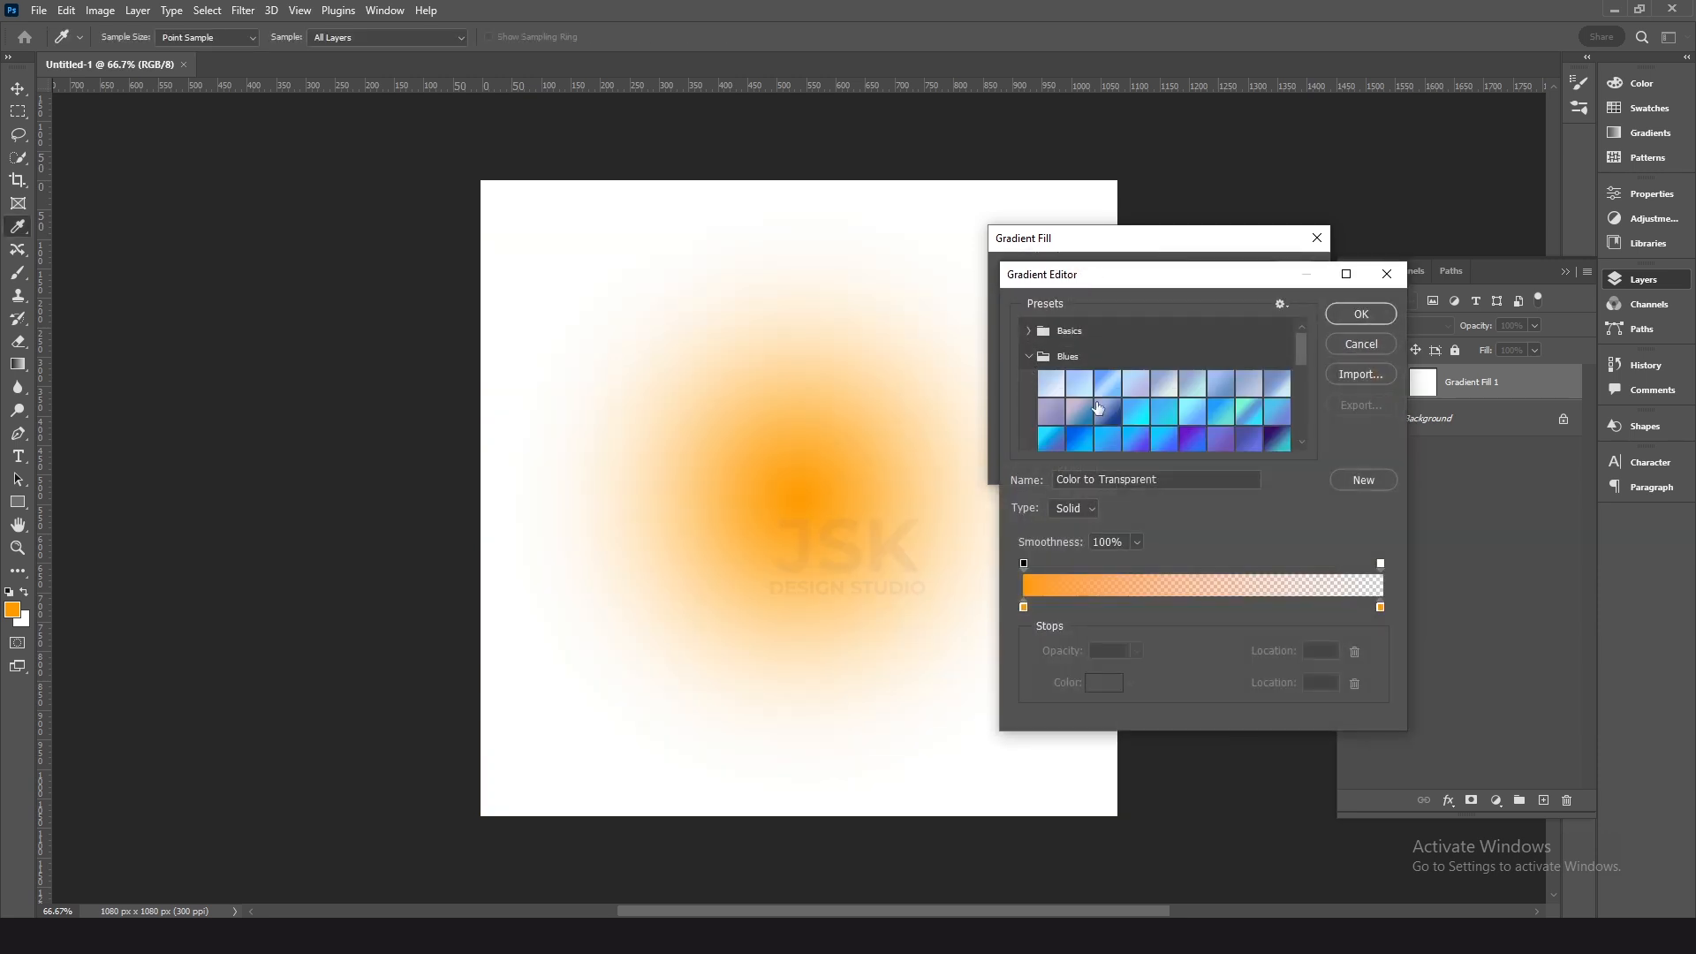
{"action": "scroll", "coordinate": [1097, 407], "scroll_direction": "down", "scroll_amount": 1}
{"action": "left_click", "coordinate": [1079, 427]}
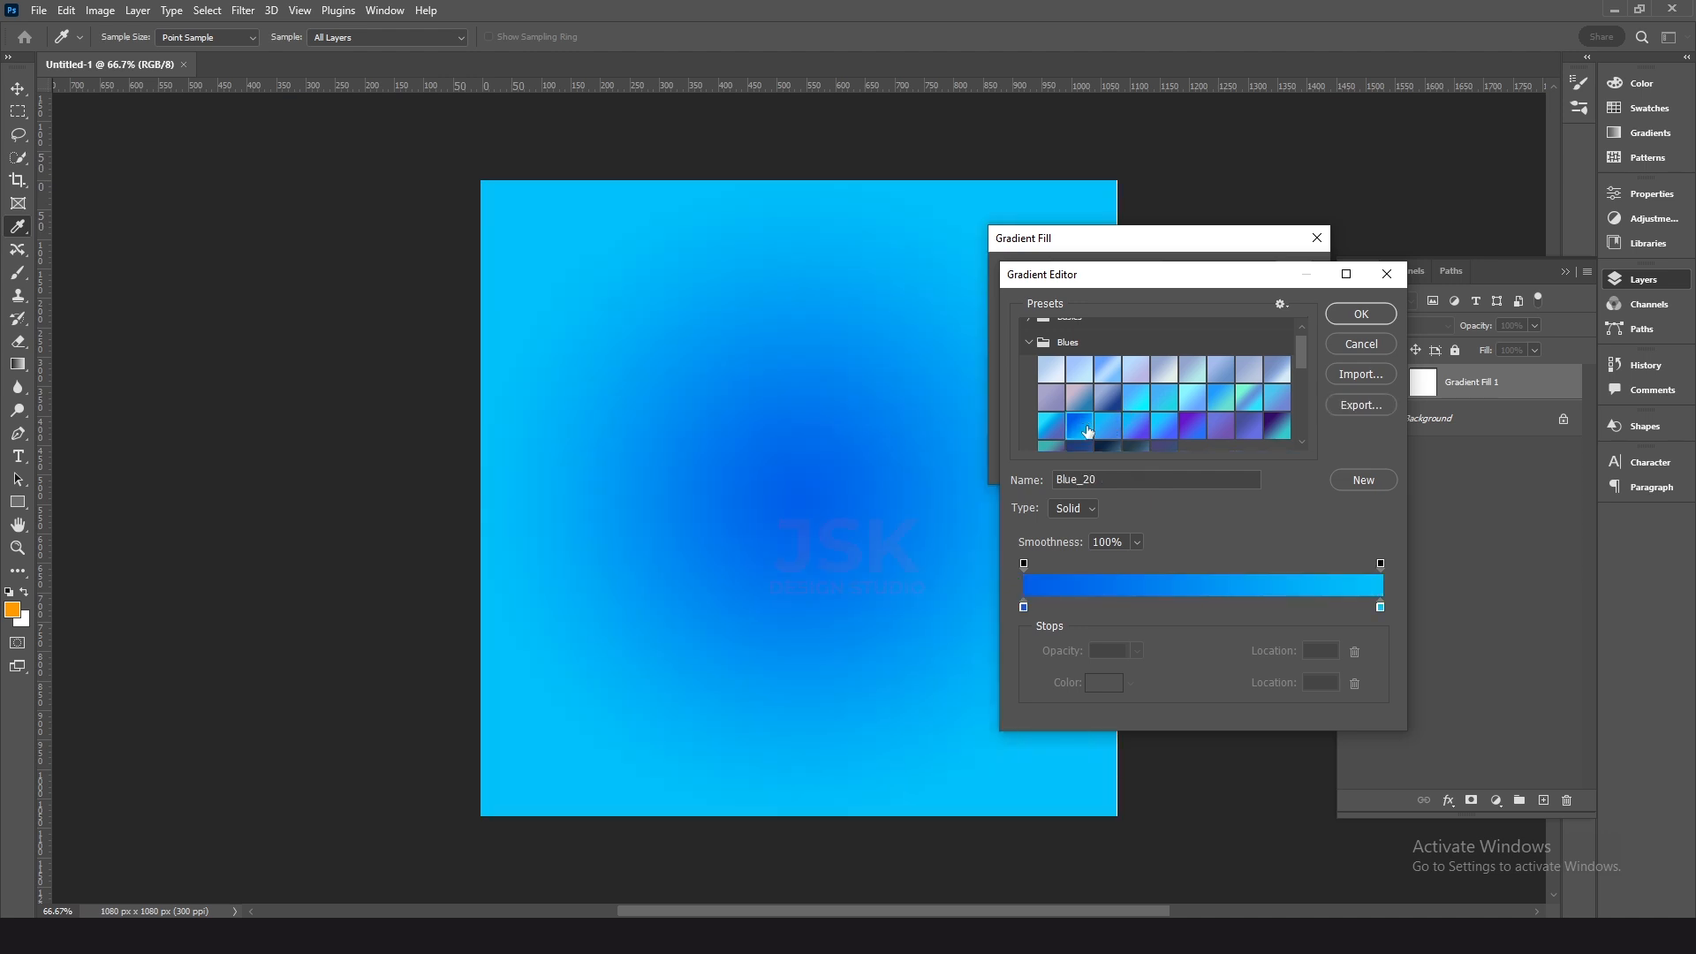
{"action": "left_click", "coordinate": [1223, 409]}
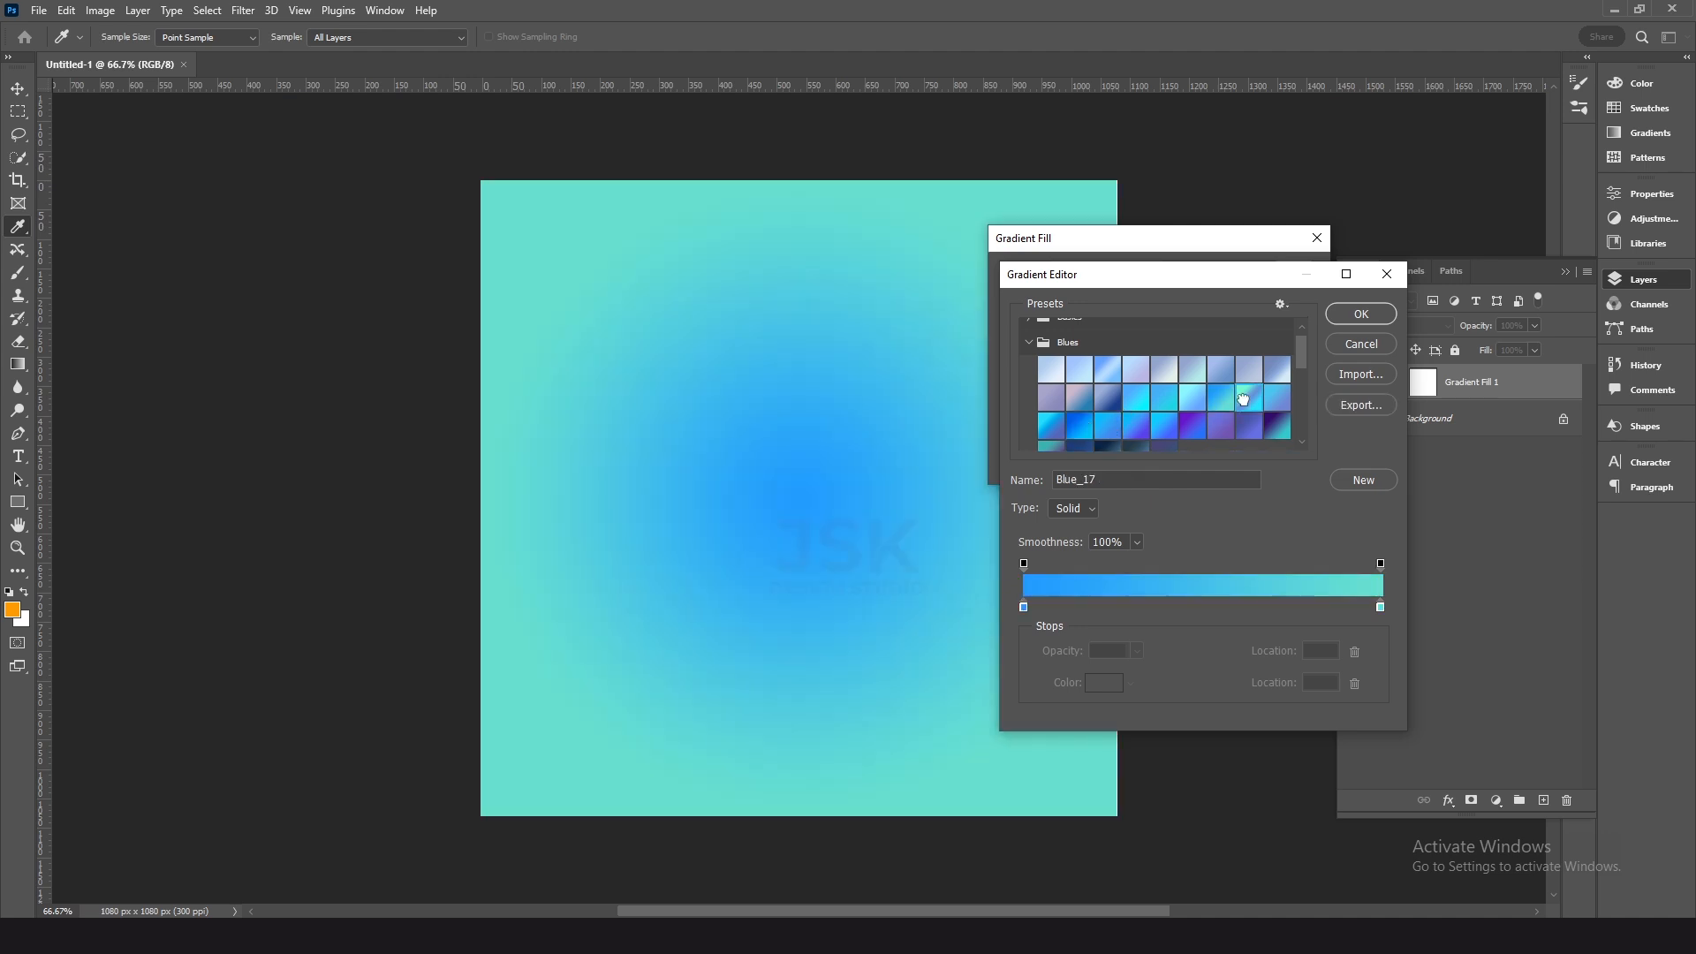
{"action": "left_click", "coordinate": [1243, 399]}
{"action": "left_click", "coordinate": [1138, 400]}
{"action": "left_click", "coordinate": [1167, 398]}
{"action": "scroll", "coordinate": [1167, 398], "scroll_direction": "down", "scroll_amount": 1}
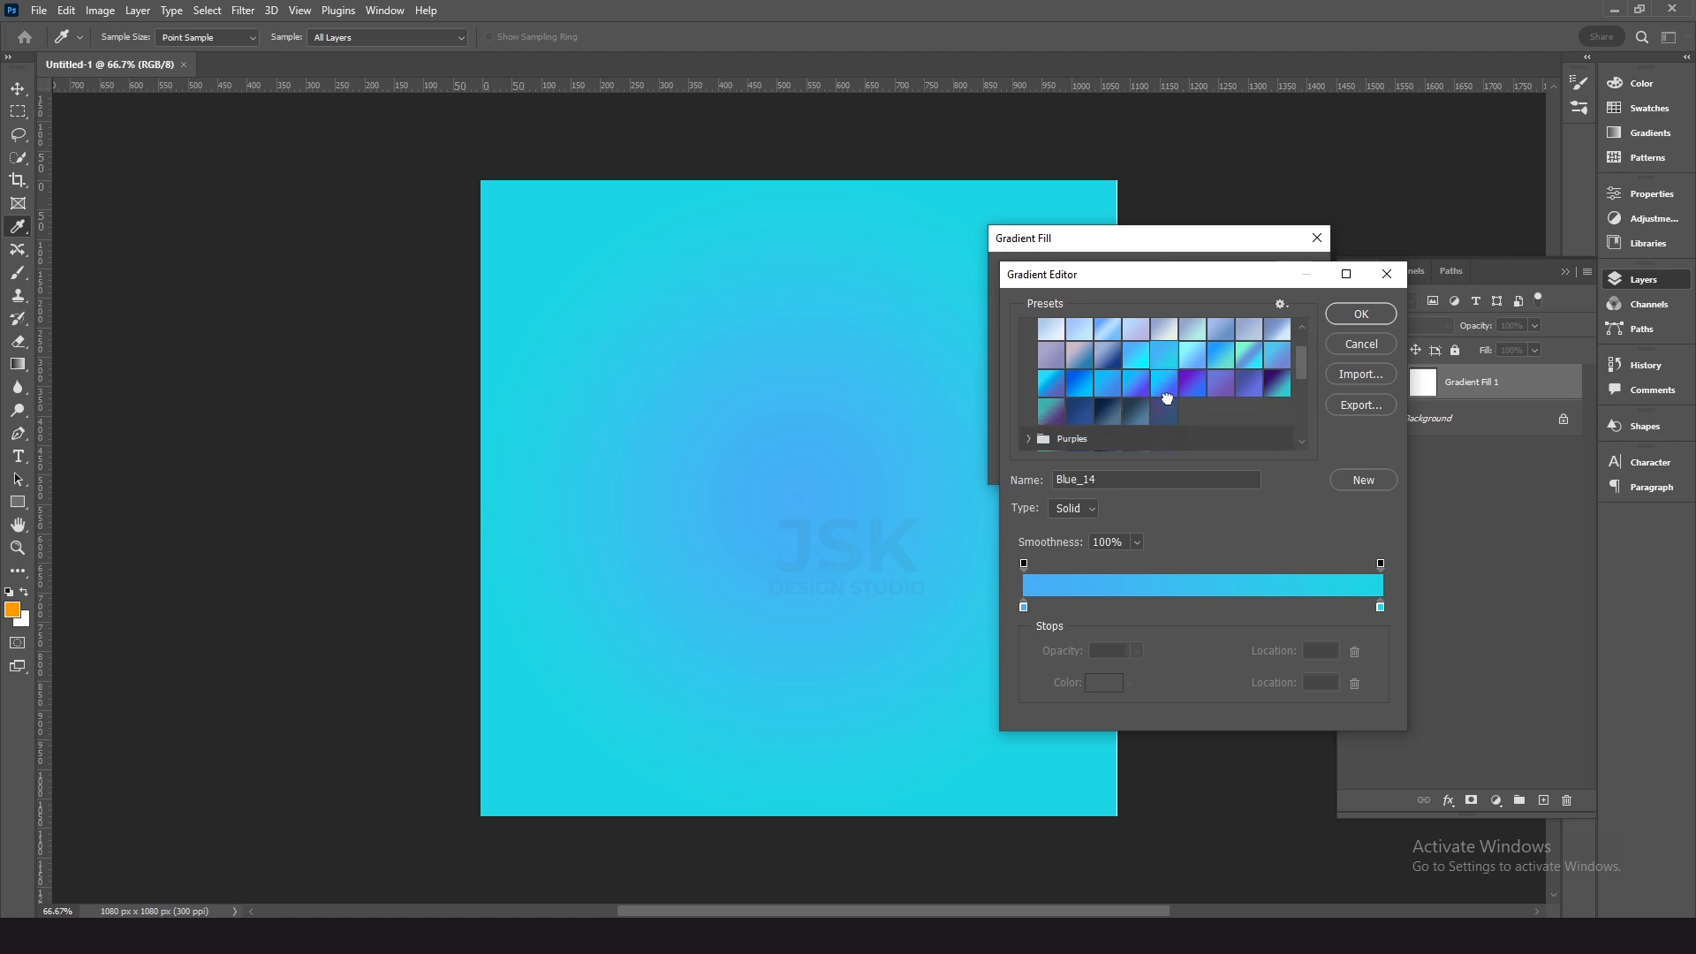
{"action": "left_click", "coordinate": [1080, 385]}
{"action": "left_click", "coordinate": [1338, 318]}
{"action": "key", "text": "v"}
{"action": "left_click", "coordinate": [1285, 272]}
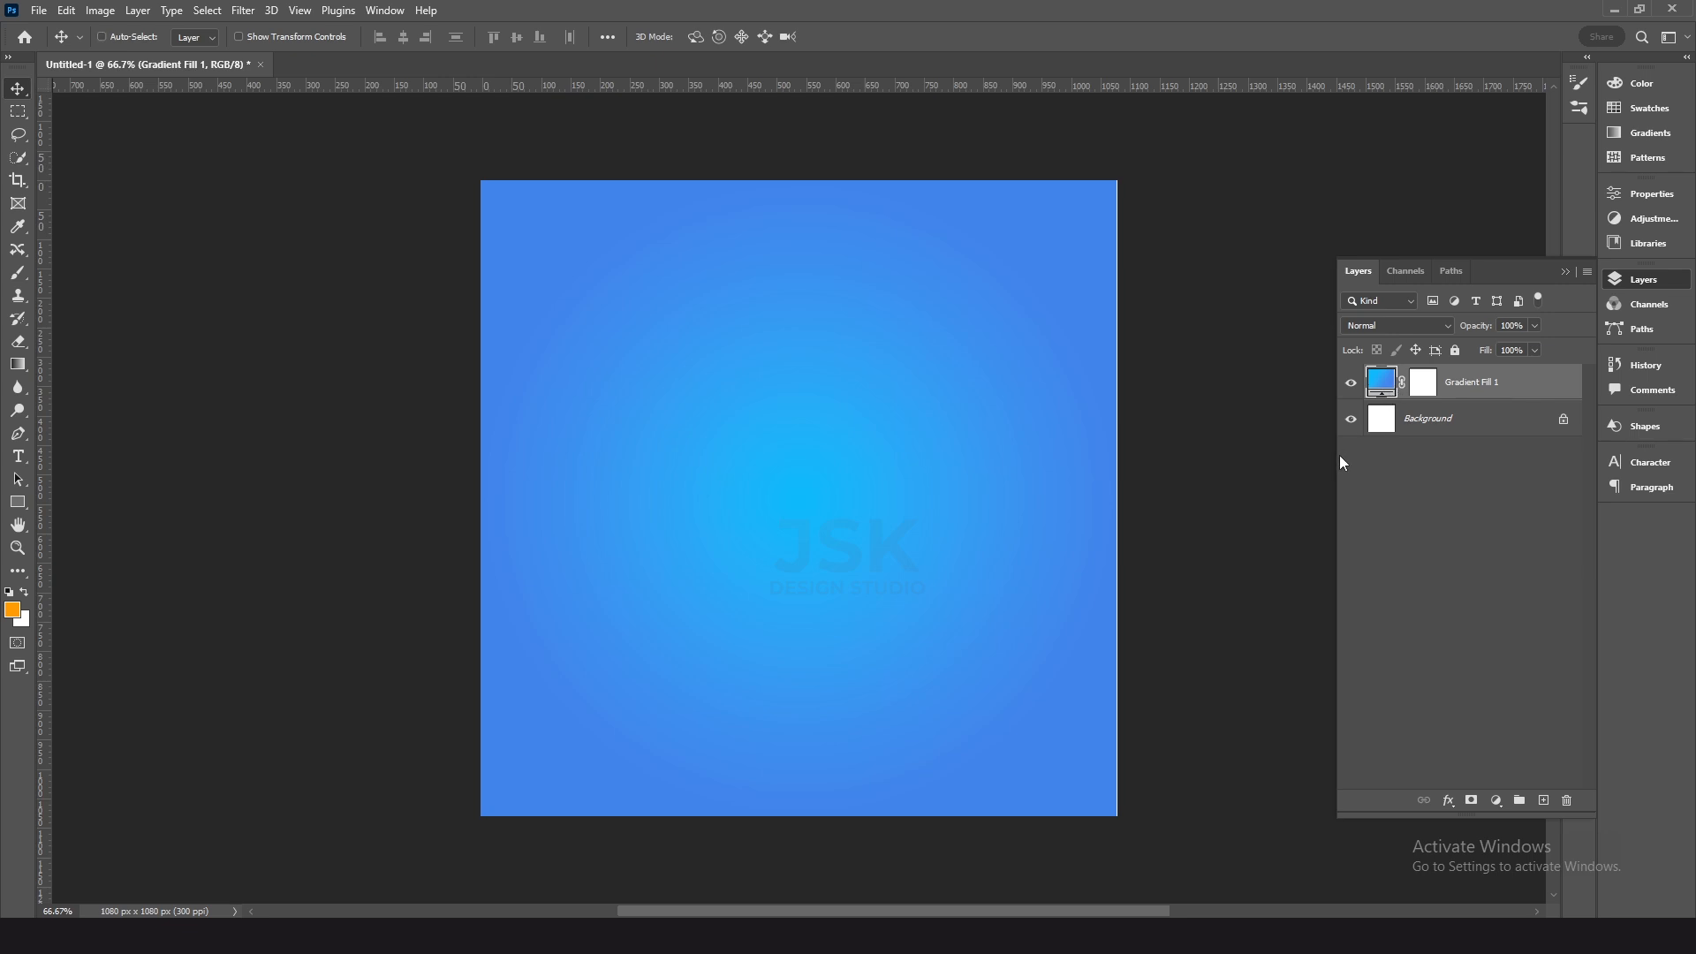
Step: Duplicate the gradient fill layer and lock the original one
{"action": "key", "text": "ctrl+j"}
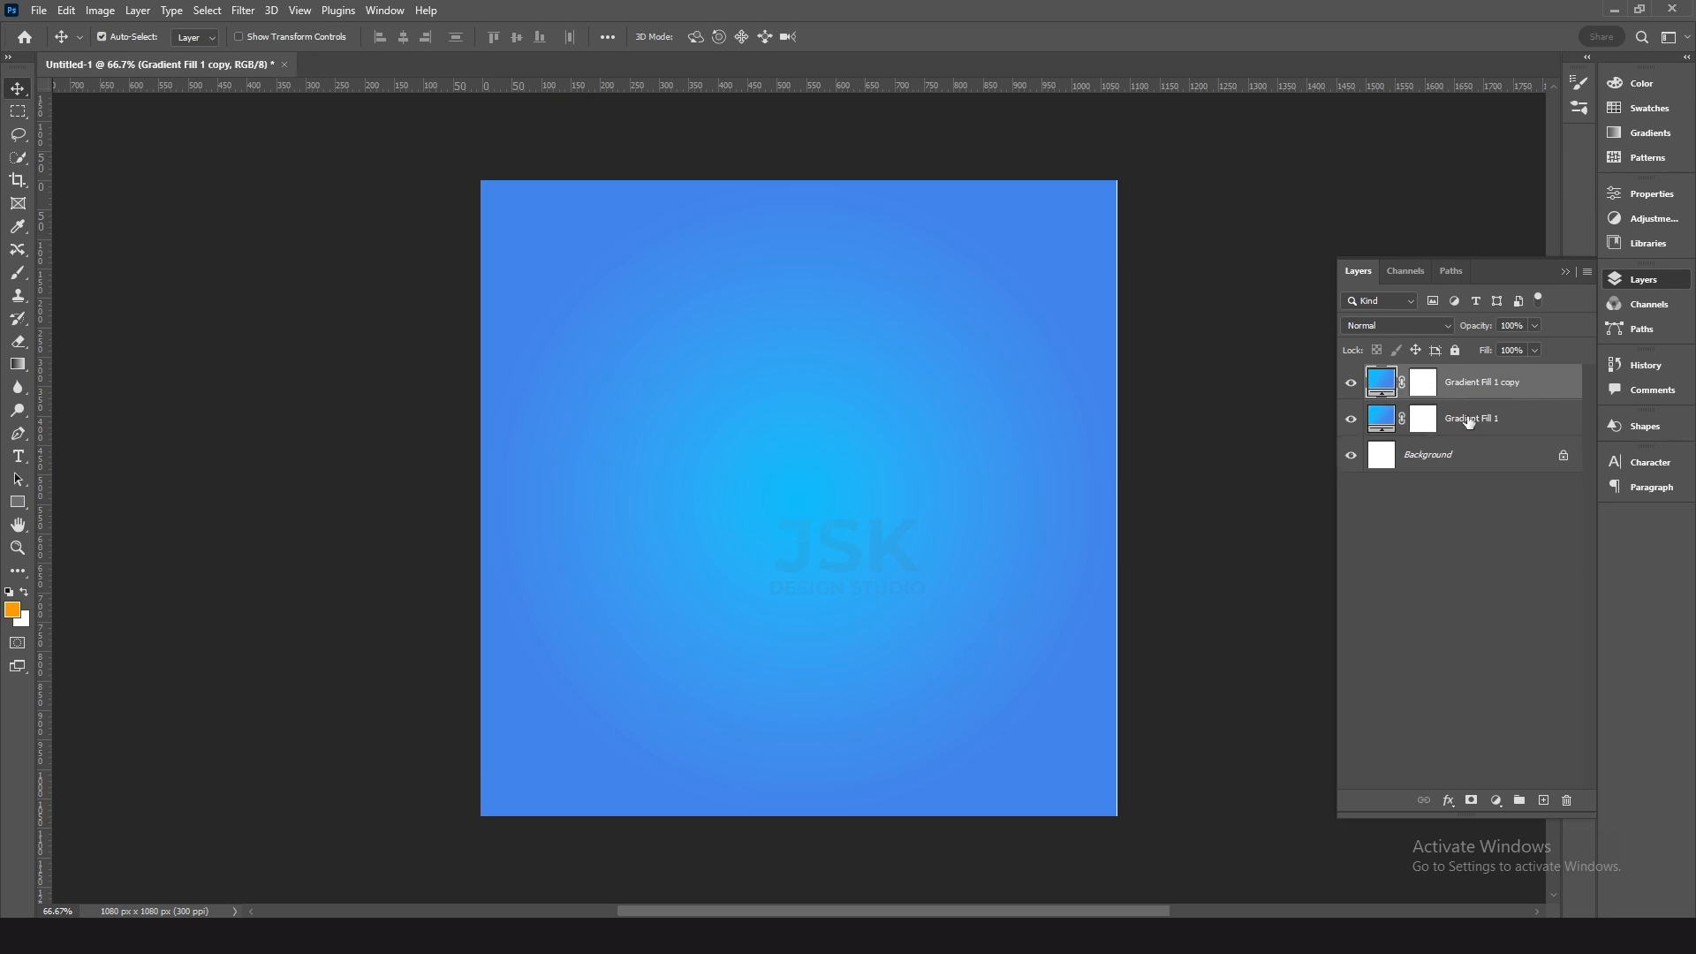
{"action": "left_click", "coordinate": [1470, 420]}
{"action": "left_click", "coordinate": [1456, 350]}
{"action": "left_click", "coordinate": [1413, 514]}
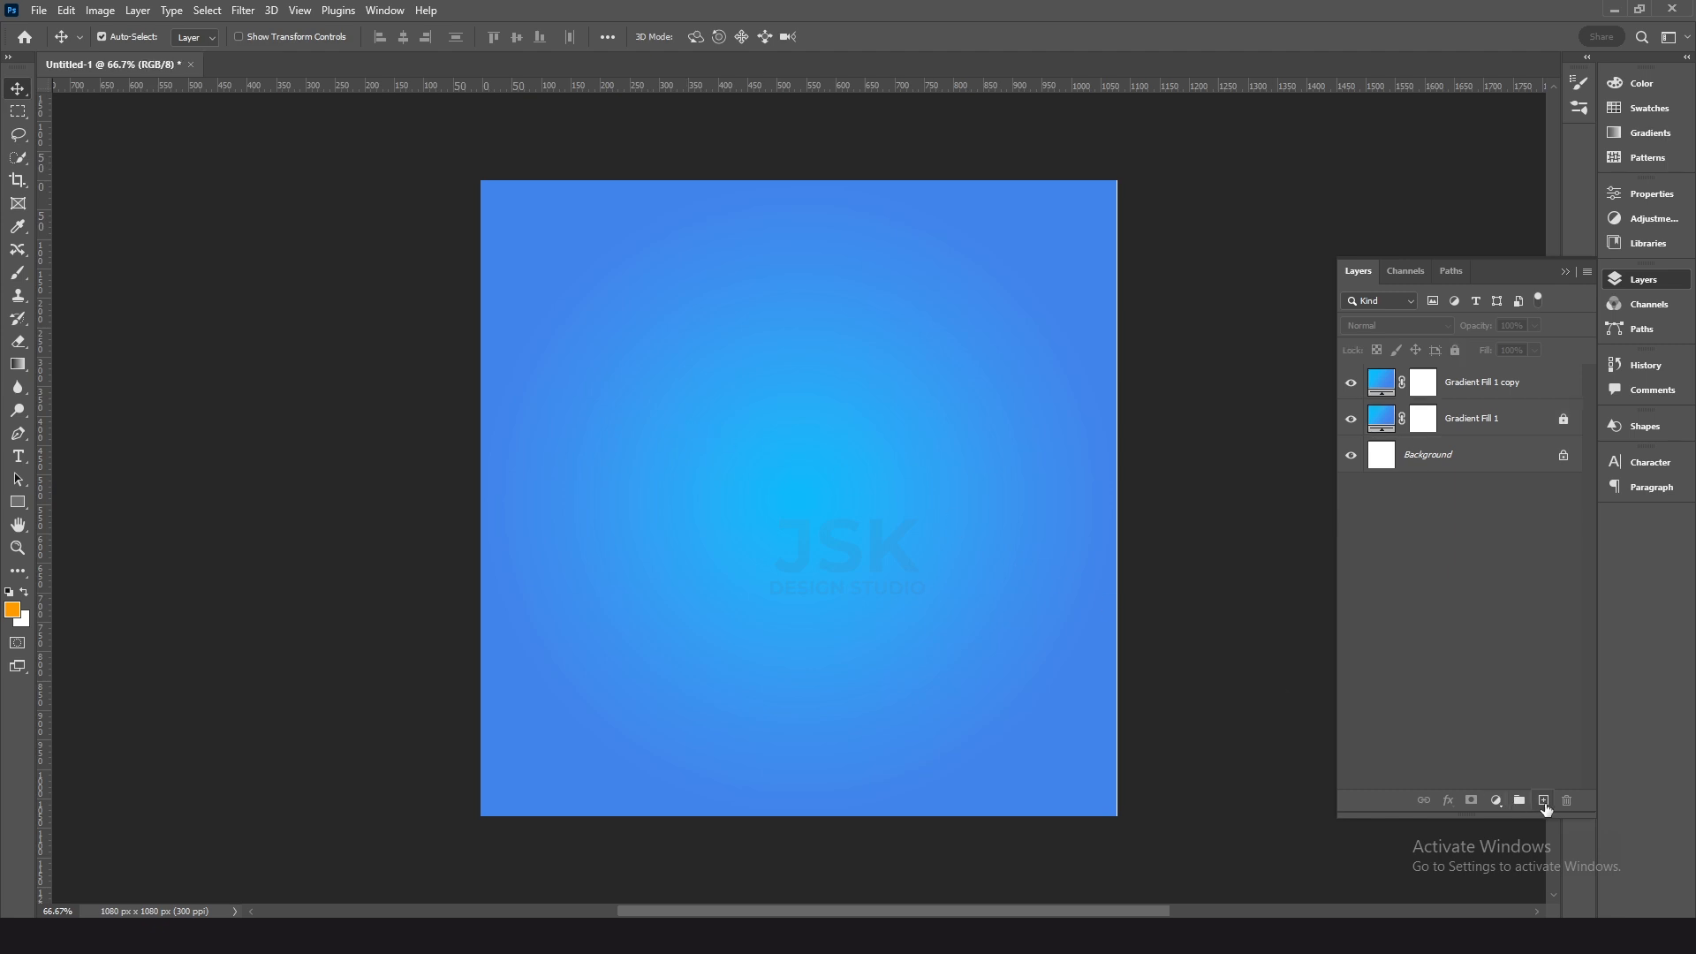
Step: Add a new layer, draw a closed wavy band across the middle of the canvas with the Pen tool, and convert it to a selection
{"action": "left_click", "coordinate": [1543, 800]}
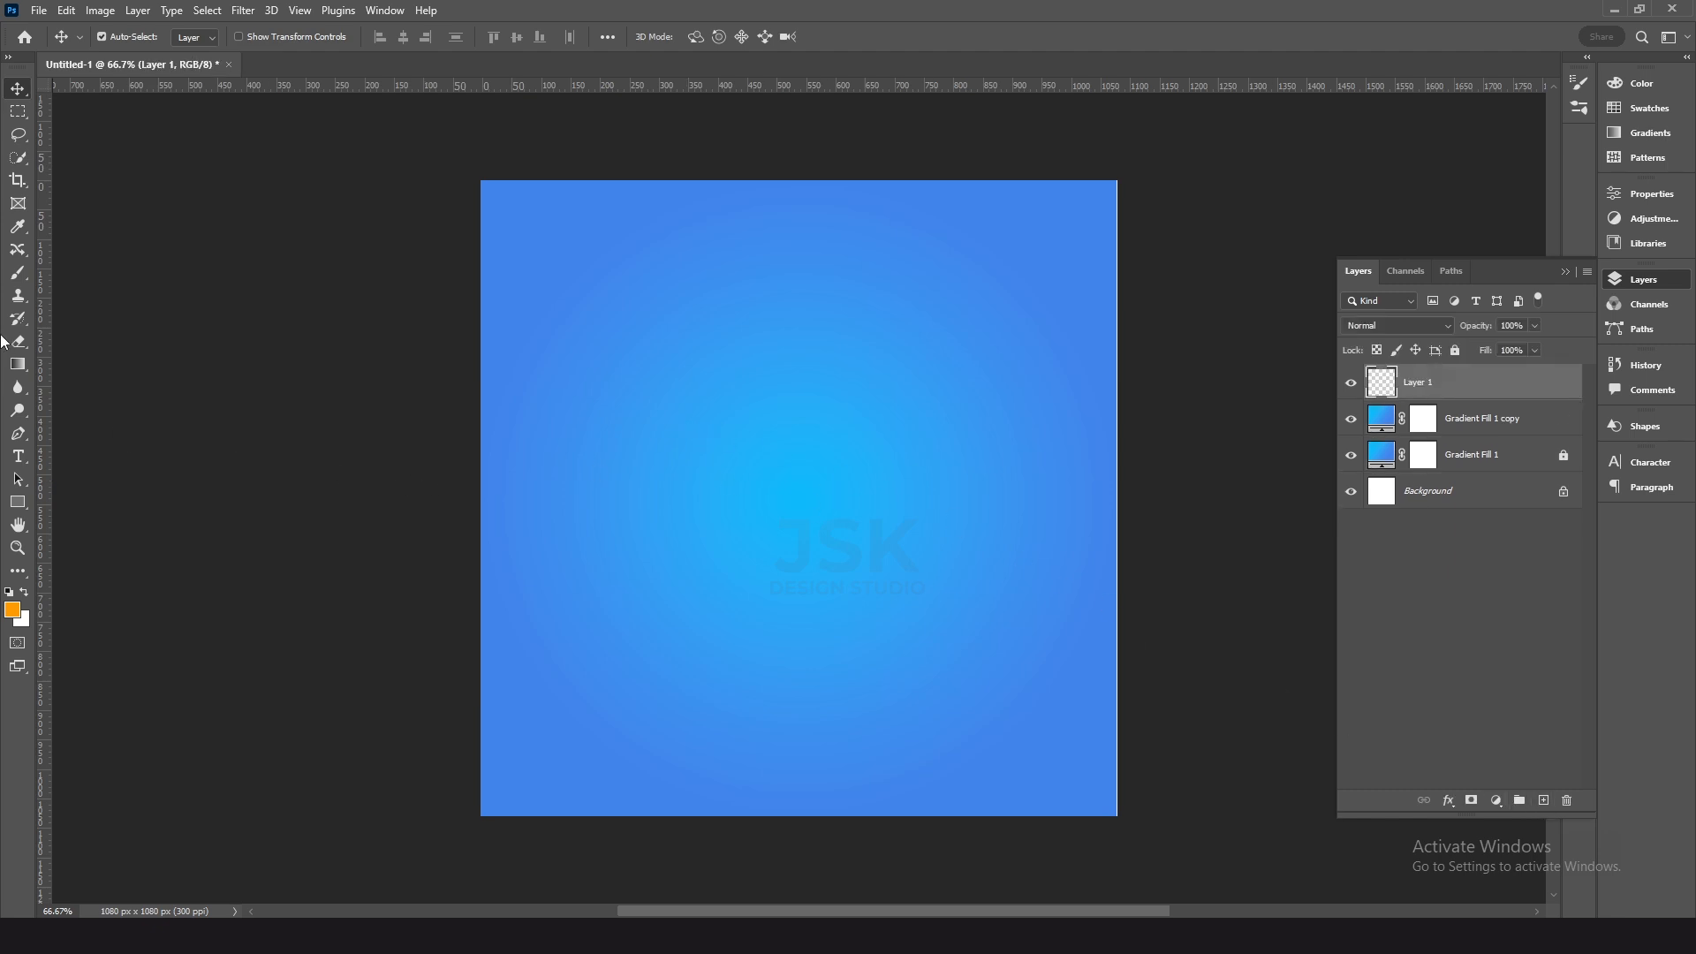
{"action": "key", "text": "p"}
{"action": "right_click", "coordinate": [17, 433]}
{"action": "left_click", "coordinate": [60, 436]}
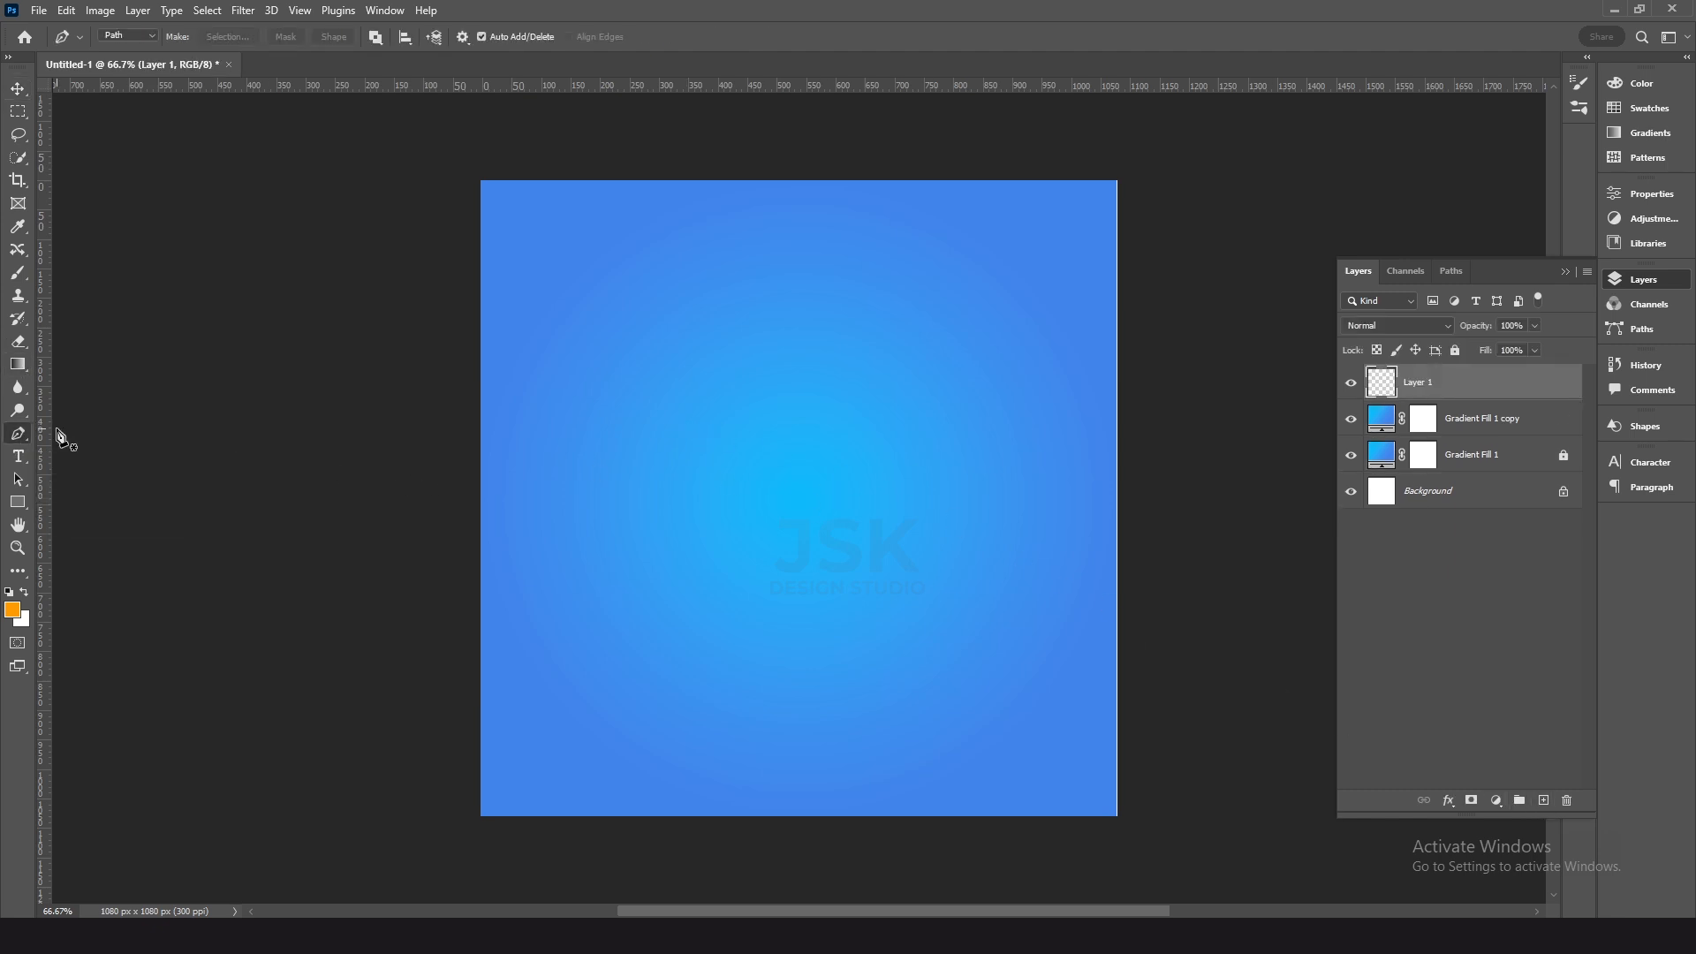
{"action": "left_click", "coordinate": [429, 450]}
{"action": "left_click_drag", "start_coordinate": [722, 482], "coordinate": [856, 579]}
{"action": "left_click_drag", "start_coordinate": [1156, 449], "coordinate": [1162, 441]}
{"action": "left_click_drag", "start_coordinate": [1184, 572], "coordinate": [1245, 547]}
{"action": "left_click_drag", "start_coordinate": [931, 604], "coordinate": [761, 666]}
{"action": "left_click_drag", "start_coordinate": [384, 561], "coordinate": [321, 480]}
{"action": "left_click", "coordinate": [428, 457]}
{"action": "key", "text": "ctrl+Return"}
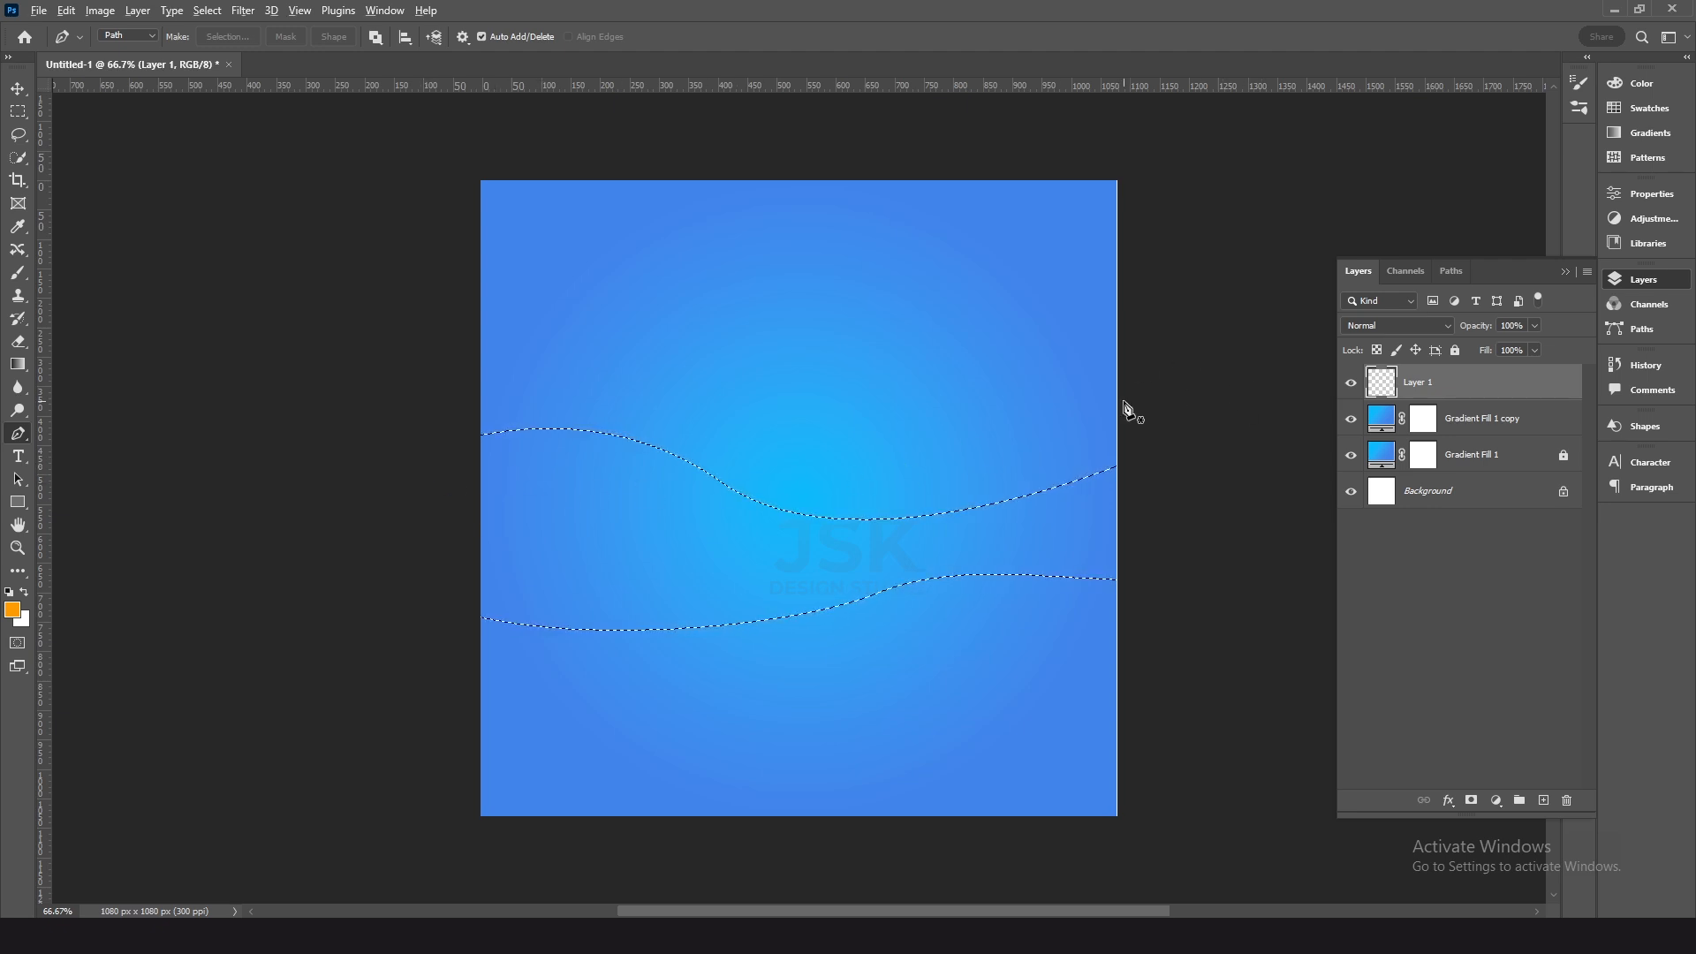
Step: Fill the wavy selection with the orange foreground colour and deselect it
{"action": "key", "text": "alt+BackSpace"}
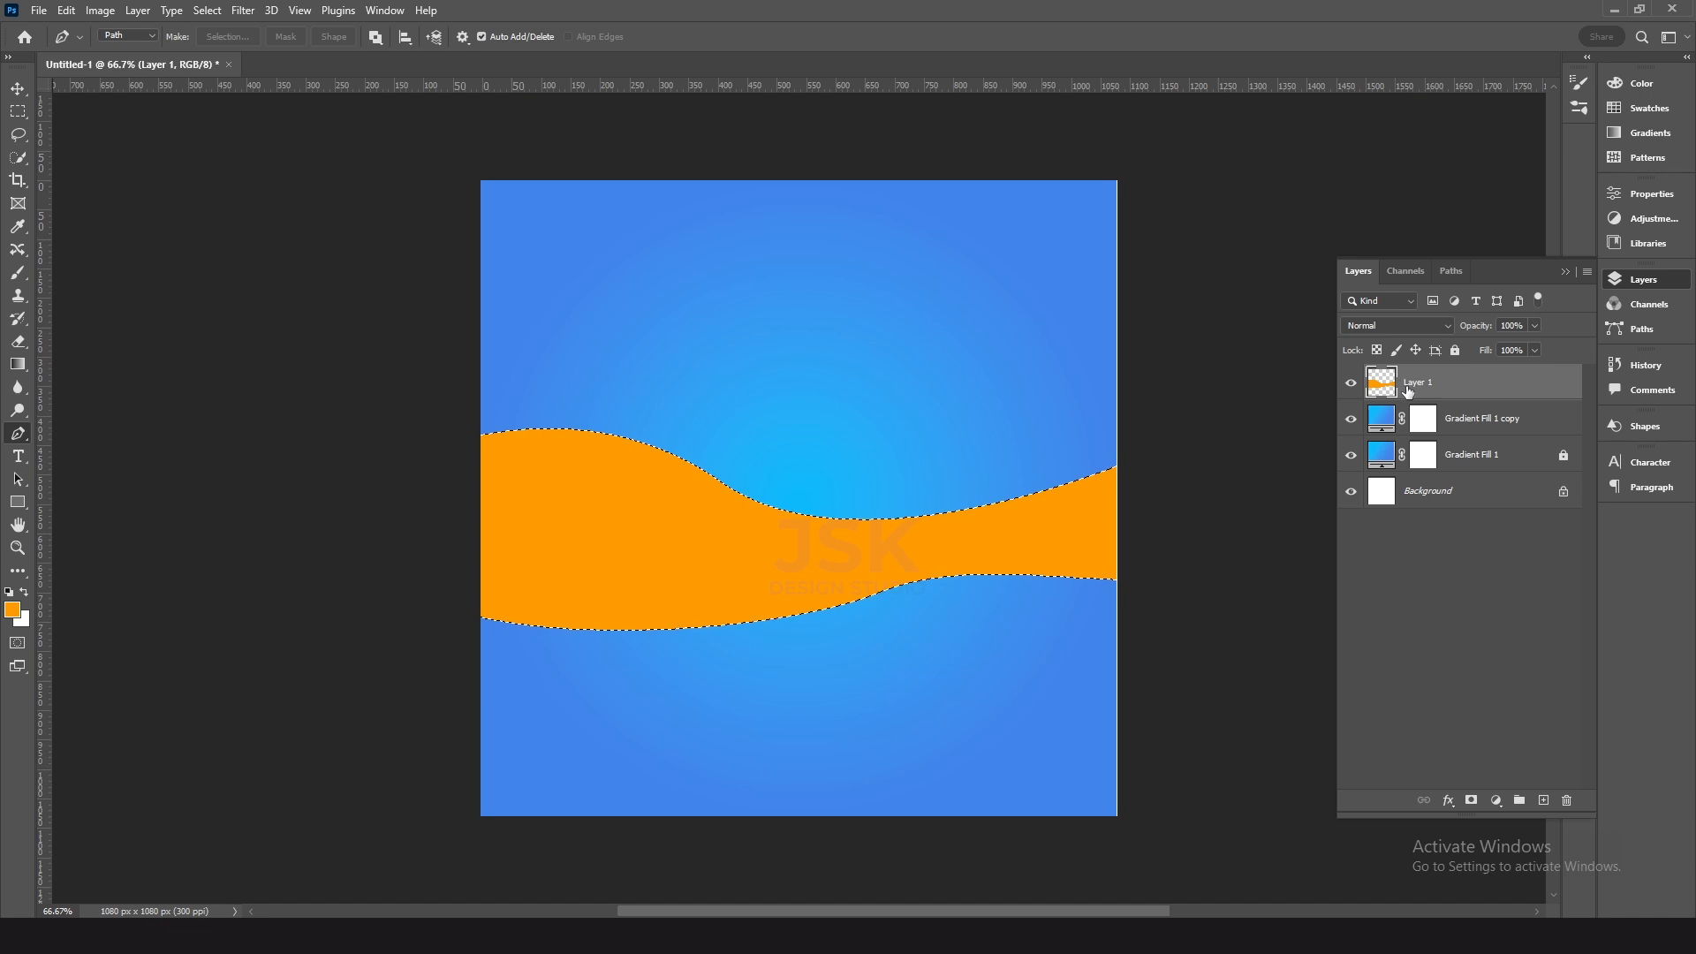
{"action": "key", "text": "ctrl+d"}
{"action": "key", "text": "v"}
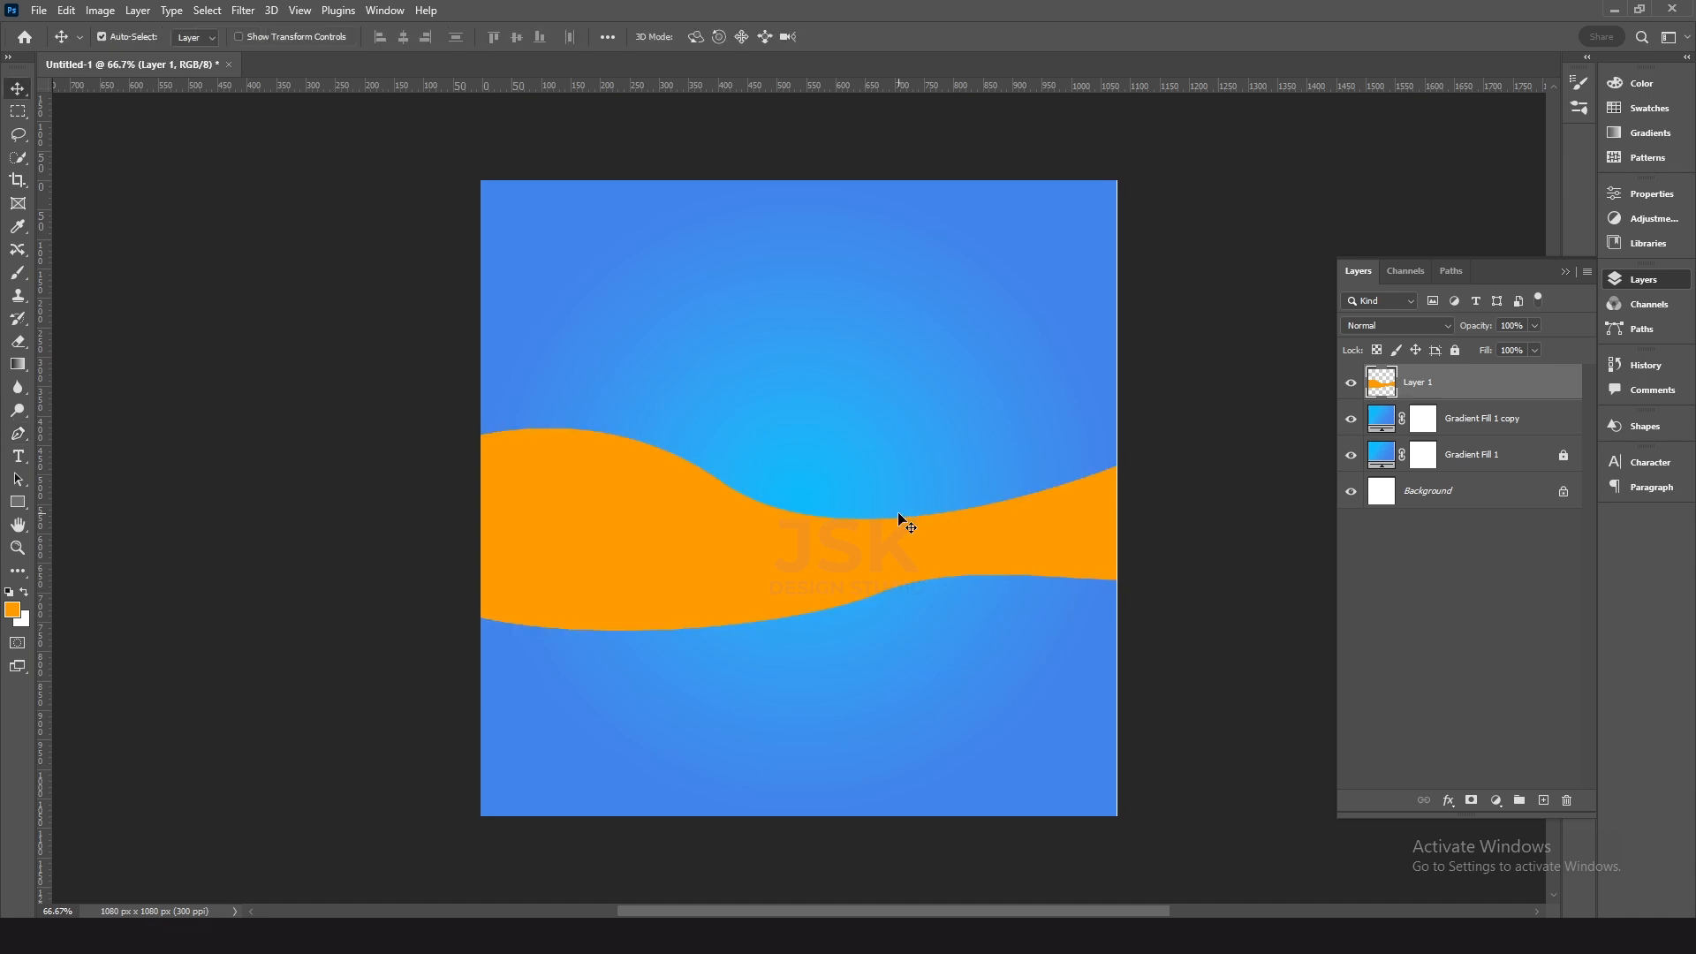
Step: Merge the orange wave layer with the copied gradient fill layer
{"action": "scroll", "coordinate": [899, 513], "scroll_direction": "up", "scroll_amount": 2}
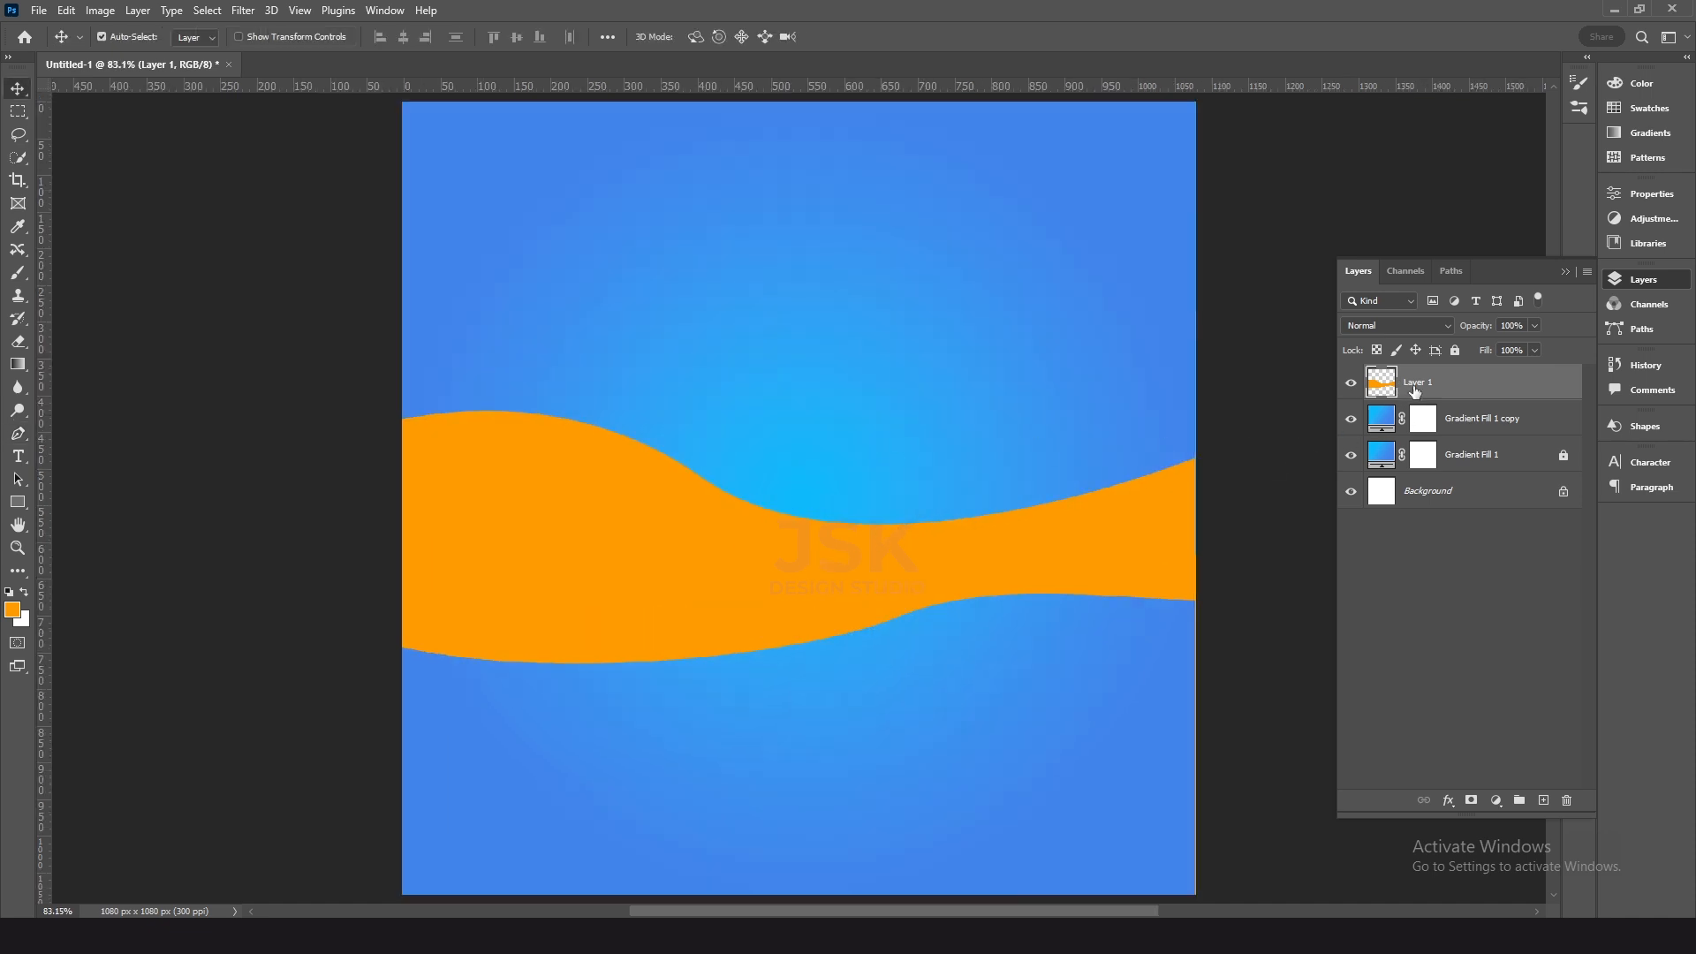
{"action": "left_click", "coordinate": [1475, 425], "text": "shift"}
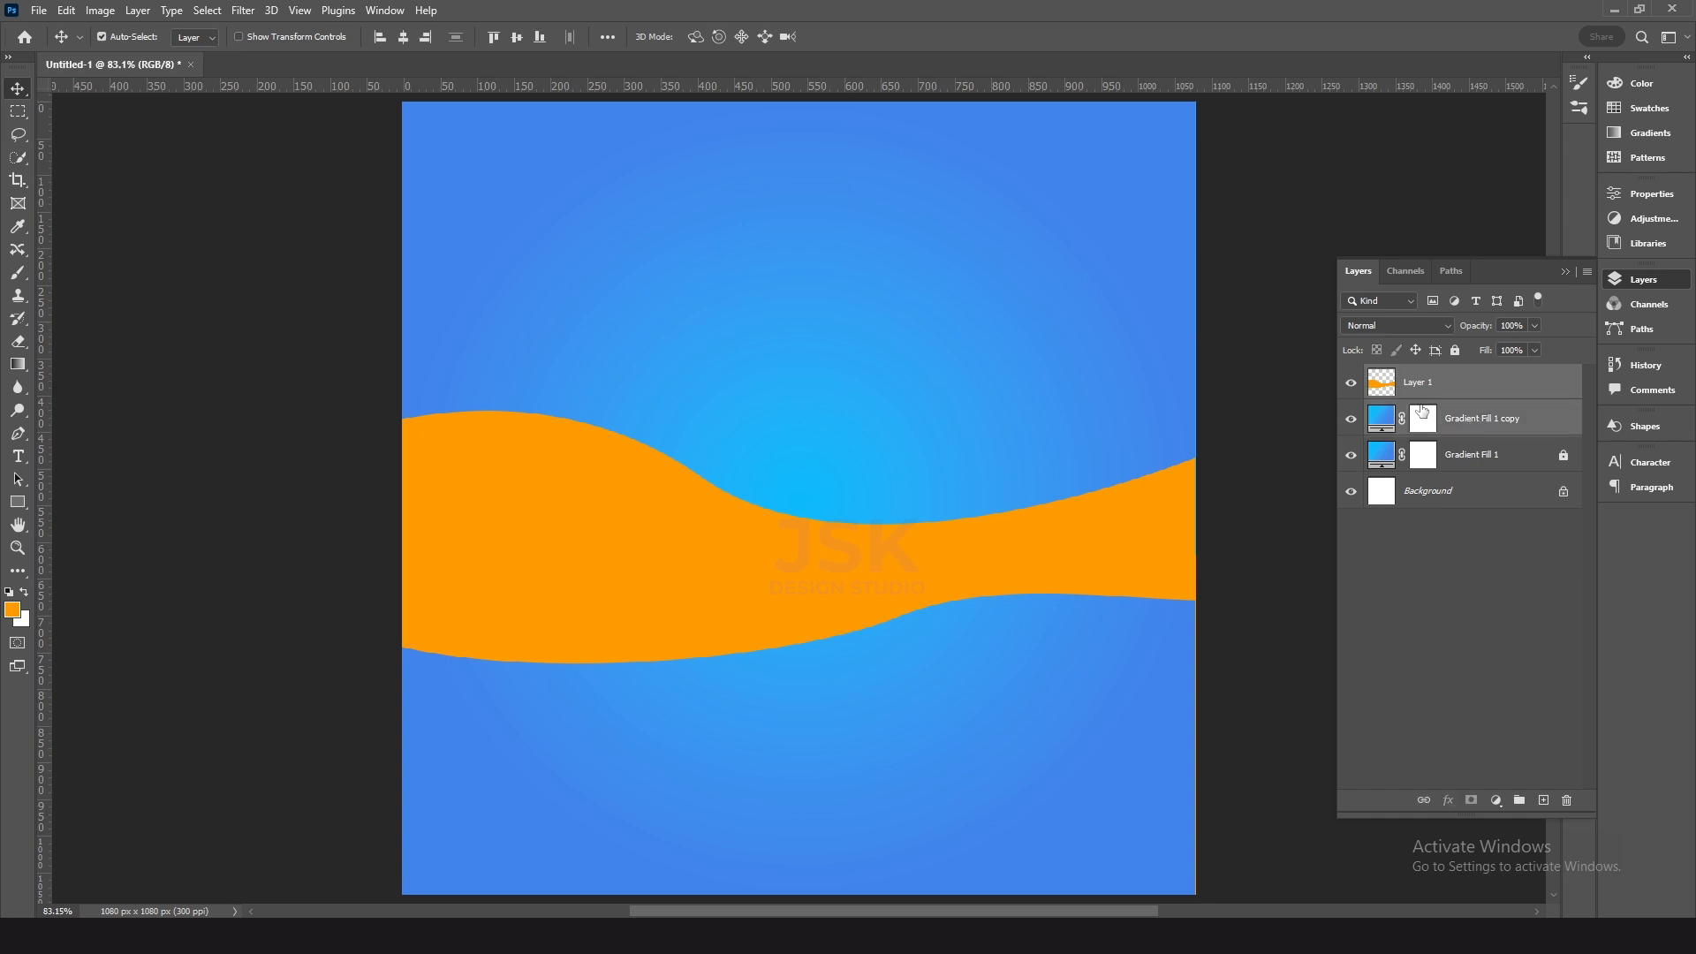
{"action": "key", "text": "ctrl+e"}
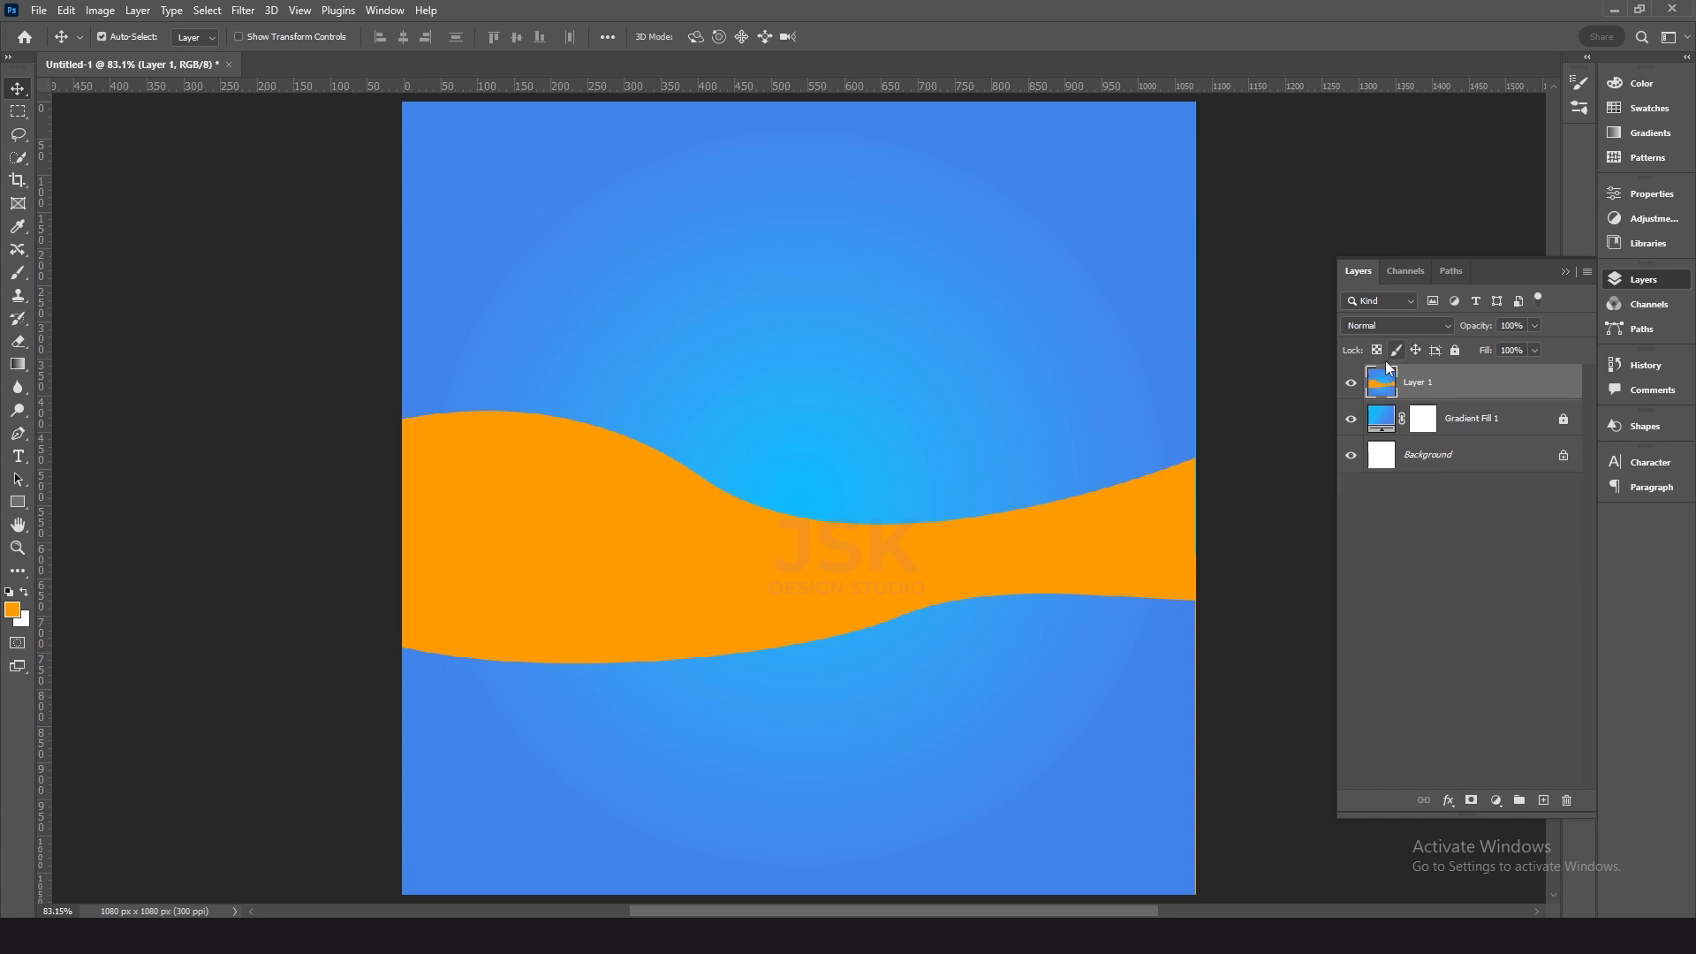
Step: Apply the Spatter brush strokes filter to the merged wave layer with Spray Radius 18 and Smoothness 4
{"action": "left_click", "coordinate": [243, 10]}
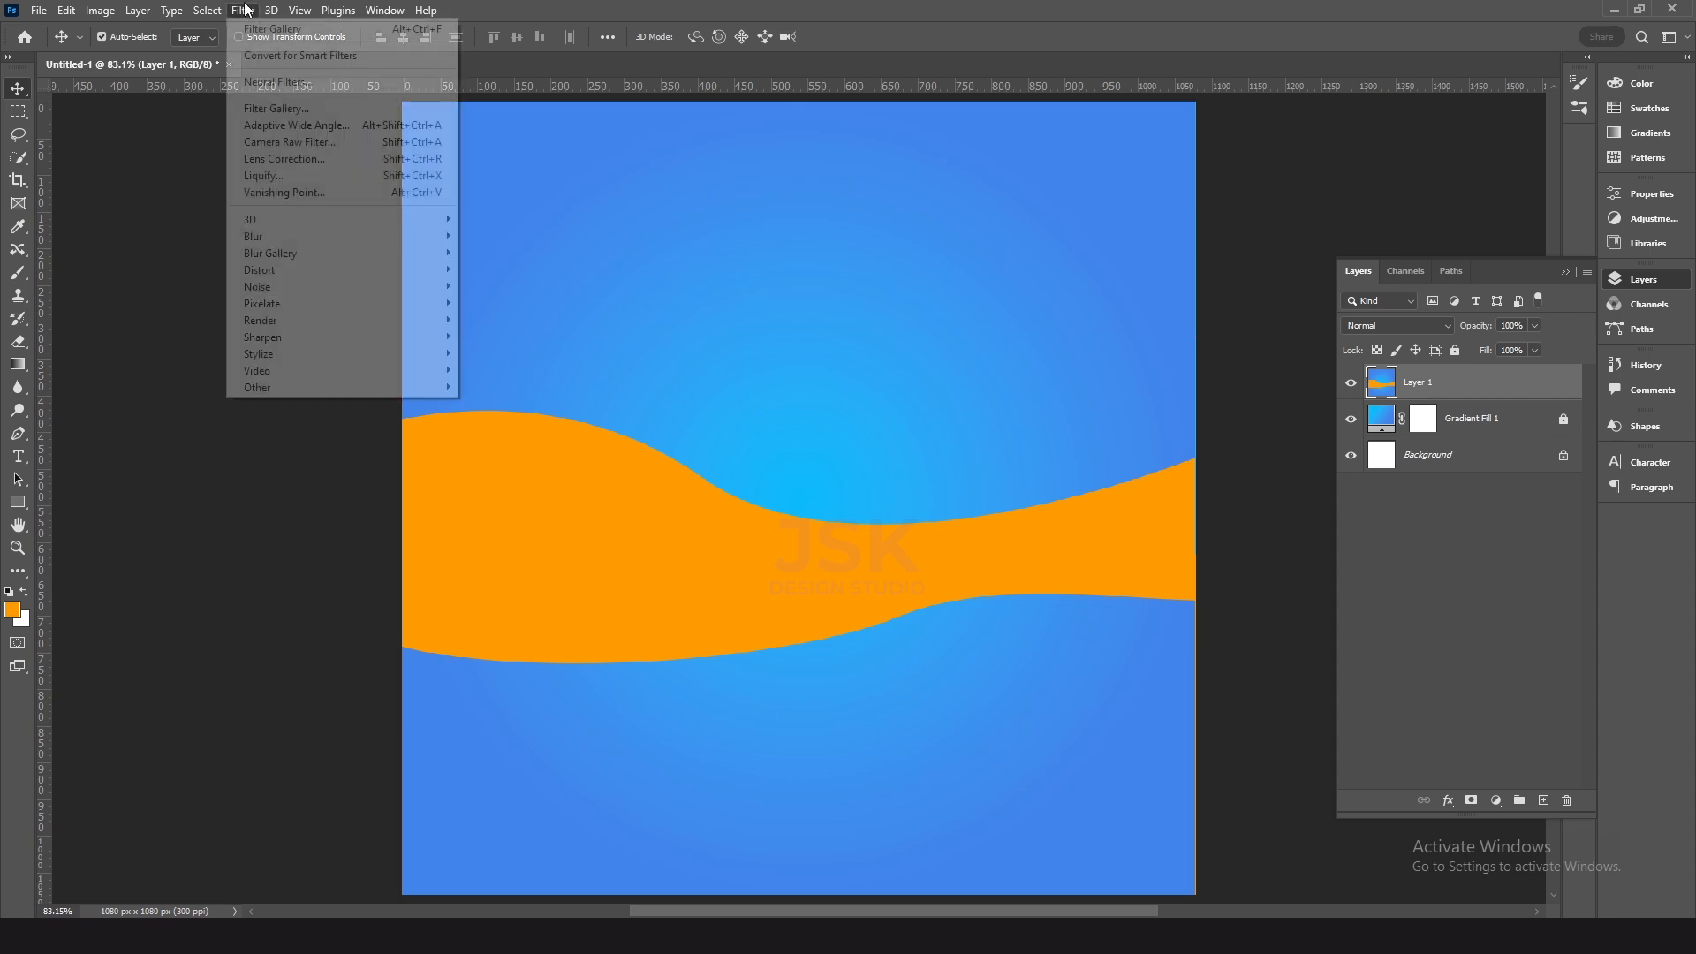
{"action": "left_click", "coordinate": [274, 108]}
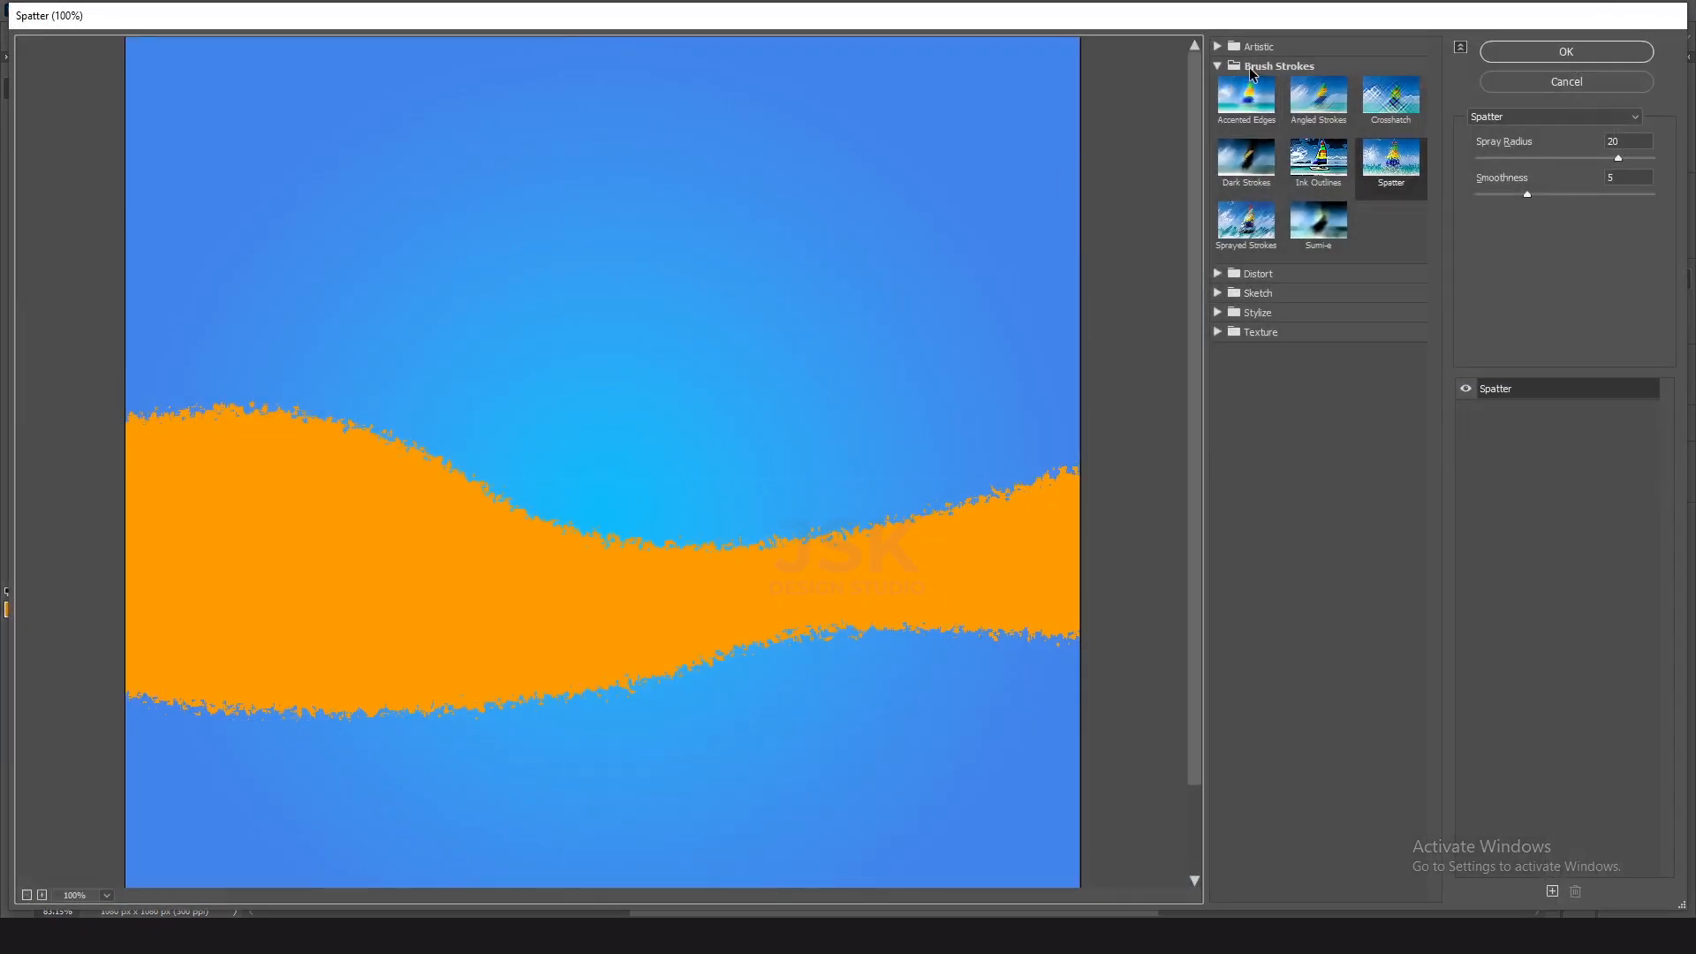
{"action": "left_click", "coordinate": [1396, 170]}
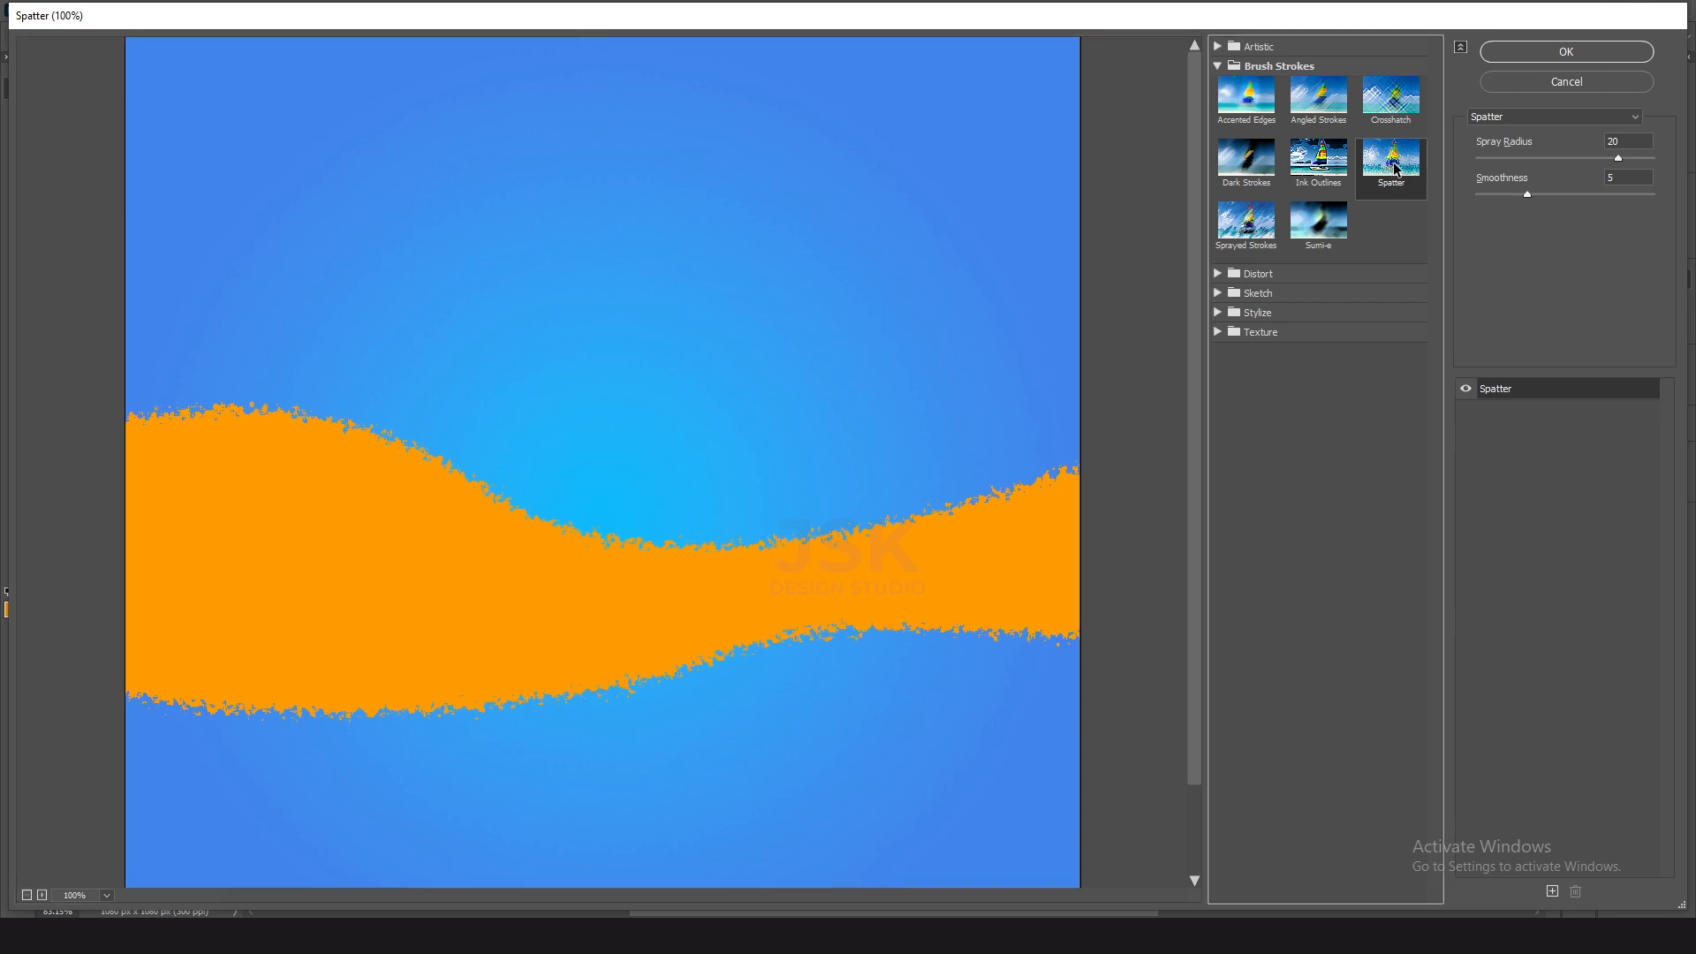
{"action": "mouse_move", "coordinate": [1601, 156]}
{"action": "left_mouse_down"}
{"action": "mouse_move", "coordinate": [1537, 162]}
{"action": "mouse_move", "coordinate": [1645, 161]}
{"action": "left_mouse_up"}
{"action": "left_click", "coordinate": [1597, 157]}
{"action": "mouse_move", "coordinate": [1595, 156]}
{"action": "left_mouse_down"}
{"action": "mouse_move", "coordinate": [1579, 194]}
{"action": "mouse_move", "coordinate": [1513, 192]}
{"action": "left_mouse_up"}
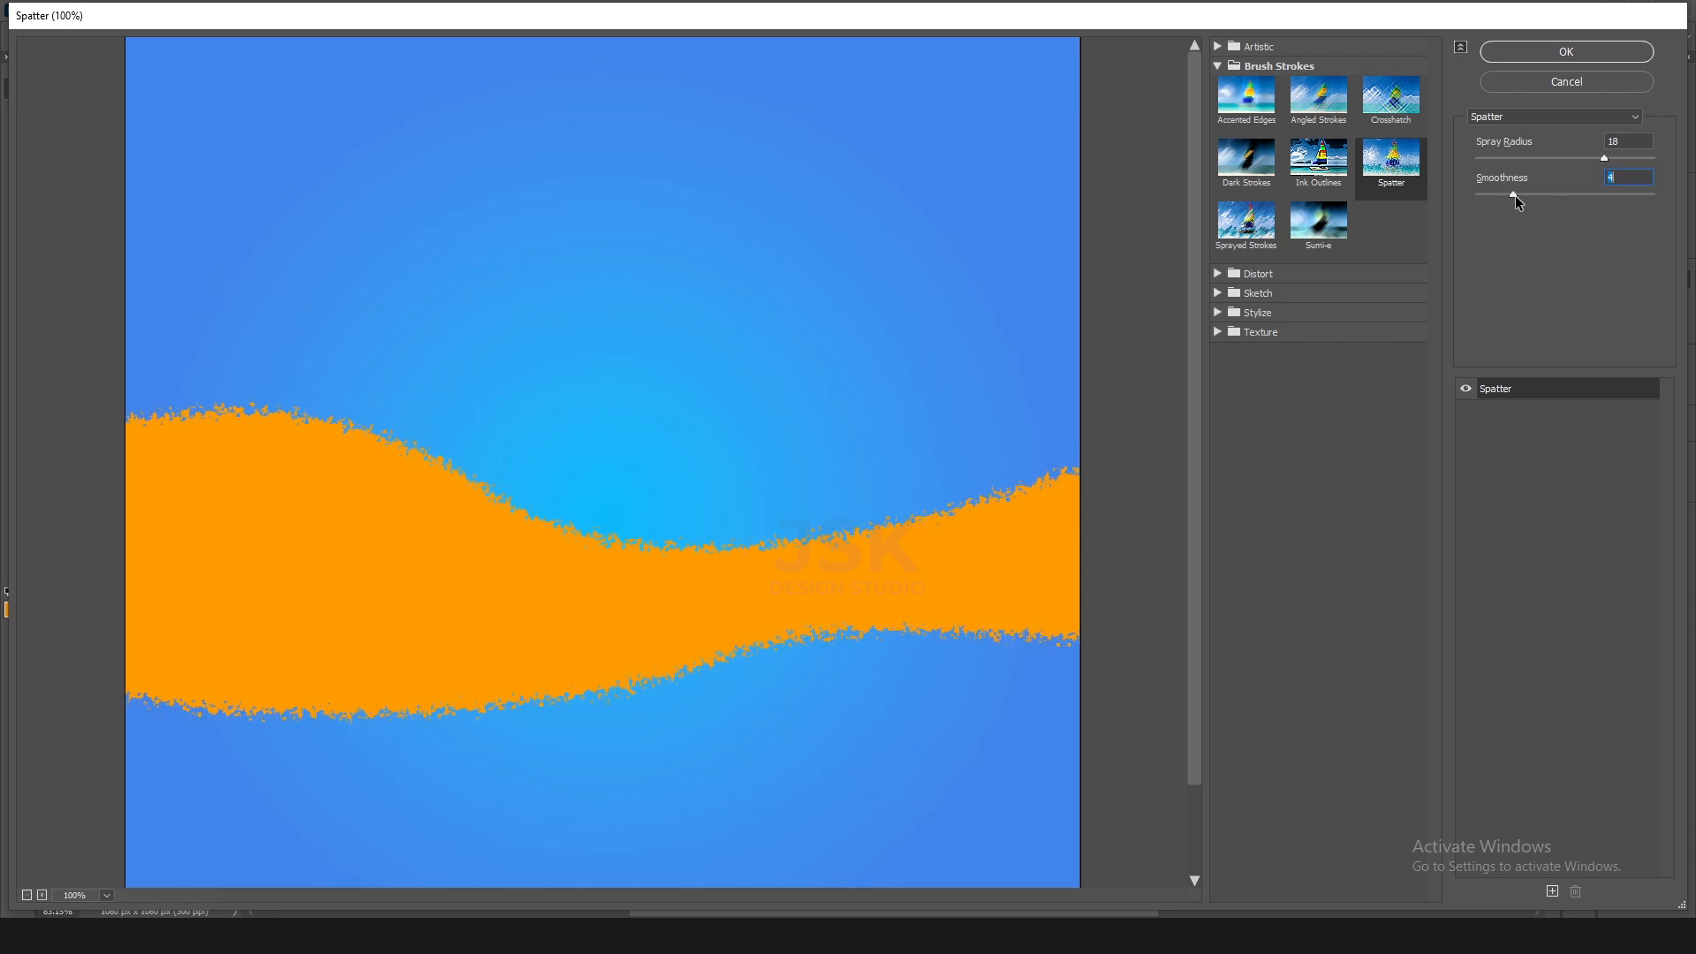
{"action": "left_click", "coordinate": [1565, 51]}
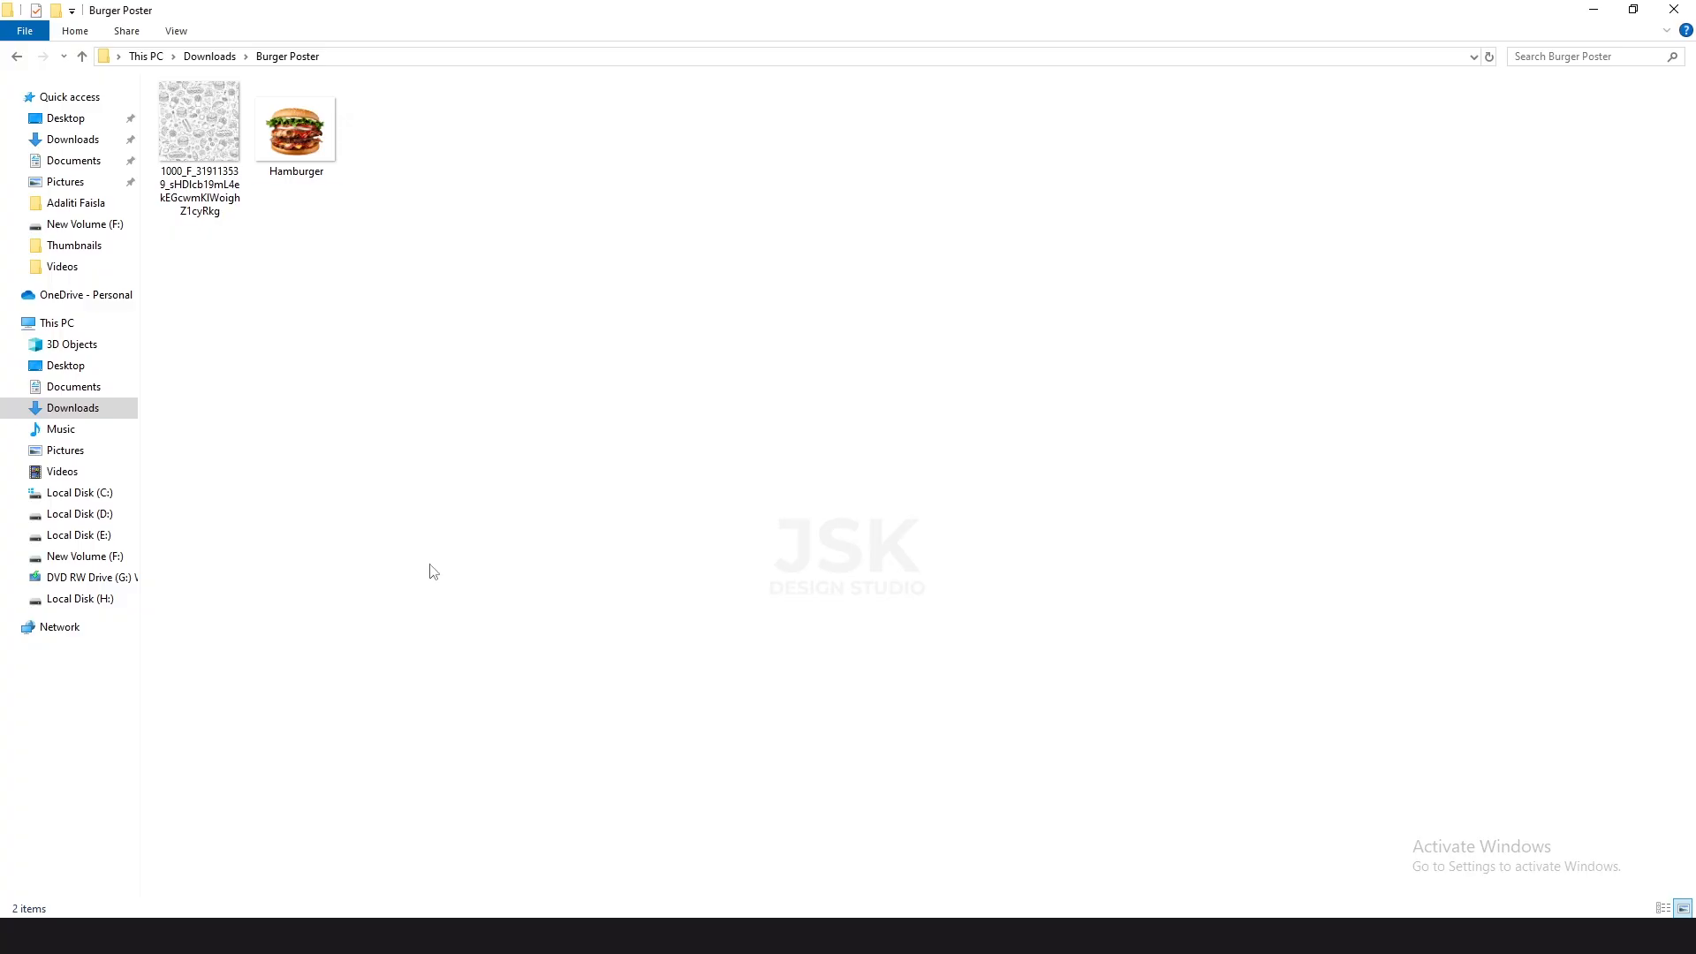
Step: Place the food doodle pattern image from the Burger Poster folder in File Explorer onto the Photoshop canvas
{"action": "left_click", "coordinate": [309, 157]}
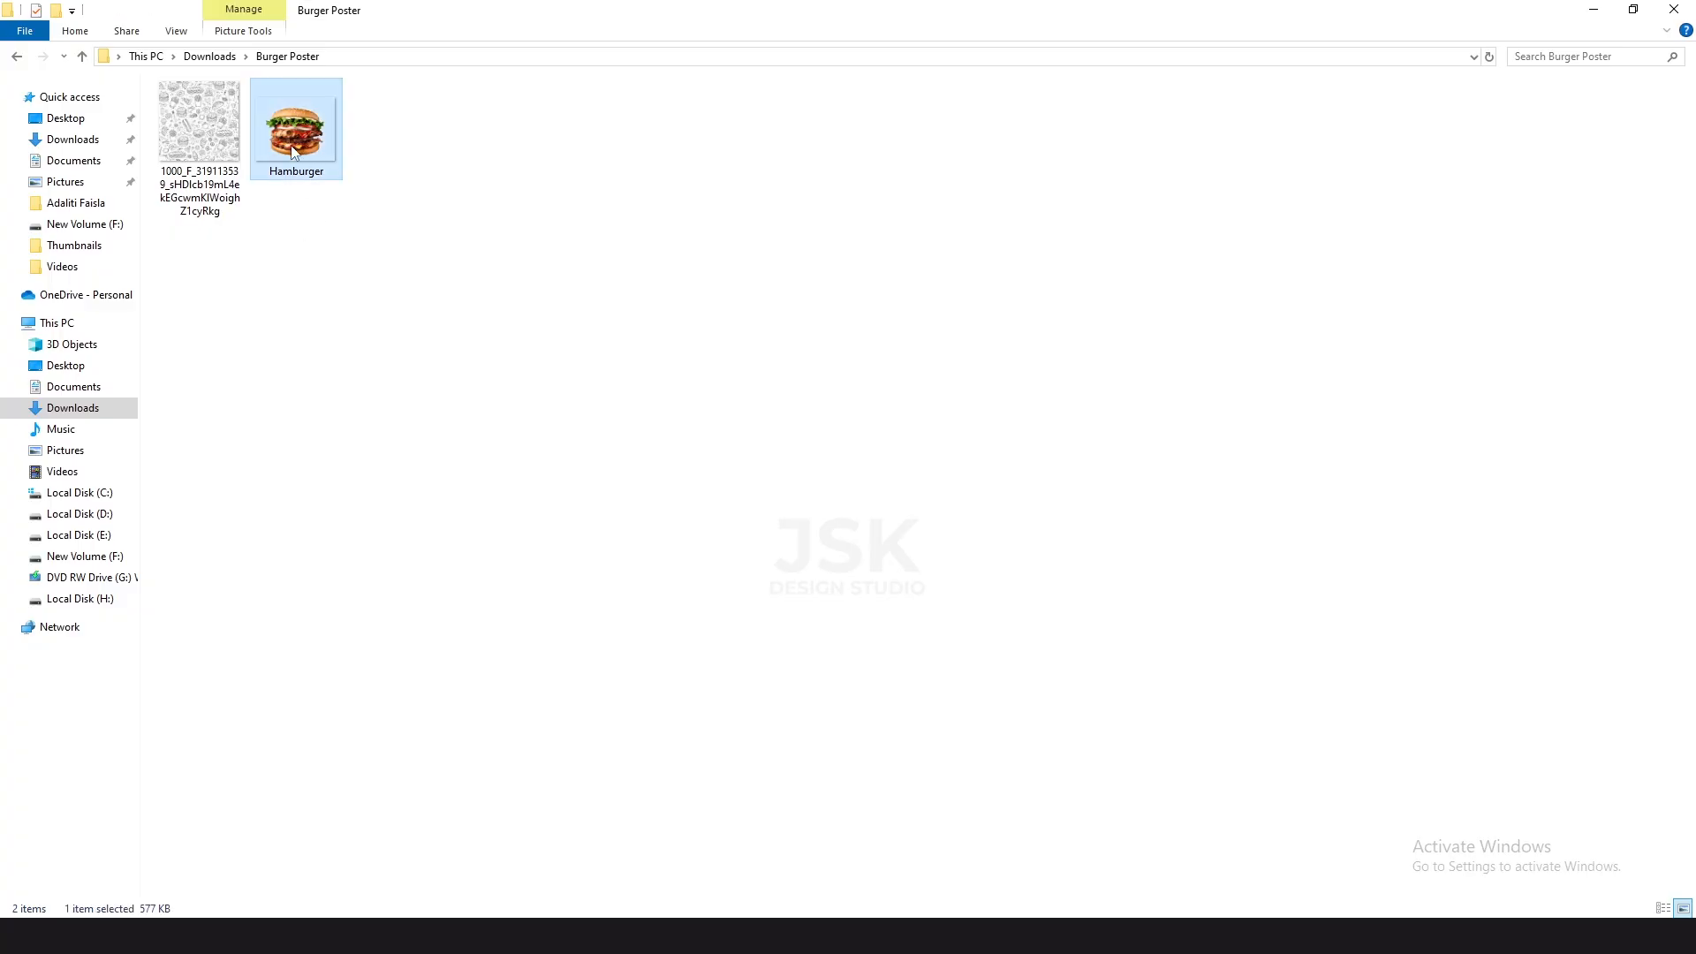
{"action": "left_click", "coordinate": [196, 193]}
{"action": "left_click_drag", "start_coordinate": [191, 120], "coordinate": [735, 277]}
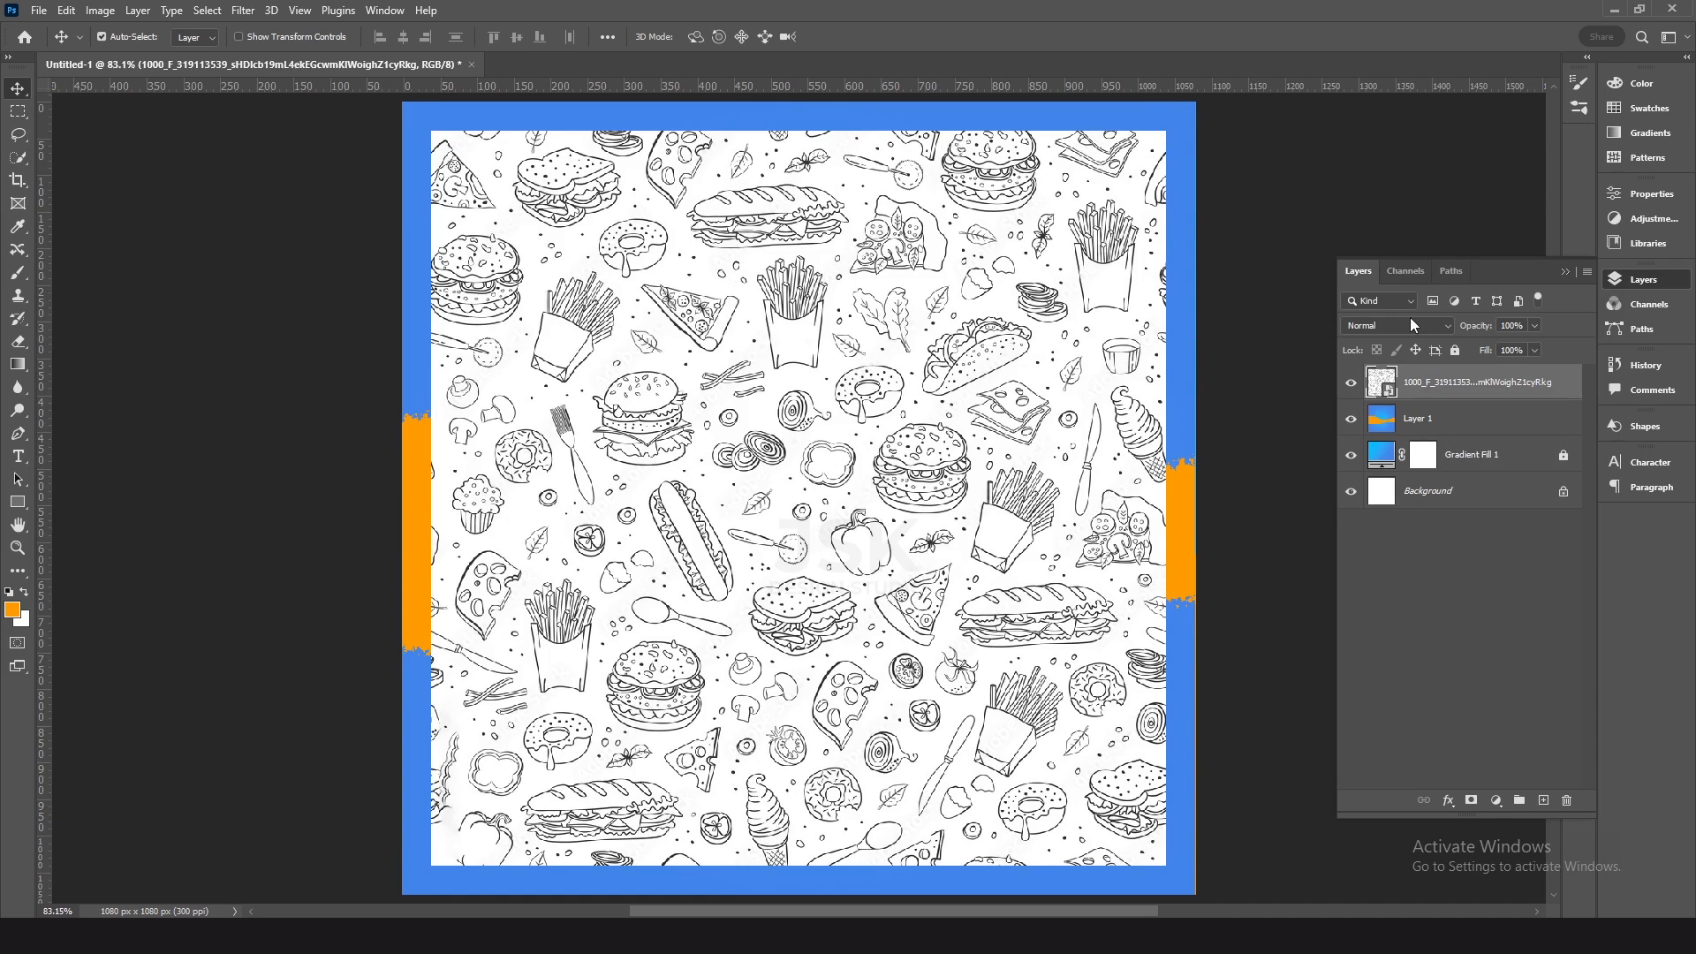
Step: Set the doodle pattern layer's blend mode to Multiply and its opacity to 15%
{"action": "left_click", "coordinate": [1414, 323]}
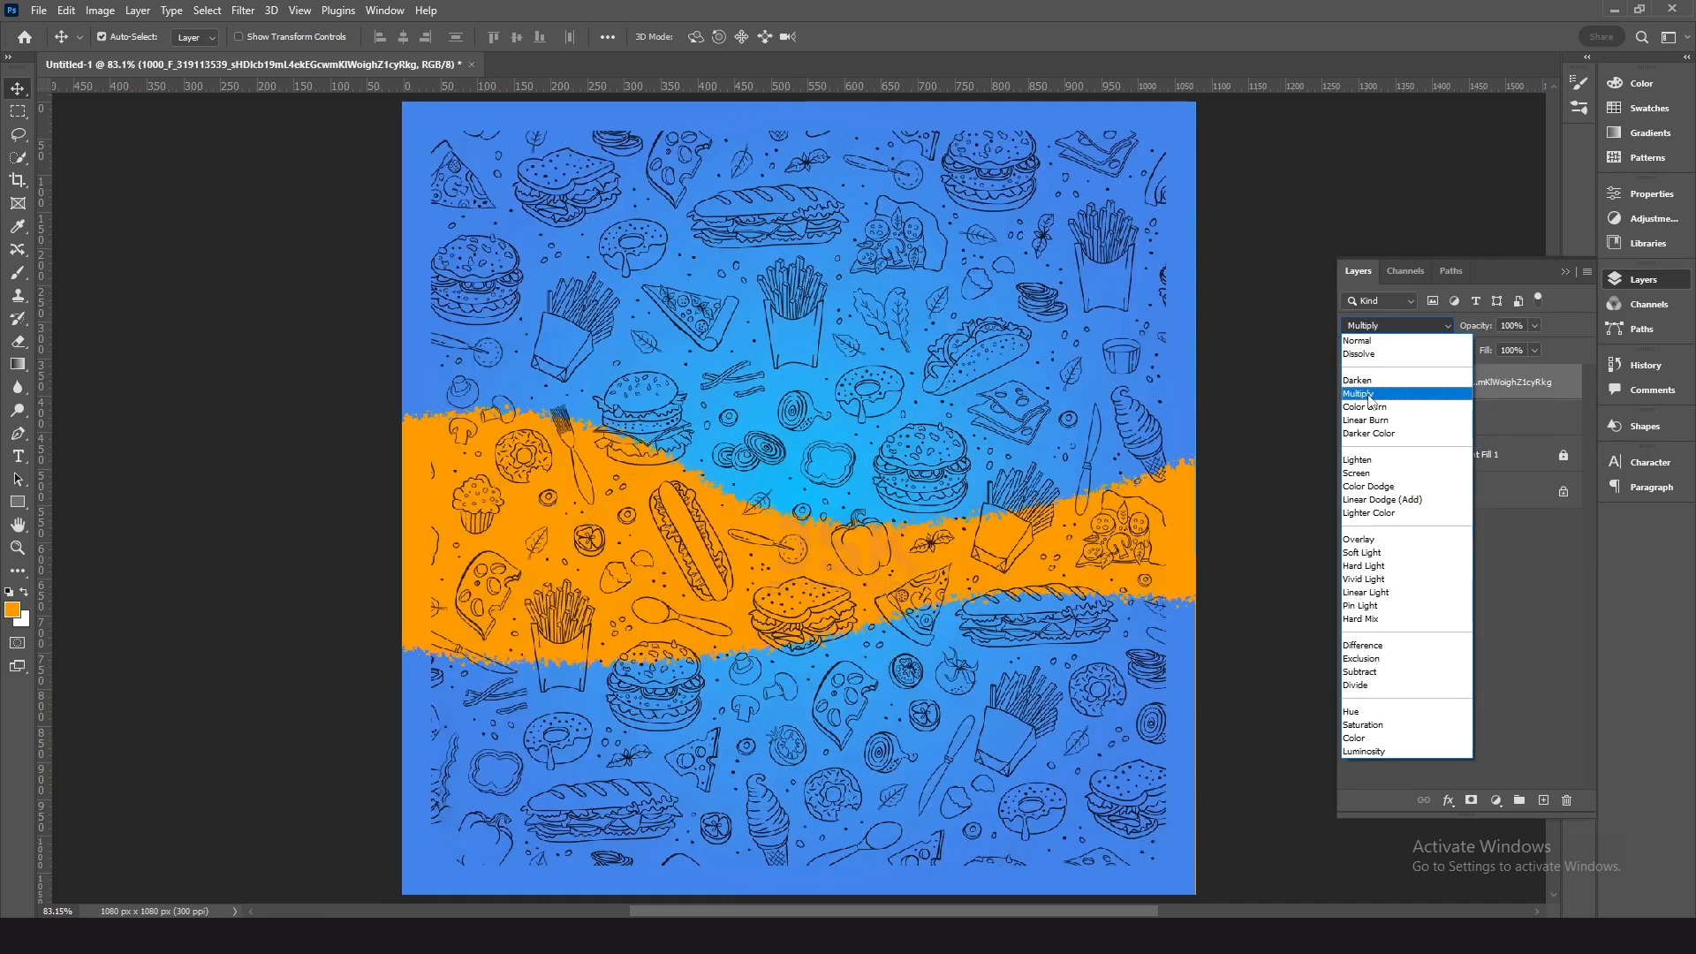
{"action": "left_click", "coordinate": [1361, 393]}
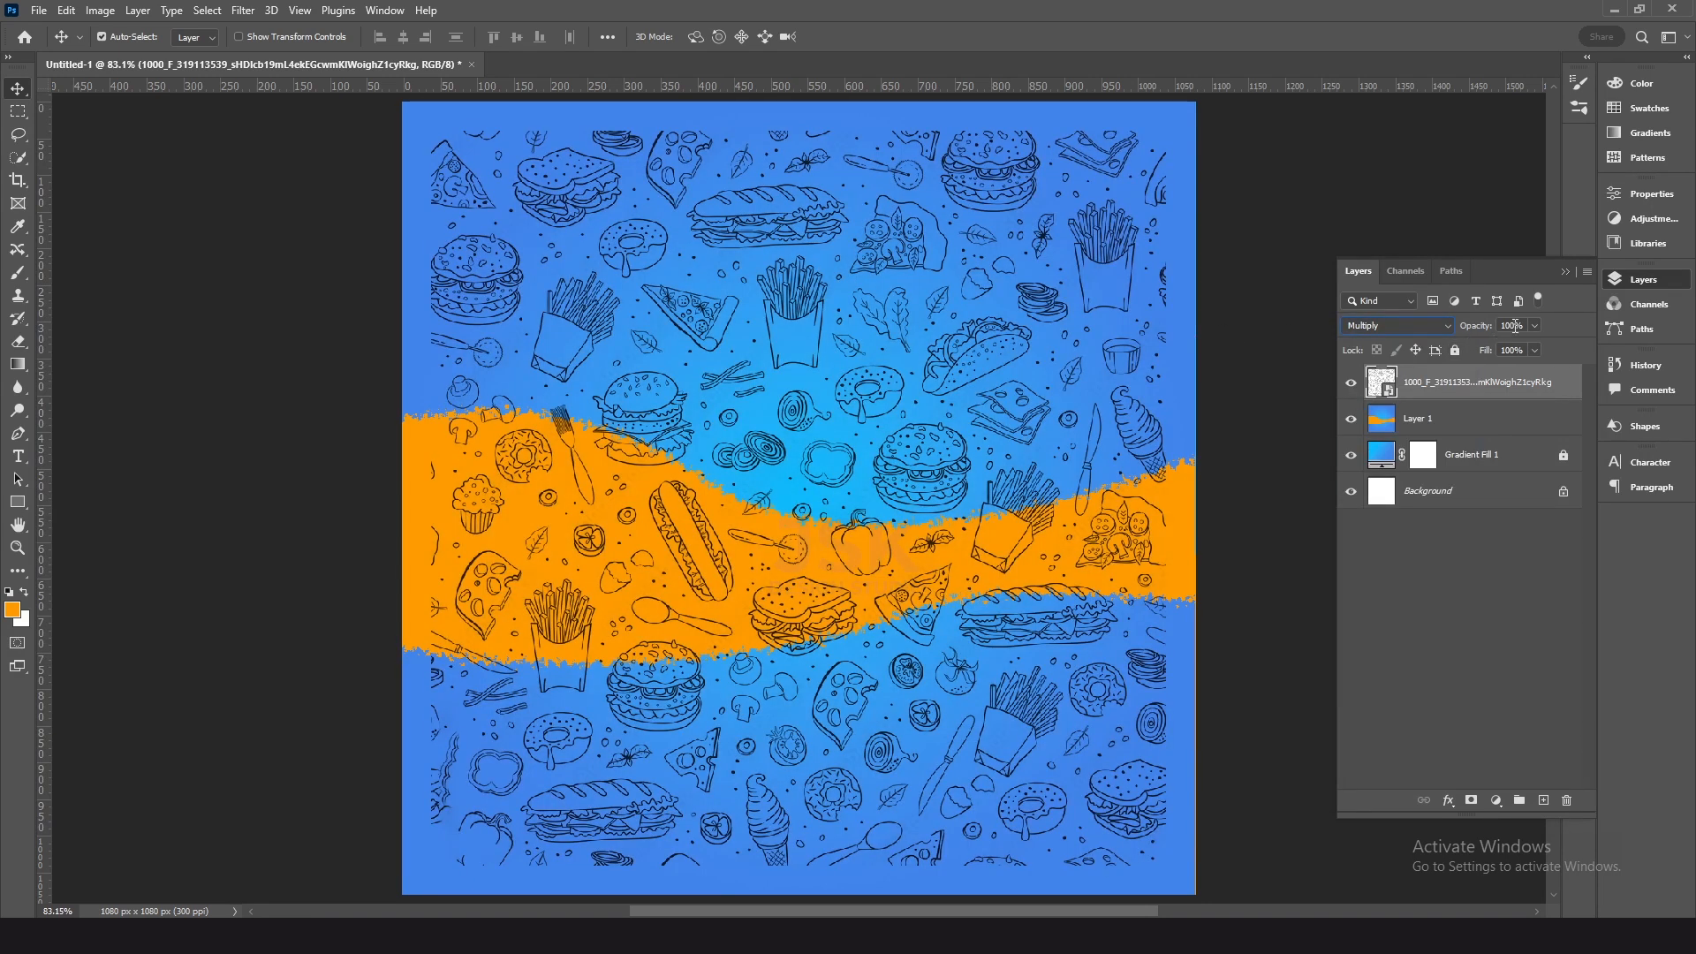
{"action": "type", "text": "15"}
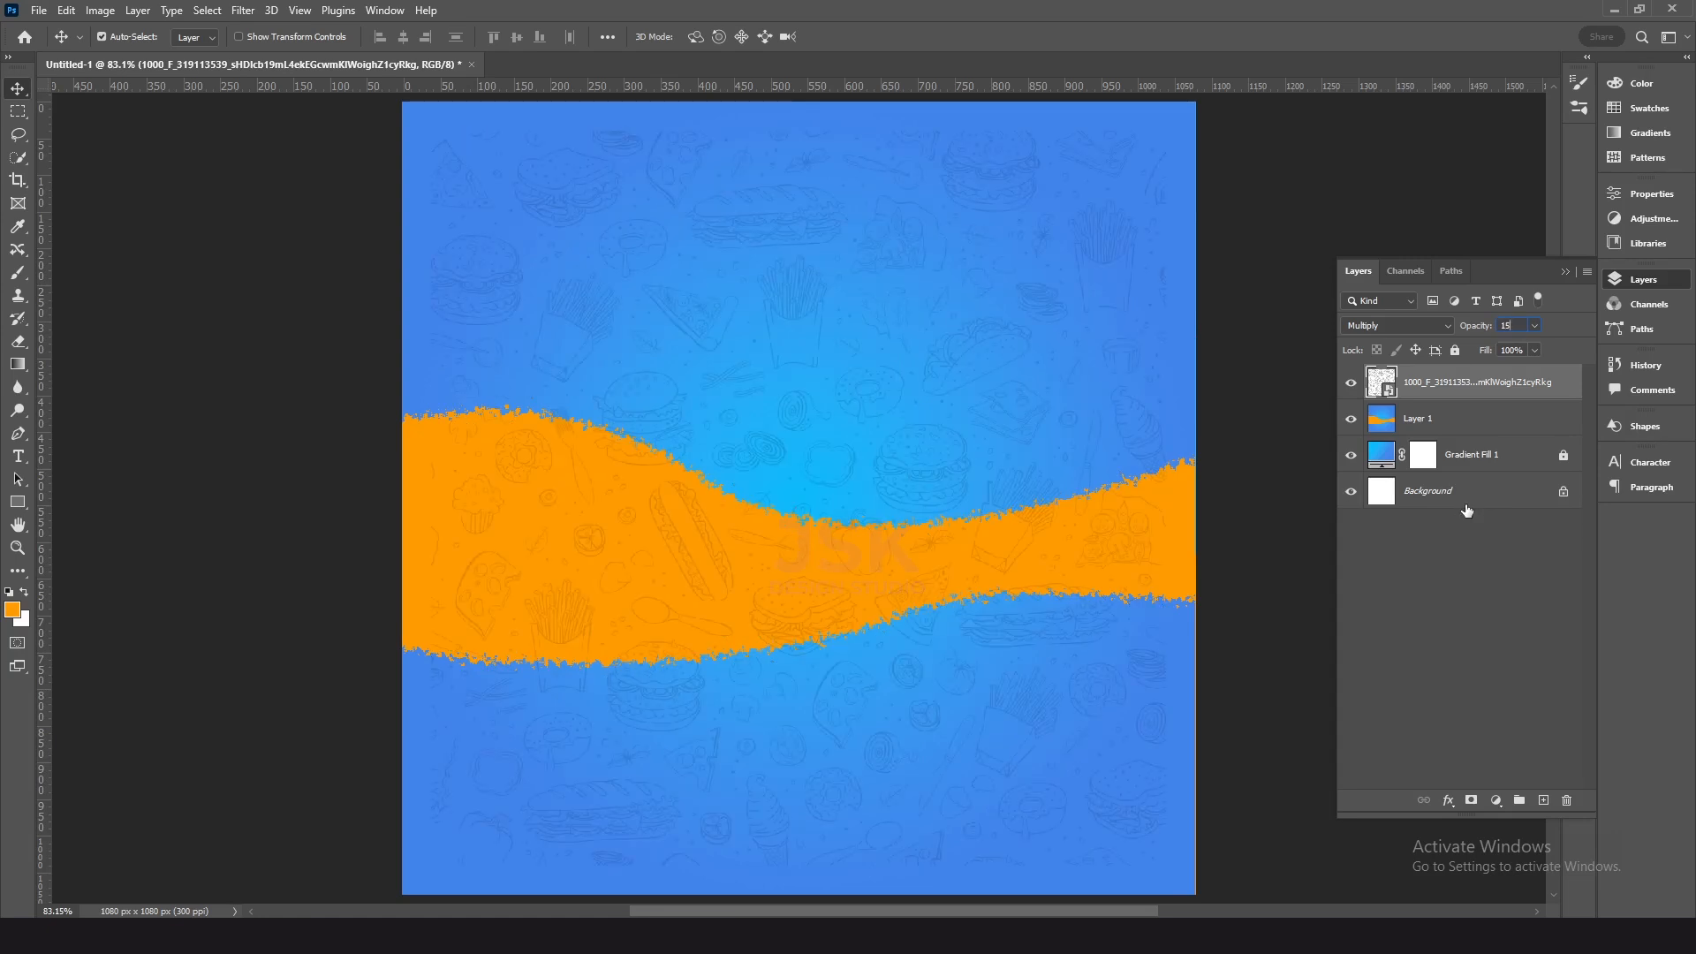
Step: Scale up the doodle pattern from its centre until it covers the whole canvas
{"action": "key", "text": "ctrl+t"}
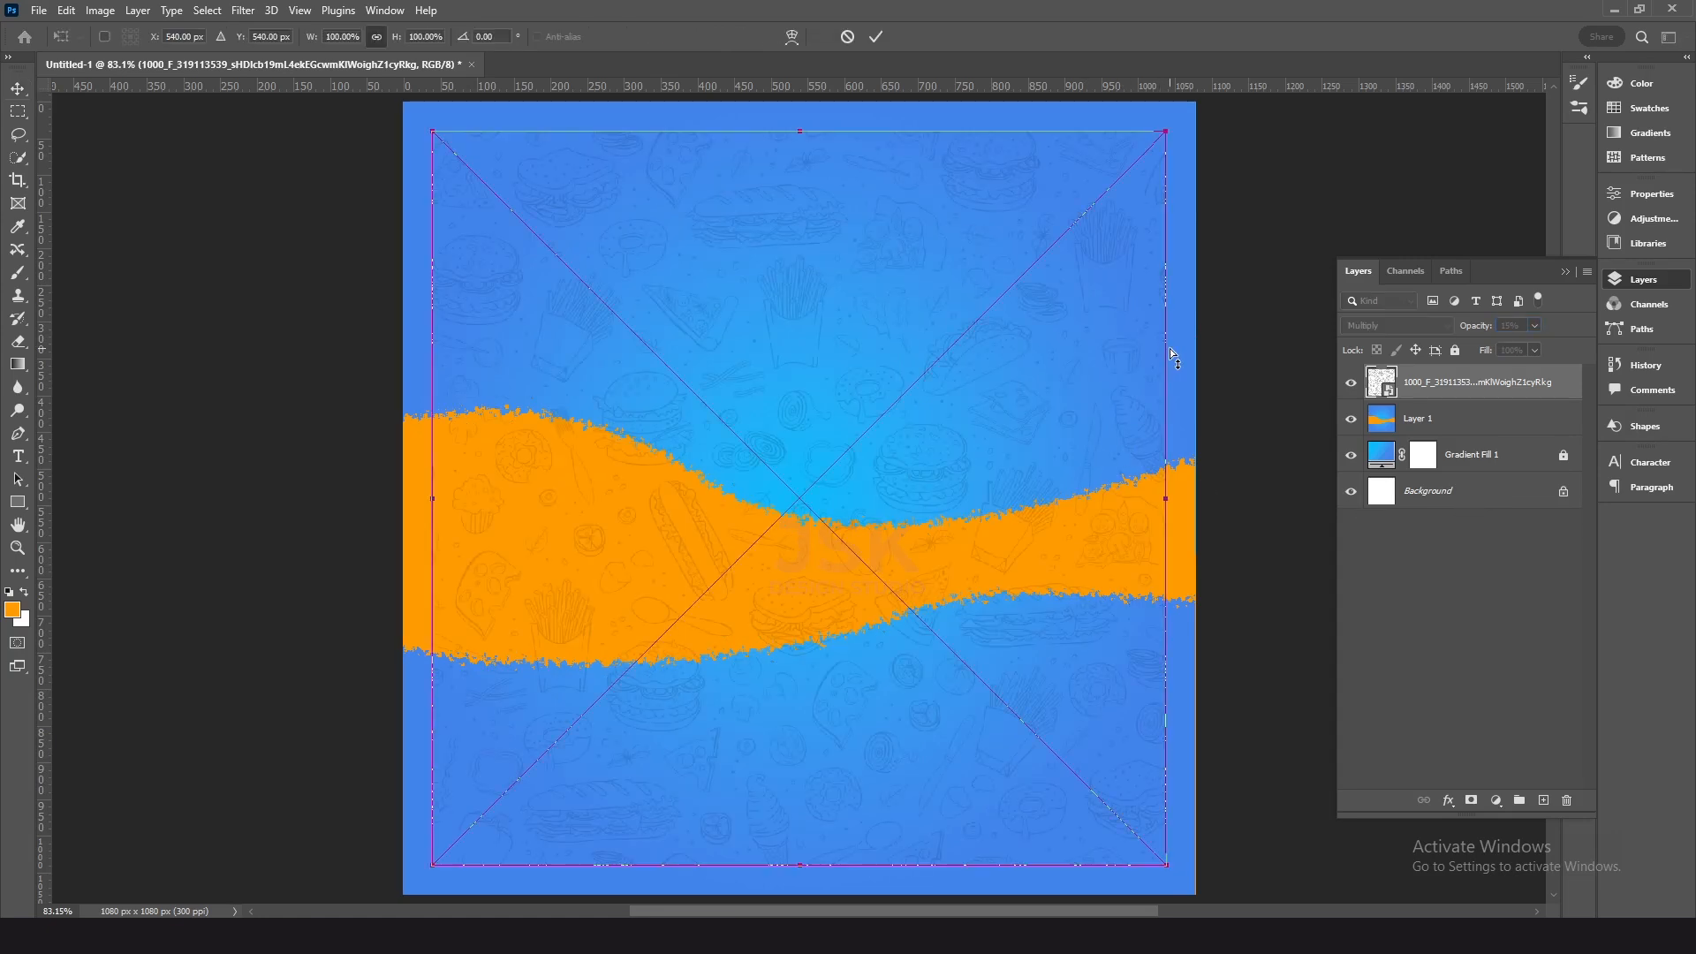
{"action": "left_click_drag", "start_coordinate": [1168, 134], "coordinate": [1213, 92]}
{"action": "key", "text": "Return"}
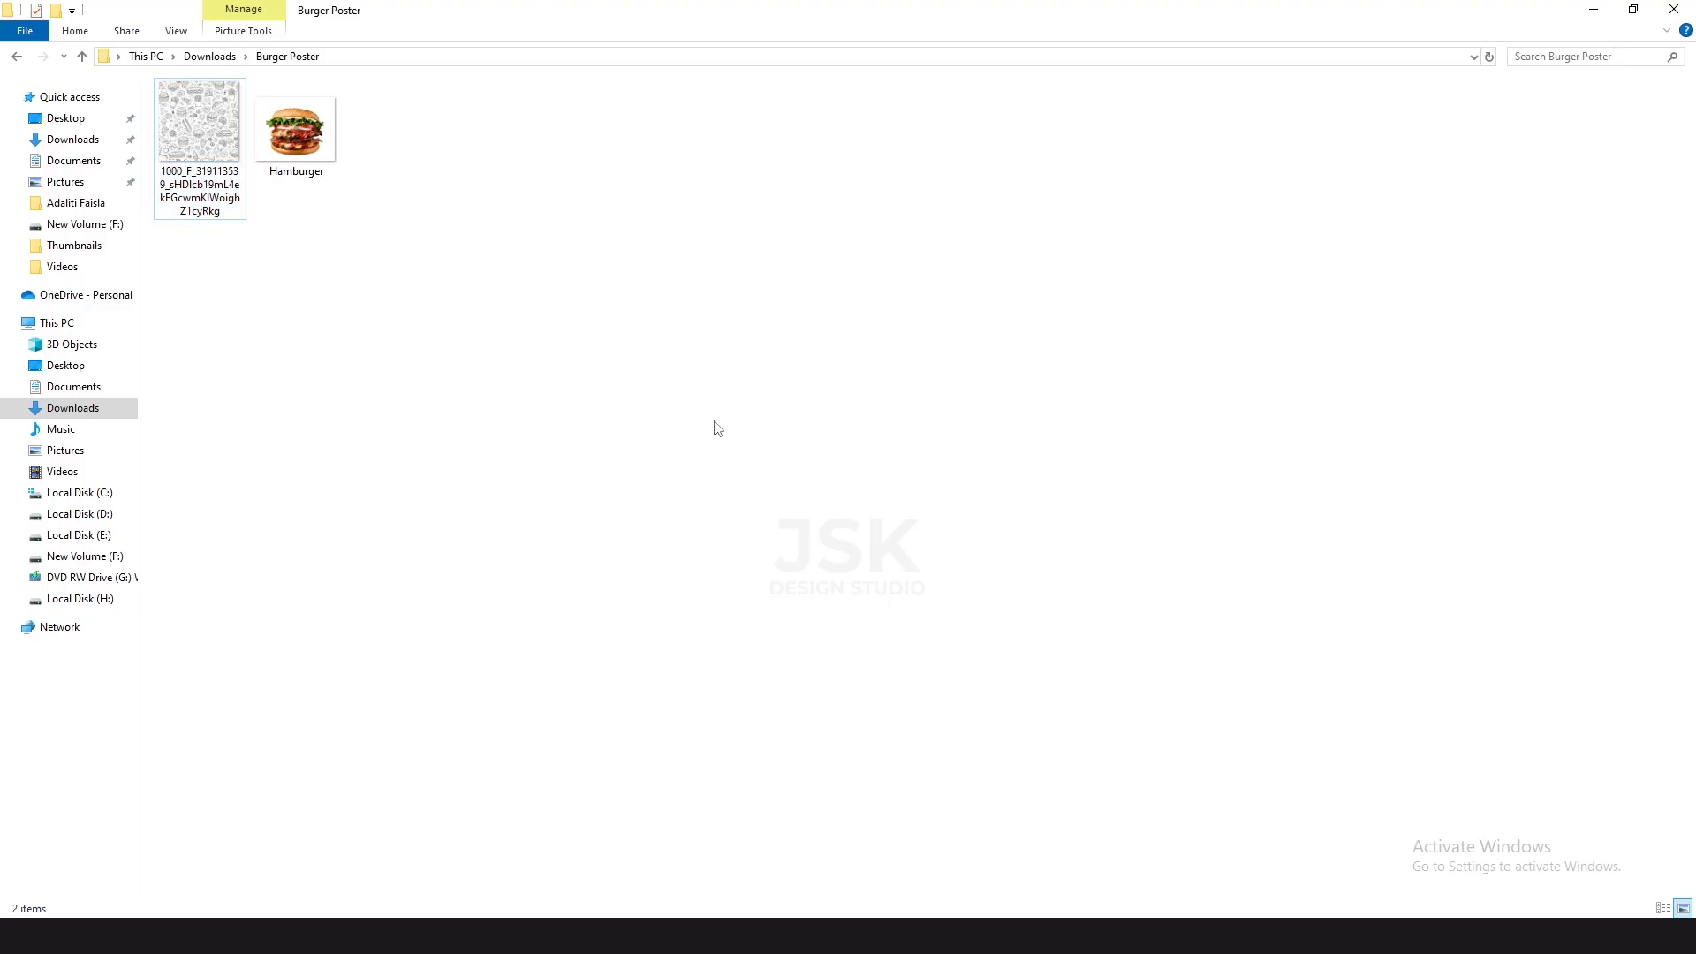
Step: Place the Hamburger image from the Burger Poster folder on the canvas, enlarge it slightly and move it a little upward
{"action": "left_click_drag", "start_coordinate": [297, 154], "coordinate": [771, 441]}
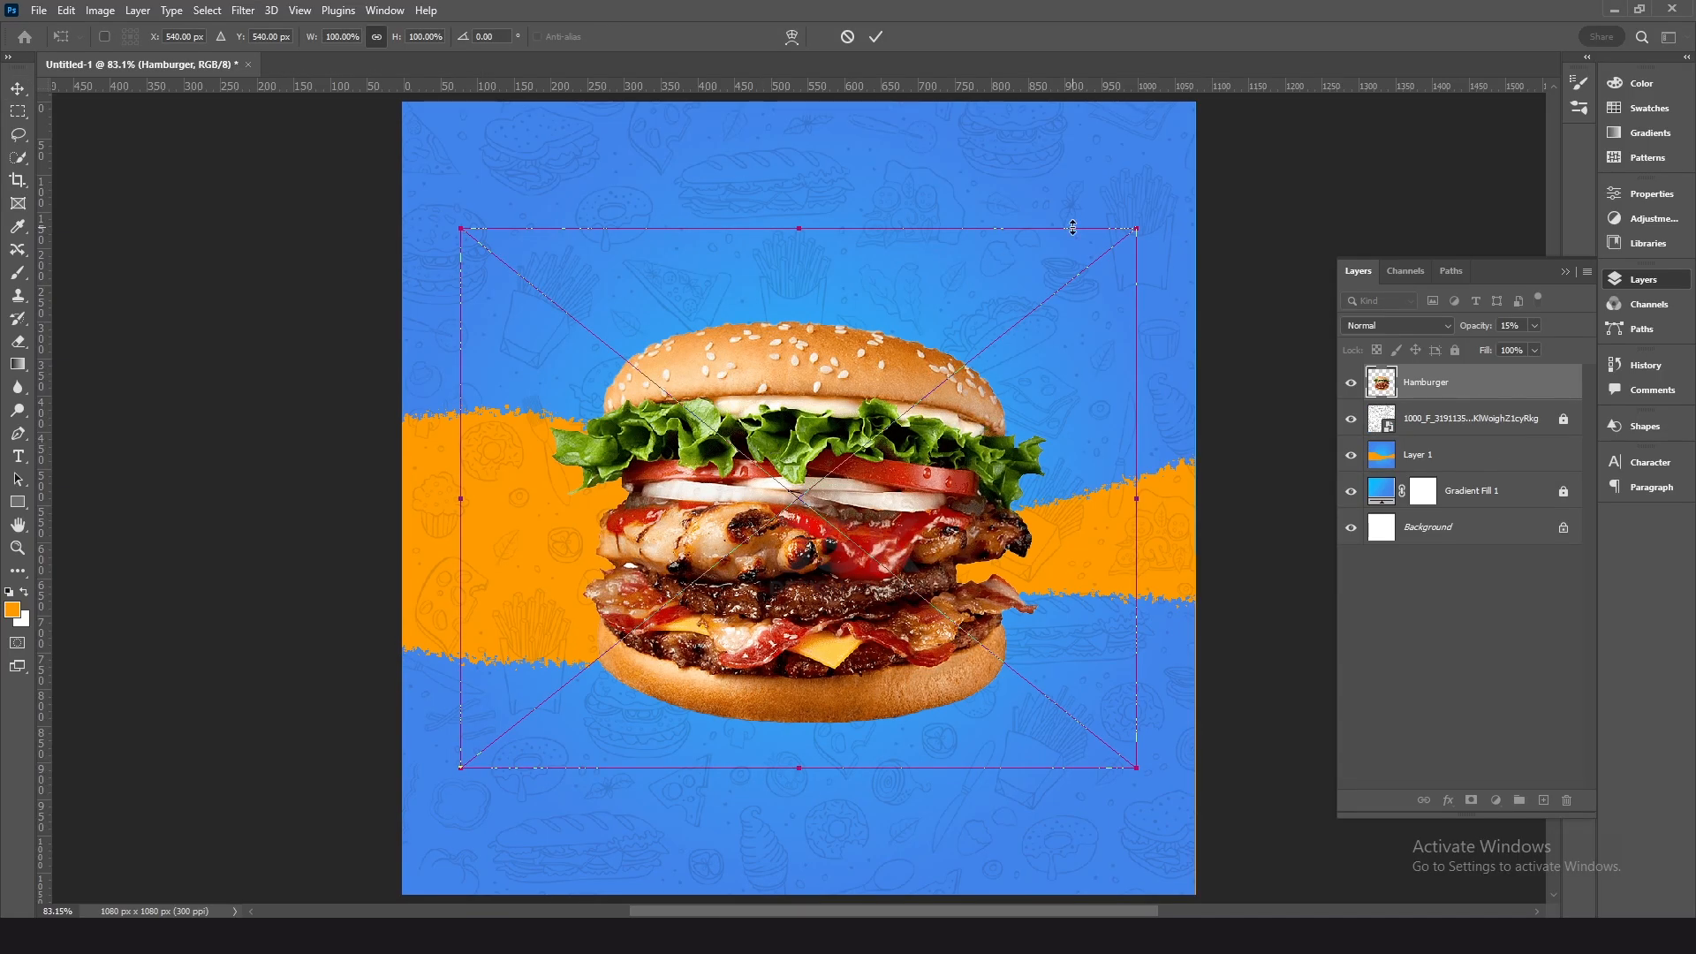
{"action": "left_click_drag", "start_coordinate": [1134, 231], "coordinate": [1156, 213]}
{"action": "left_click_drag", "start_coordinate": [947, 502], "coordinate": [948, 487]}
{"action": "key", "text": "Return"}
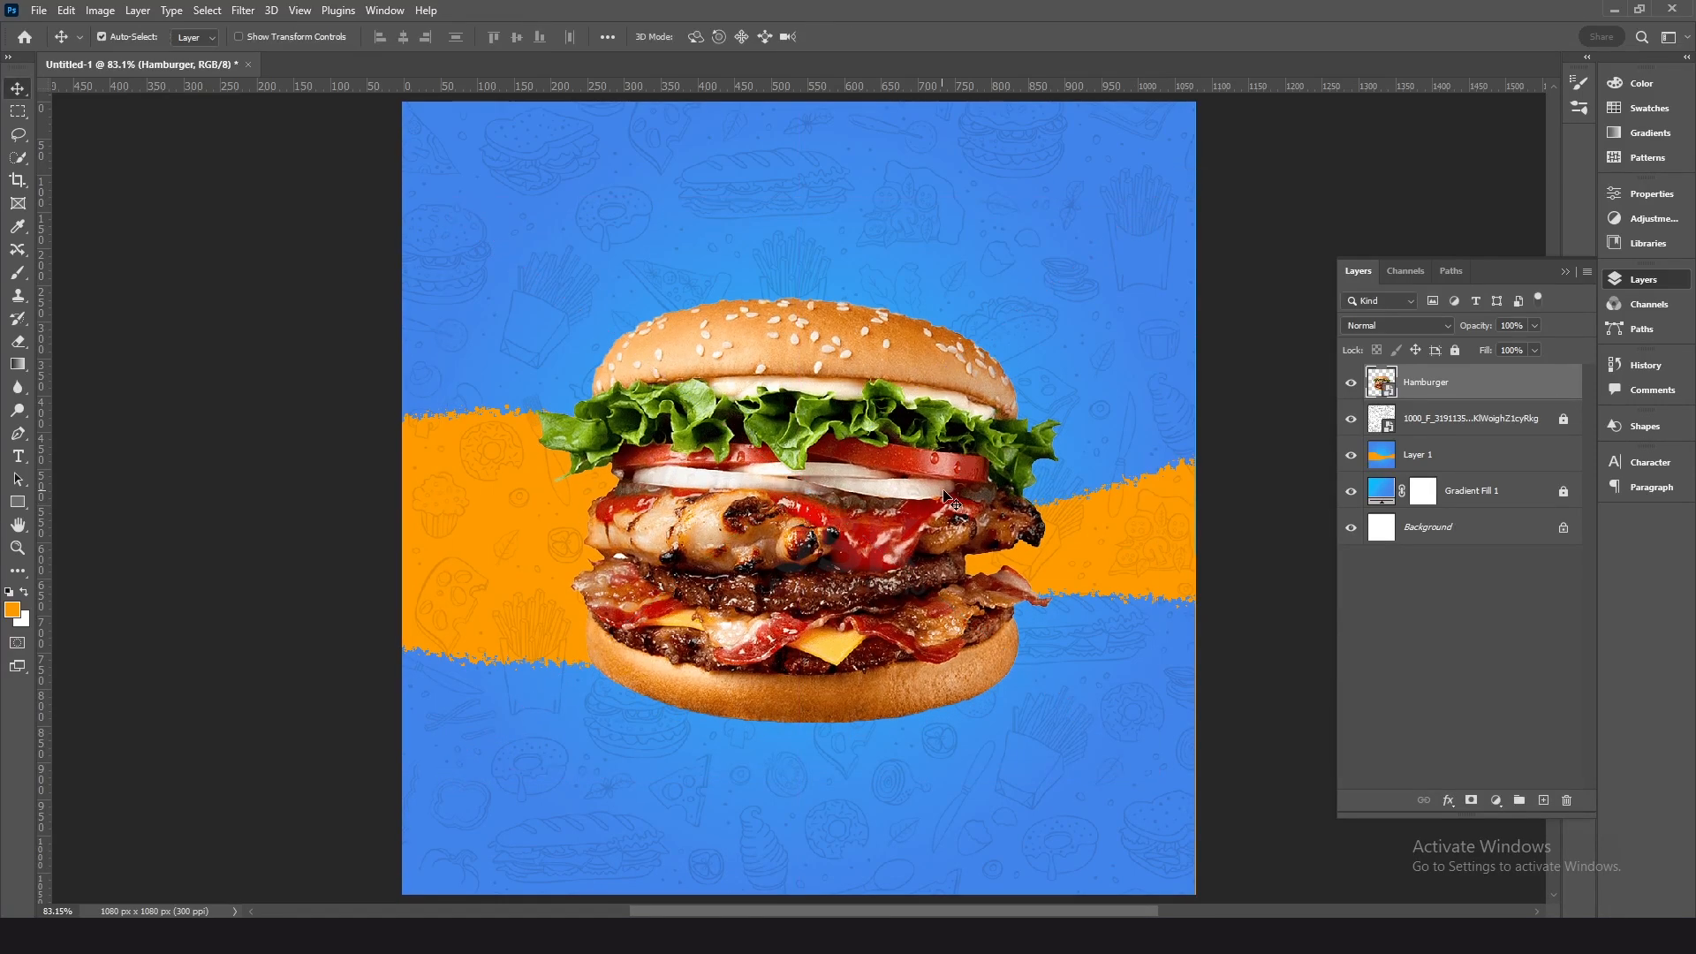
Step: On a new layer, draw a flat ellipse about 462 px wide and 29 px high under the hamburger's bottom bun
{"action": "left_click", "coordinate": [1543, 799]}
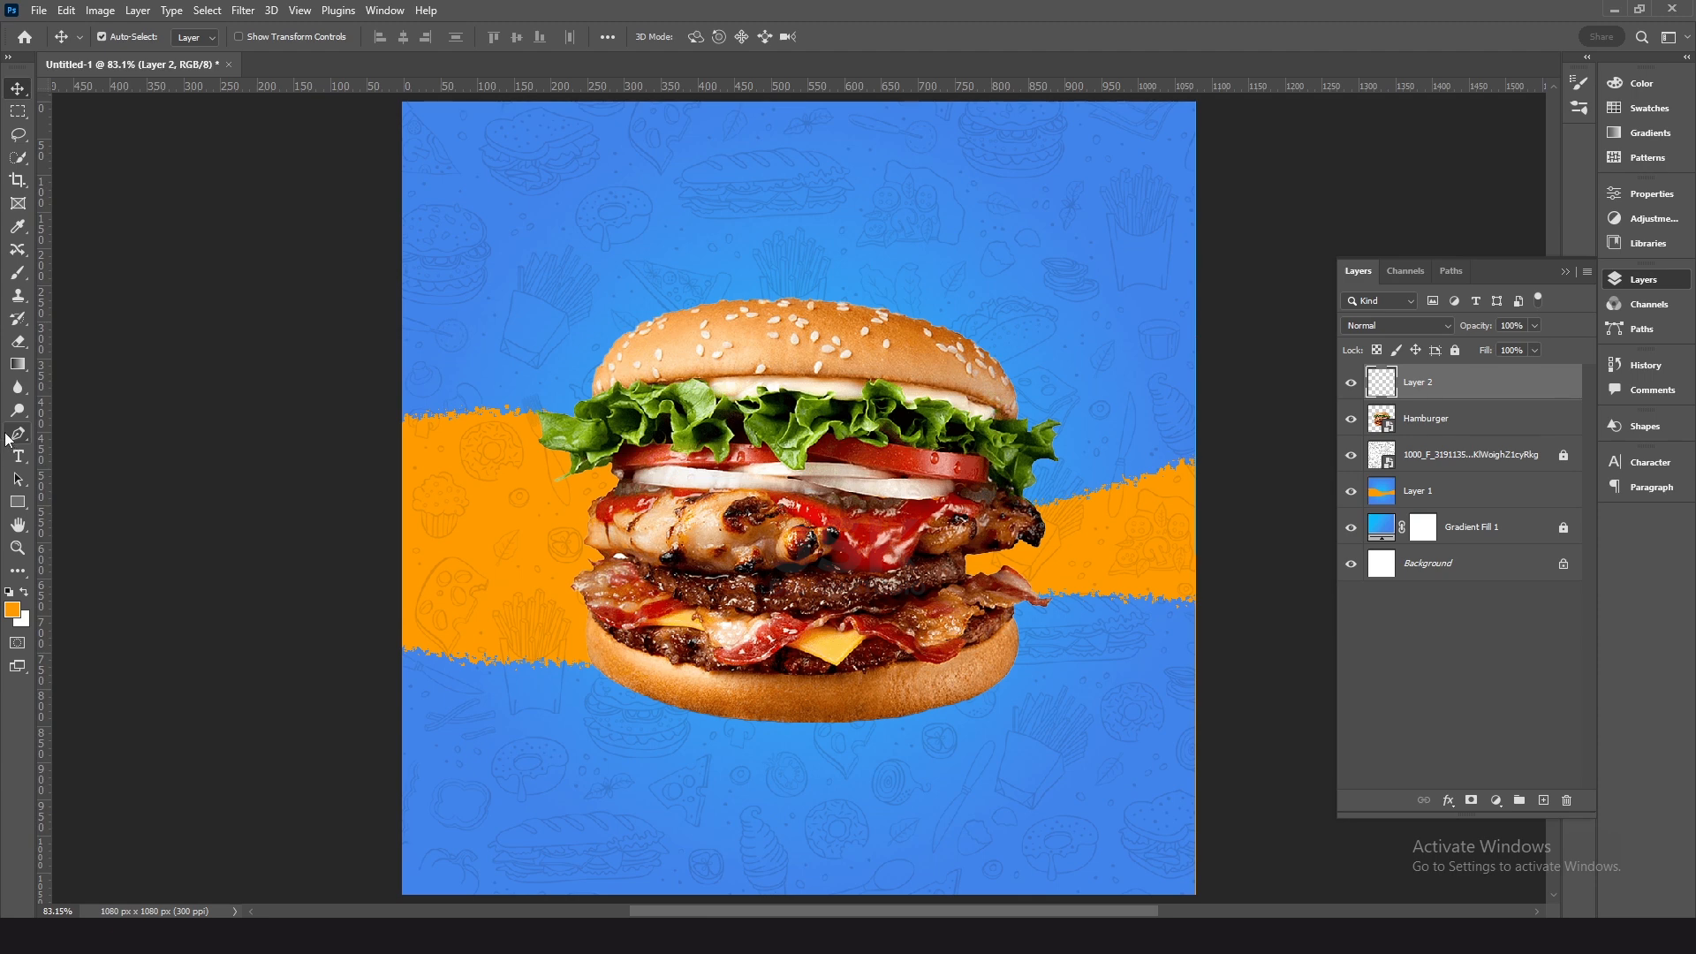
{"action": "left_click", "coordinate": [27, 500]}
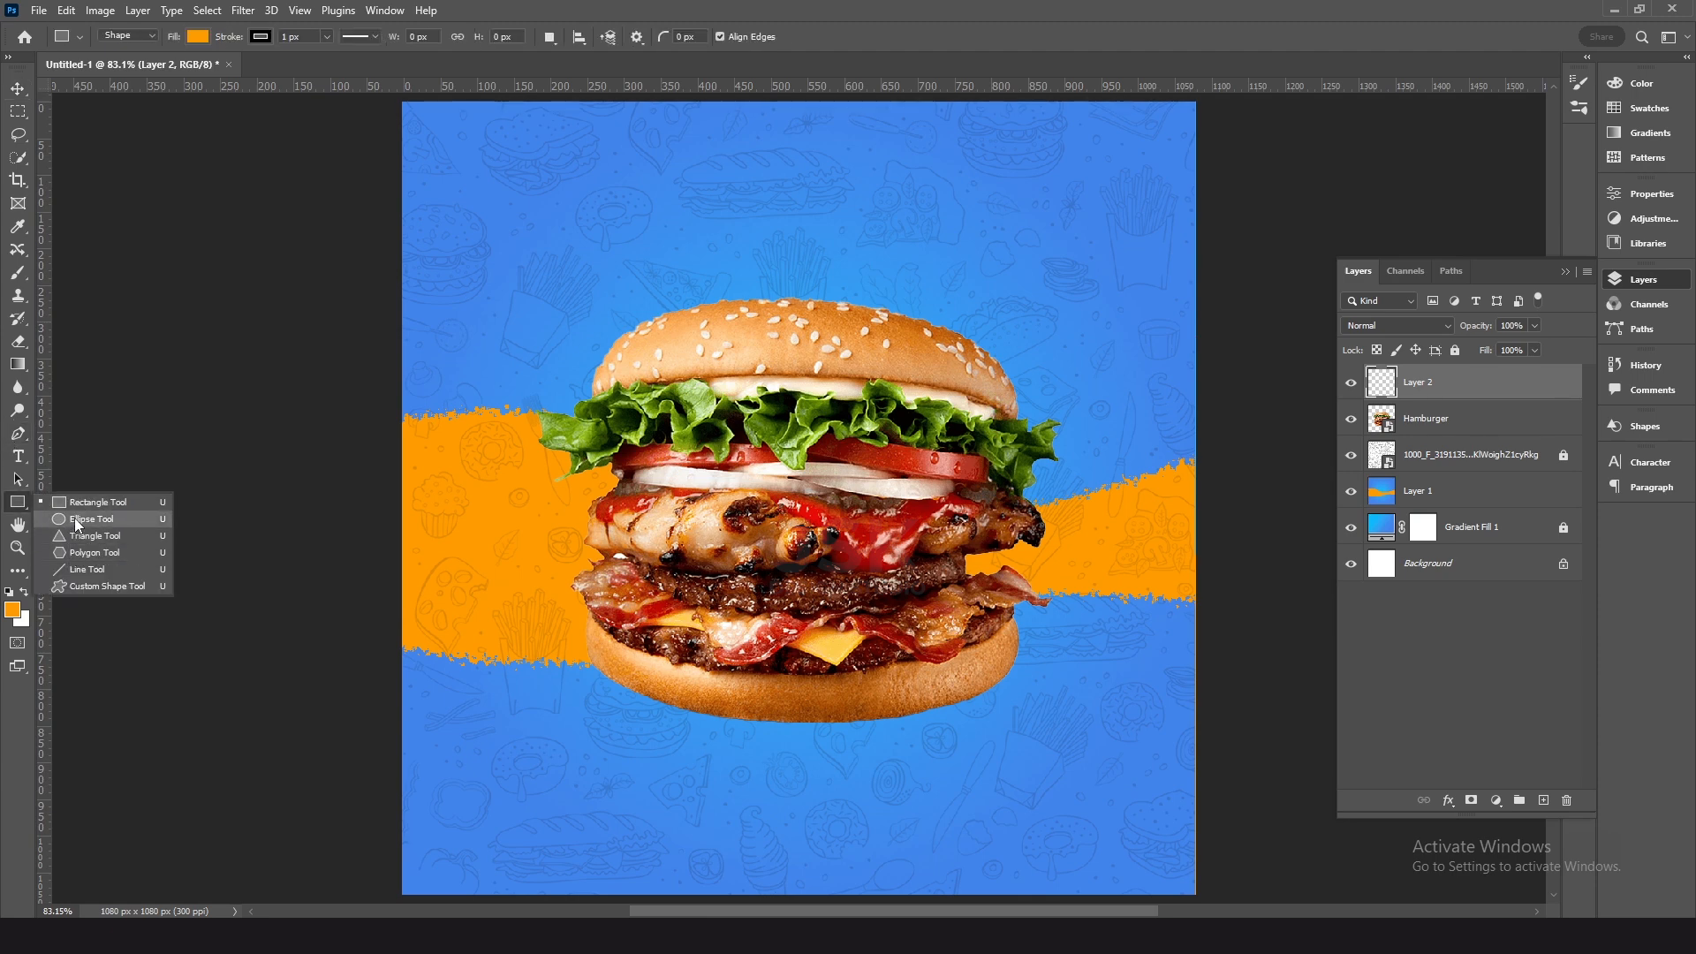
{"action": "left_click", "coordinate": [77, 522]}
{"action": "left_click_drag", "start_coordinate": [642, 700], "coordinate": [978, 718]}
{"action": "key", "text": "v"}
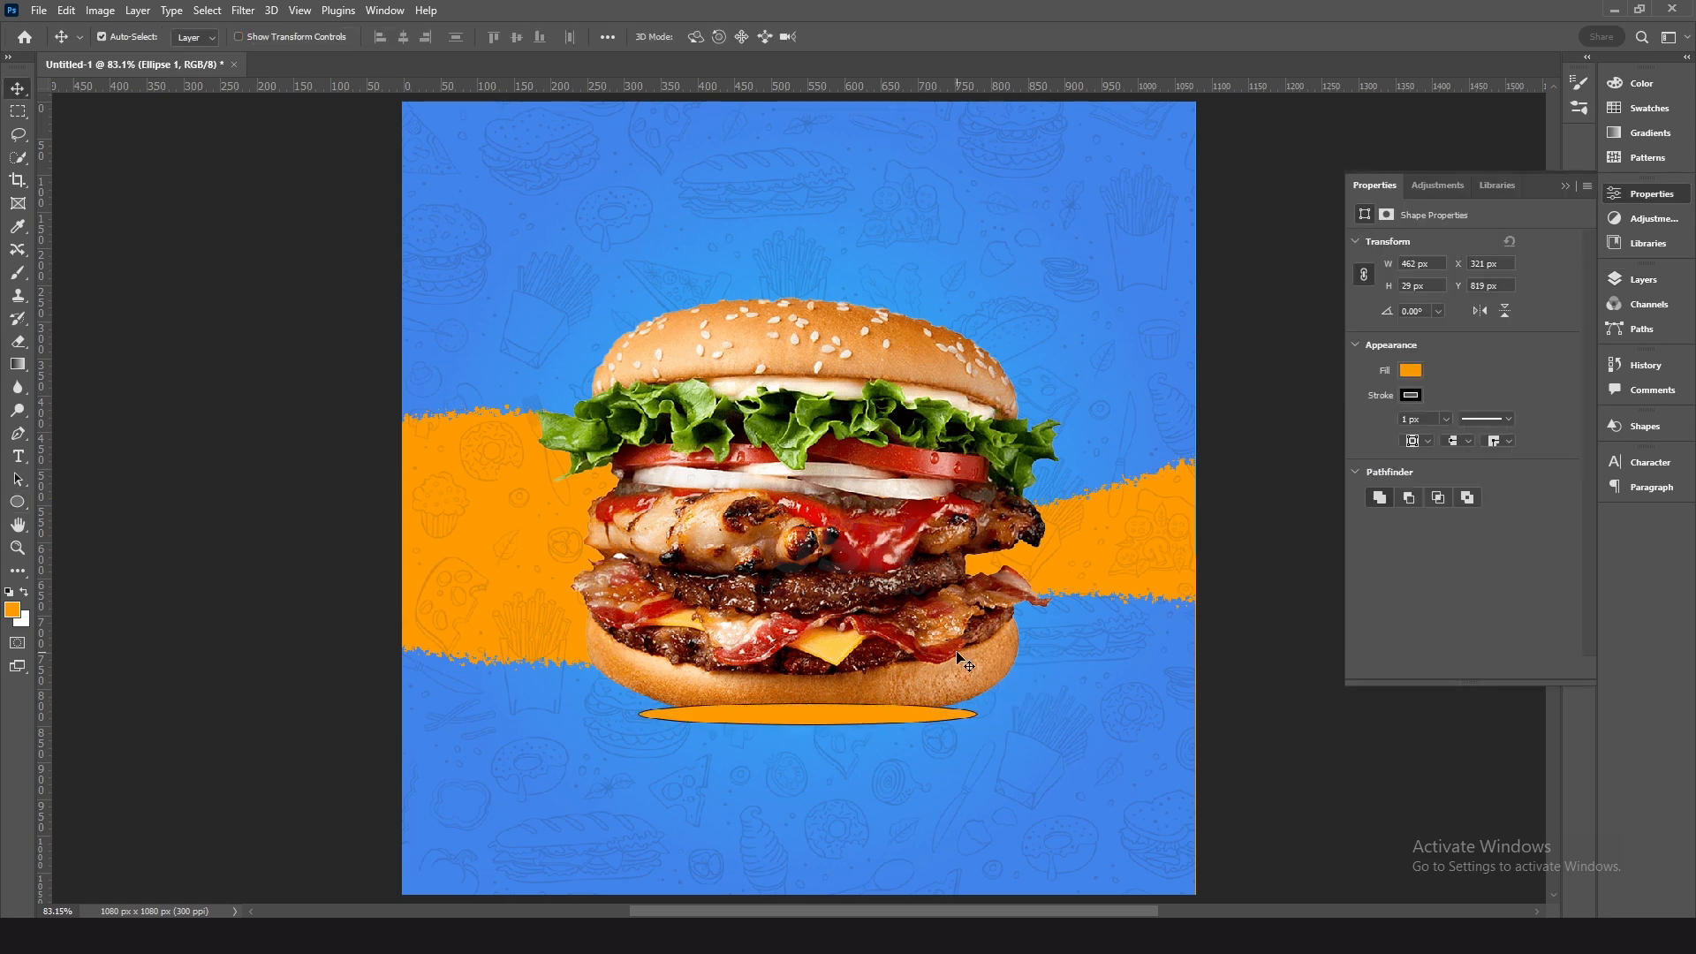
Step: Remove the ellipse's stroke and set its fill to black
{"action": "left_click", "coordinate": [1409, 396]}
{"action": "left_click", "coordinate": [1373, 428]}
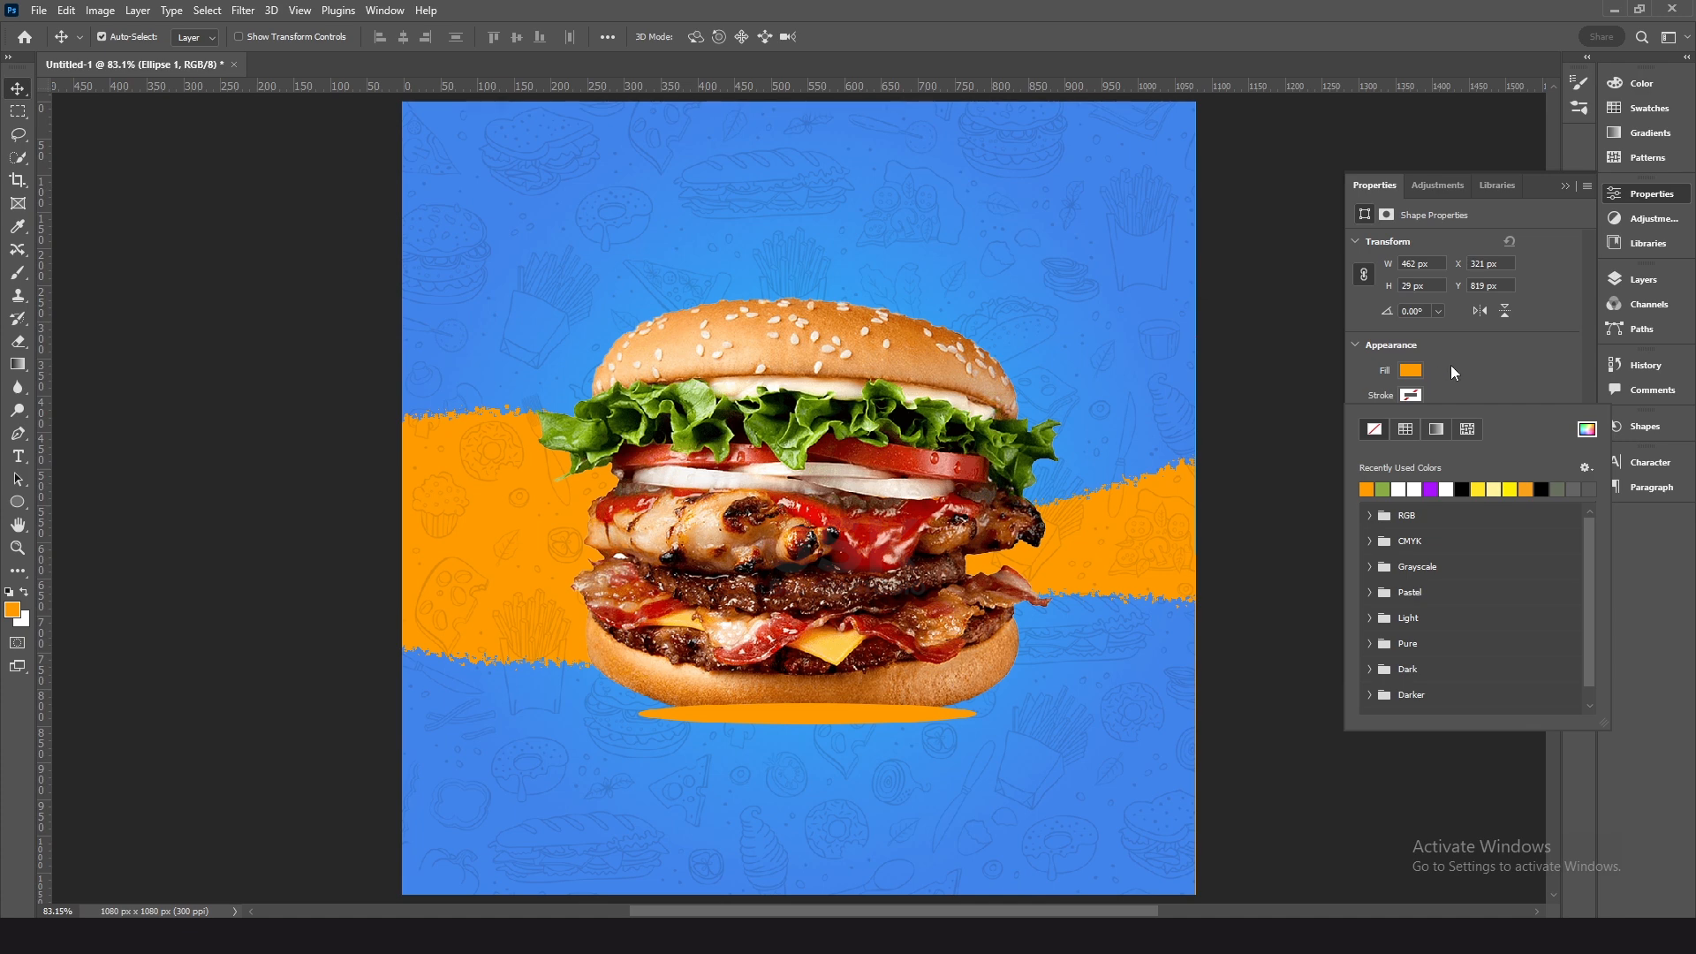
{"action": "left_click", "coordinate": [1411, 371]}
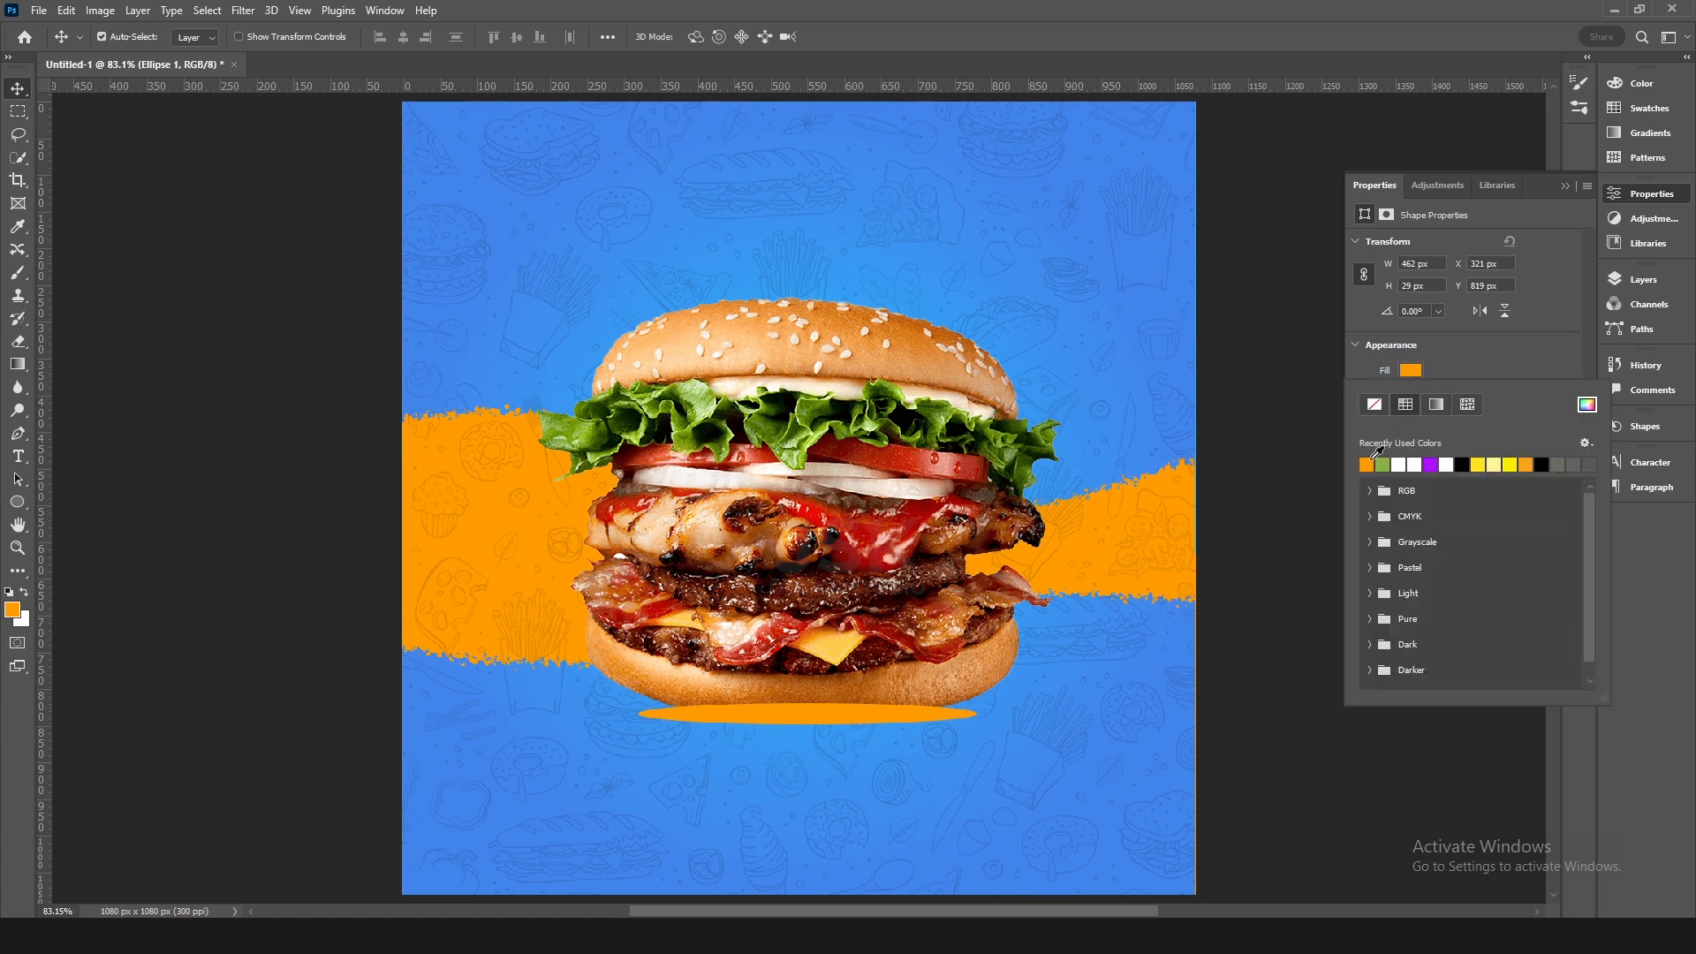
{"action": "left_click", "coordinate": [1462, 464]}
{"action": "left_click", "coordinate": [1491, 378]}
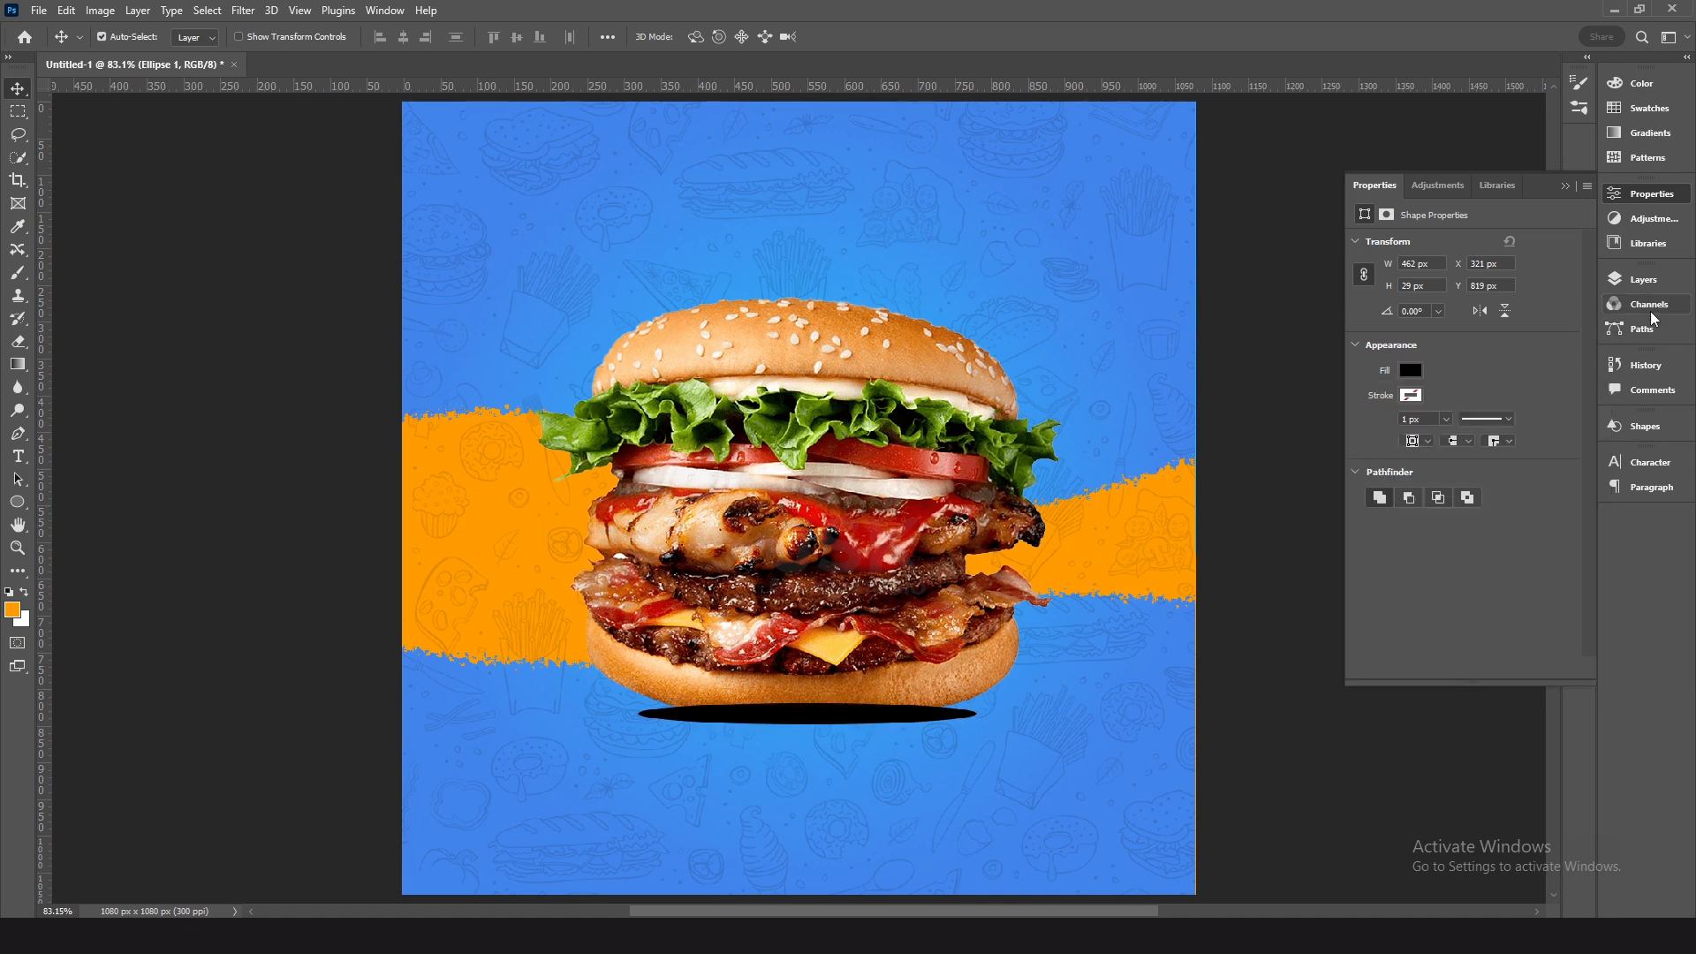
Step: Convert the ellipse to a smart object and apply a Gaussian Blur with a radius of 15.3 pixels
{"action": "left_click", "coordinate": [1645, 280]}
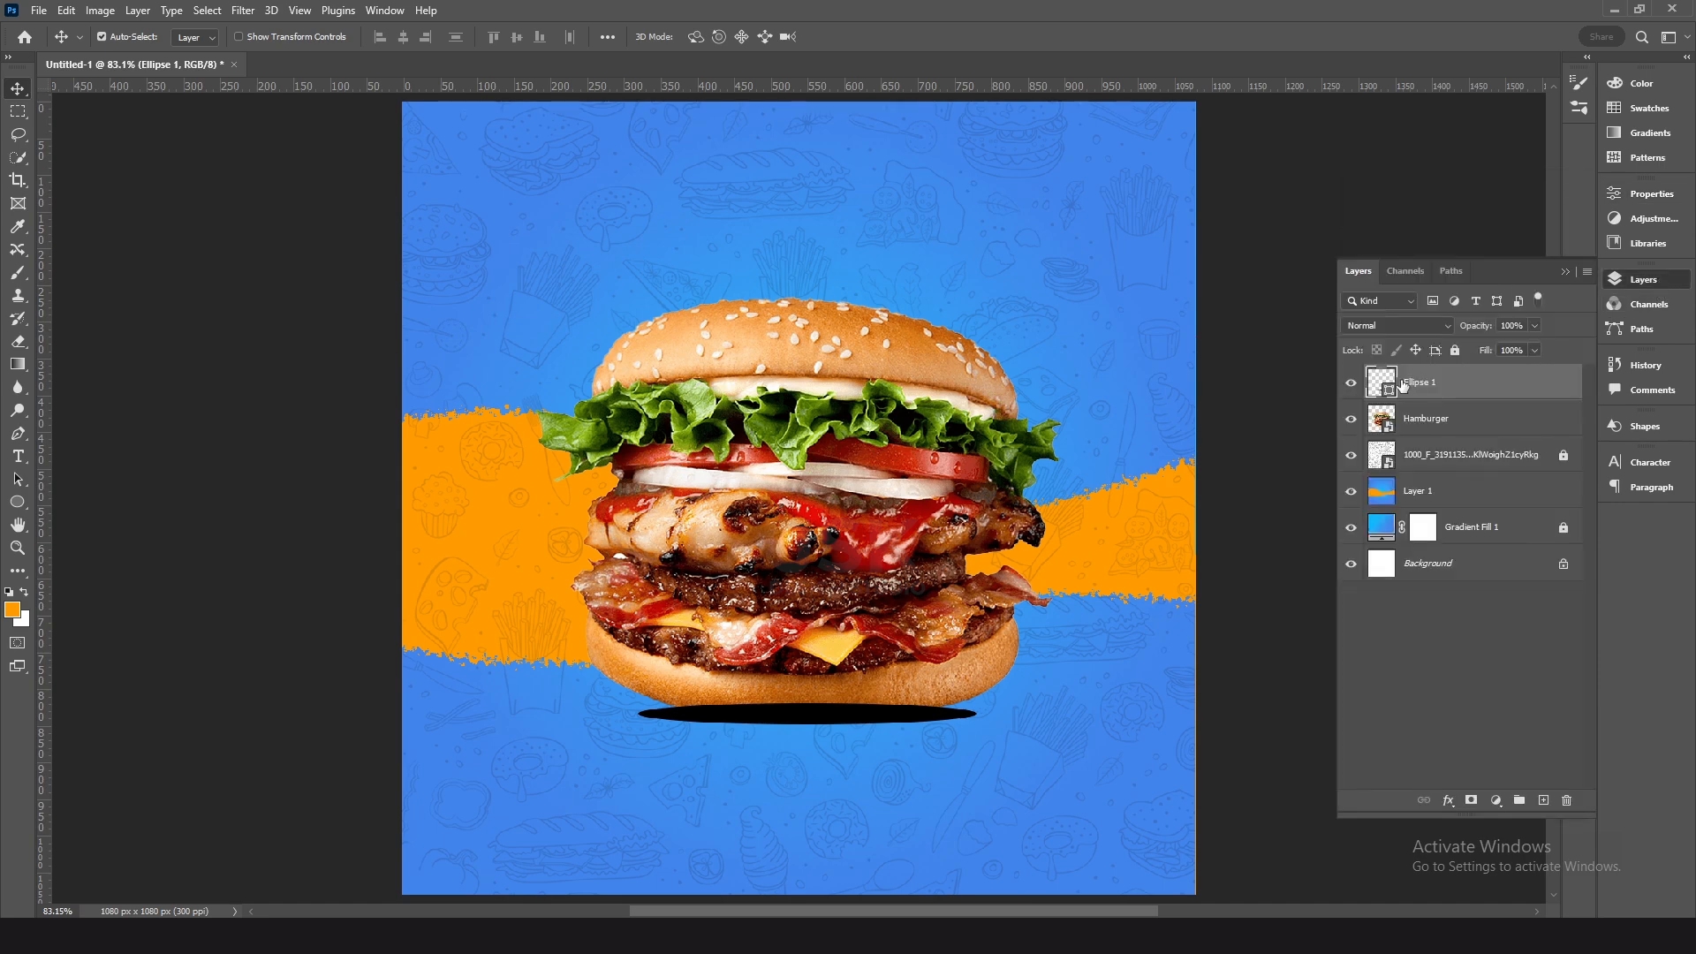
{"action": "left_click", "coordinate": [250, 14]}
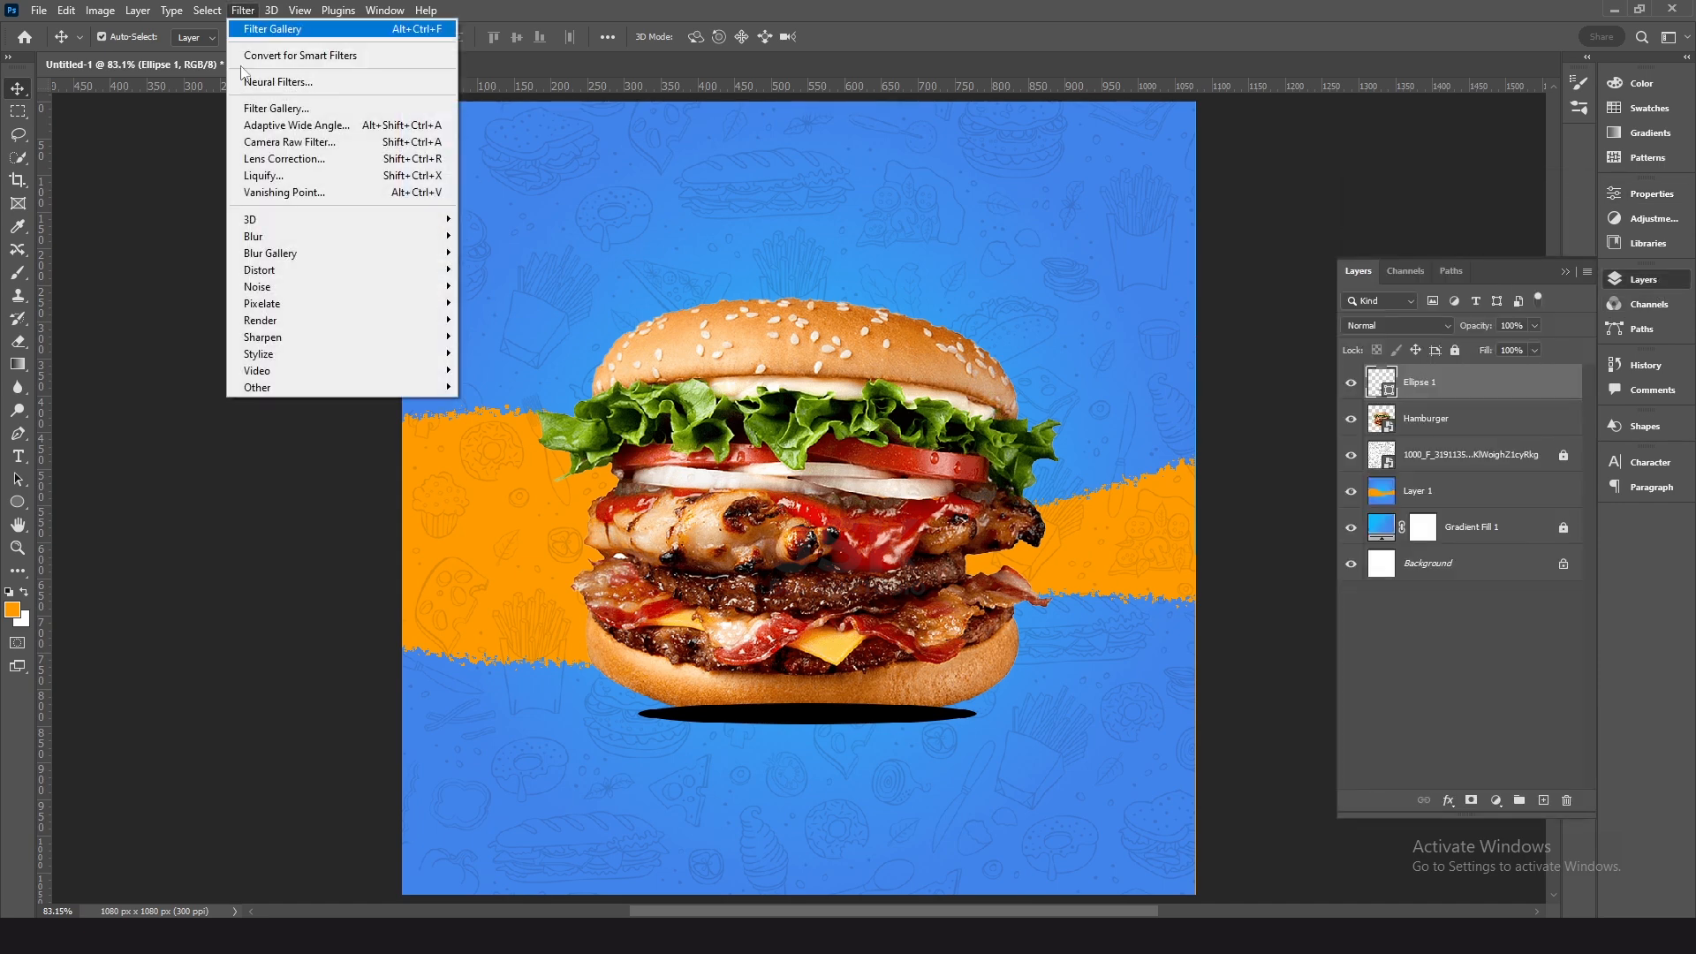
{"action": "mouse_move", "coordinate": [332, 237]}
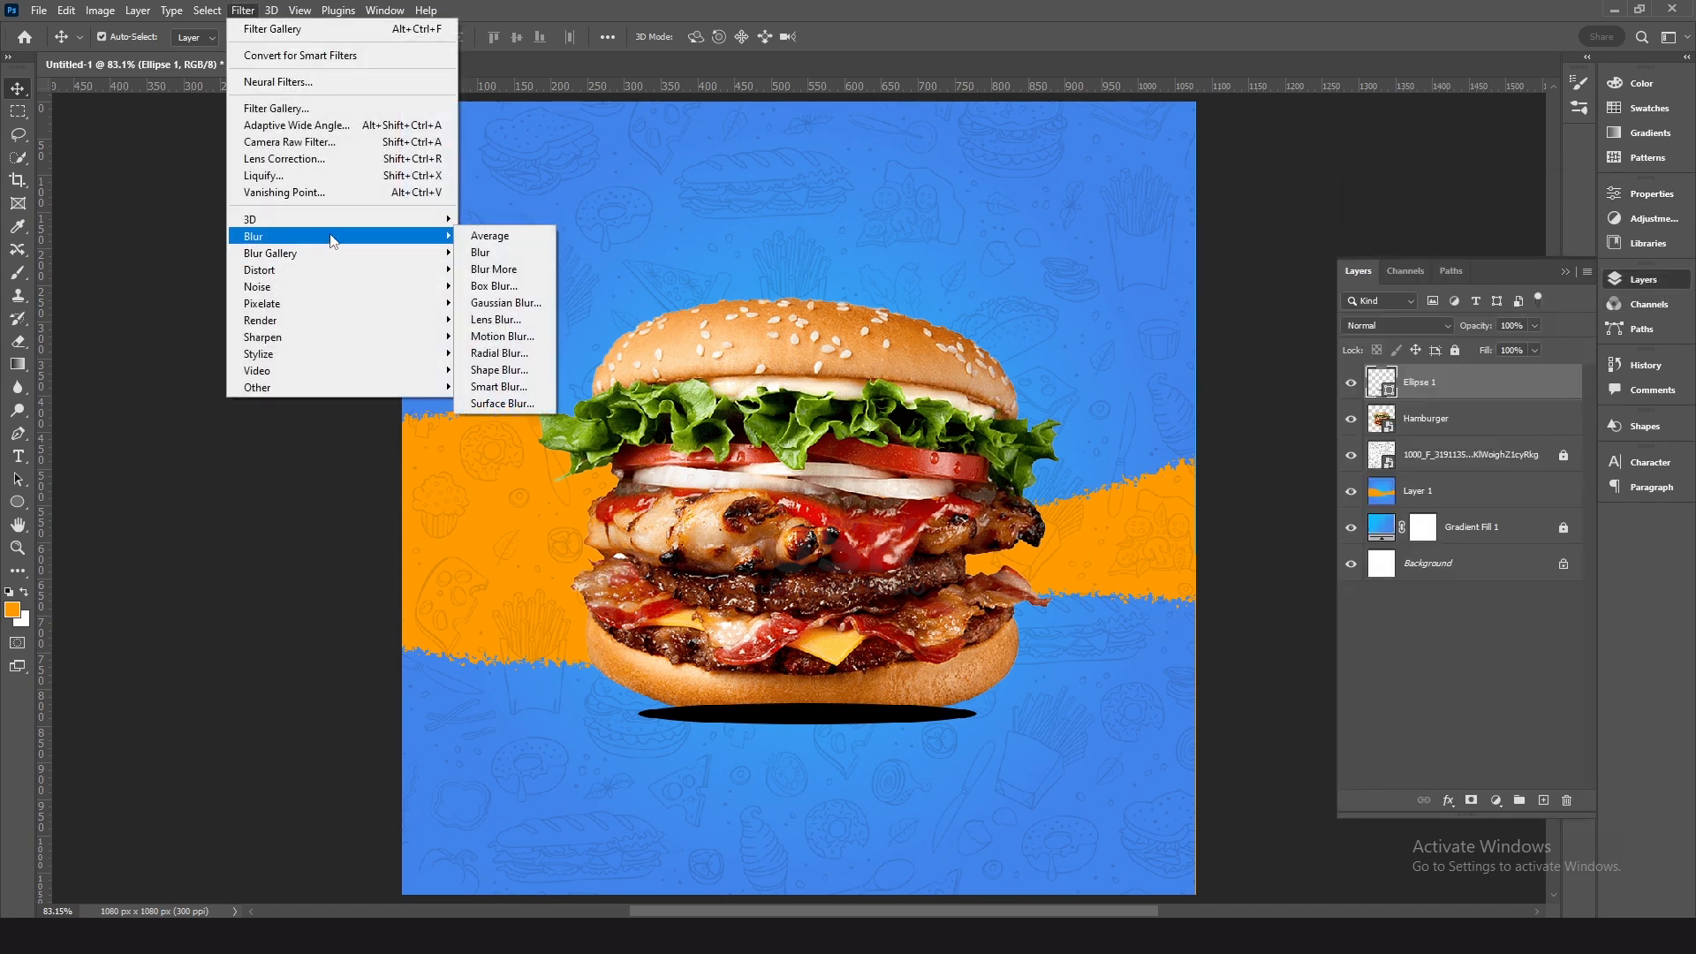
{"action": "left_click", "coordinate": [495, 303]}
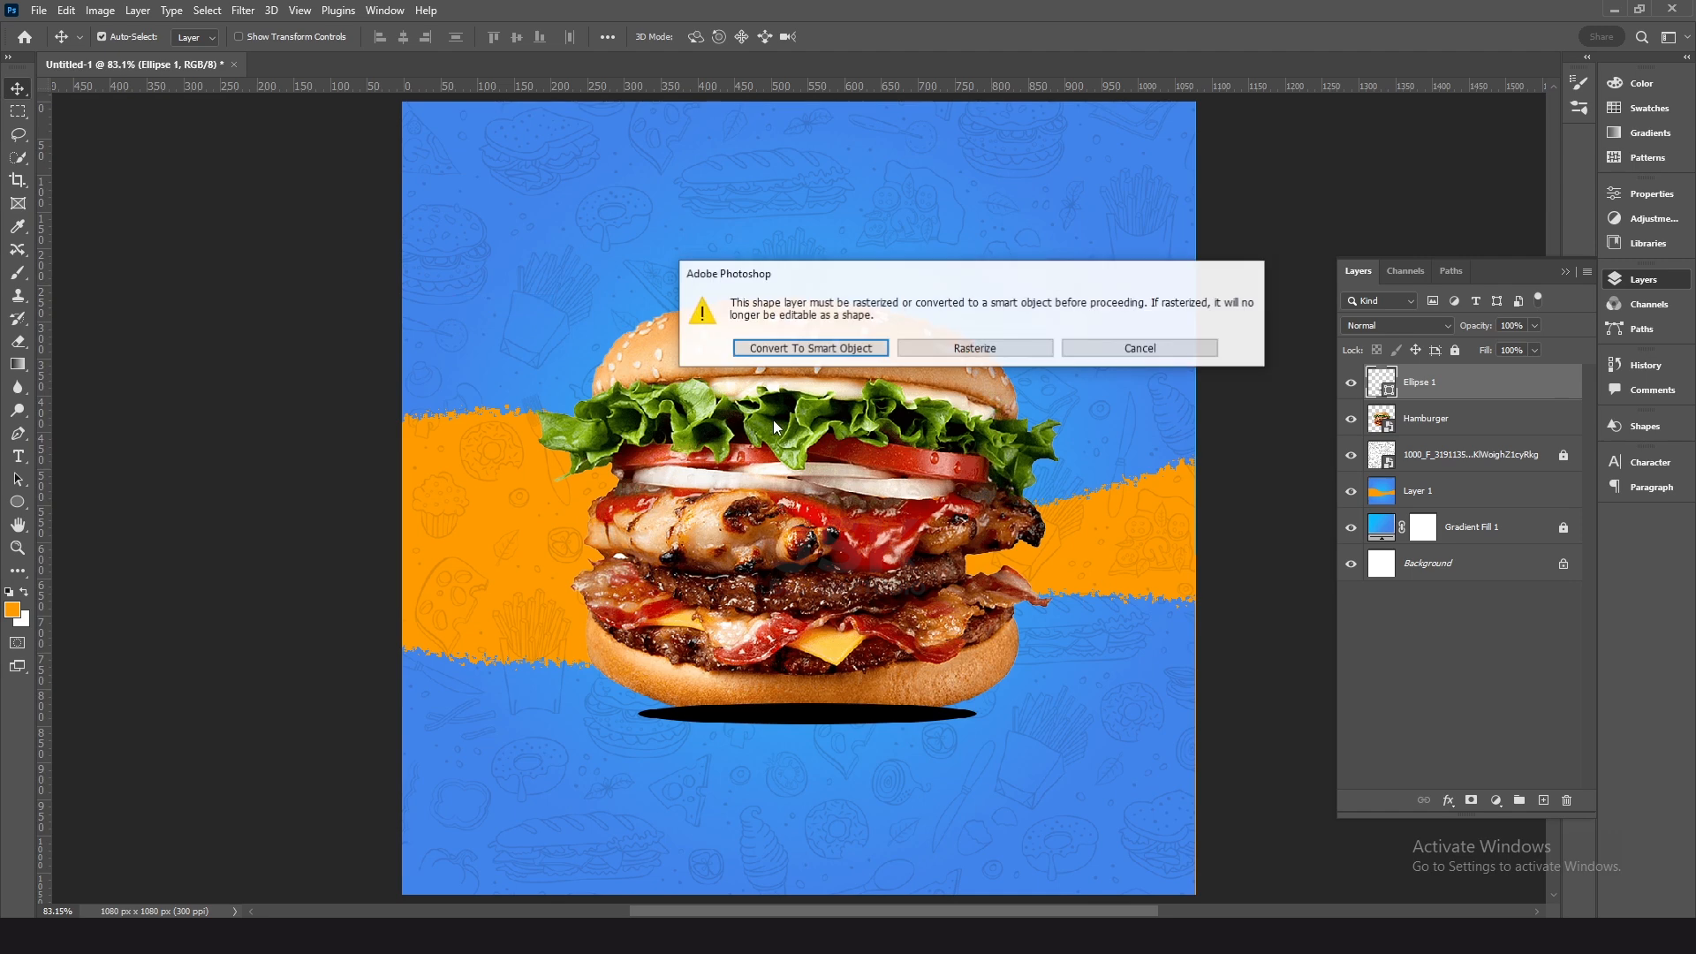
{"action": "left_click", "coordinate": [798, 350]}
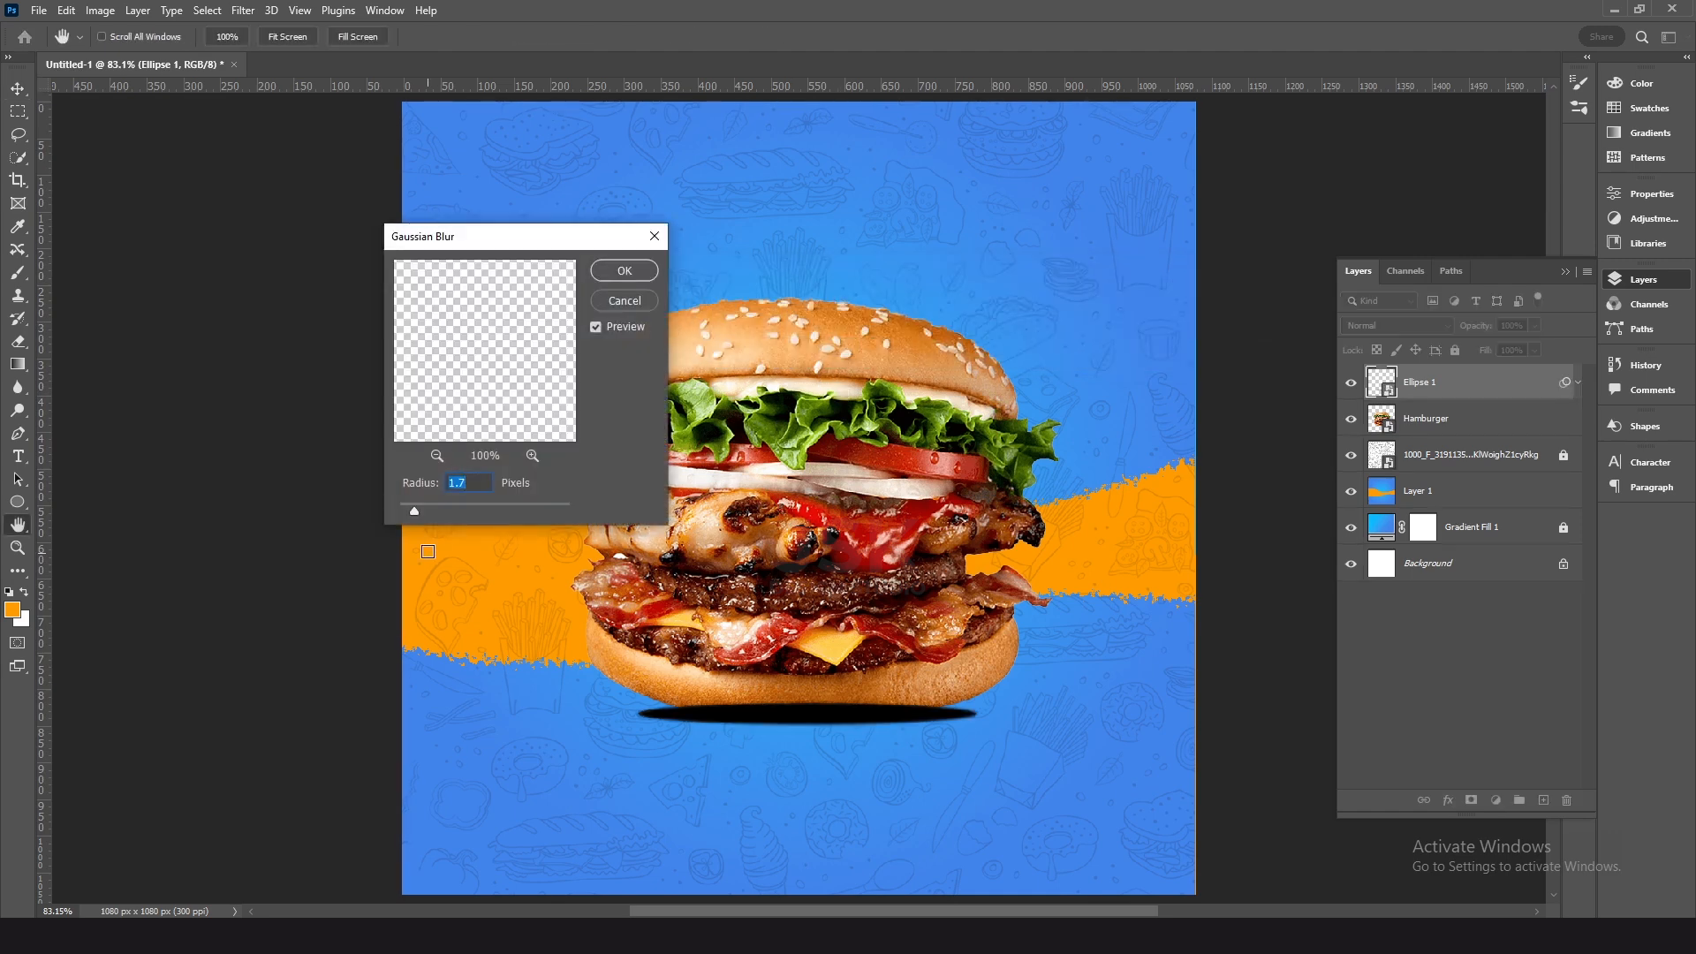
{"action": "left_click_drag", "start_coordinate": [442, 512], "coordinate": [472, 509]}
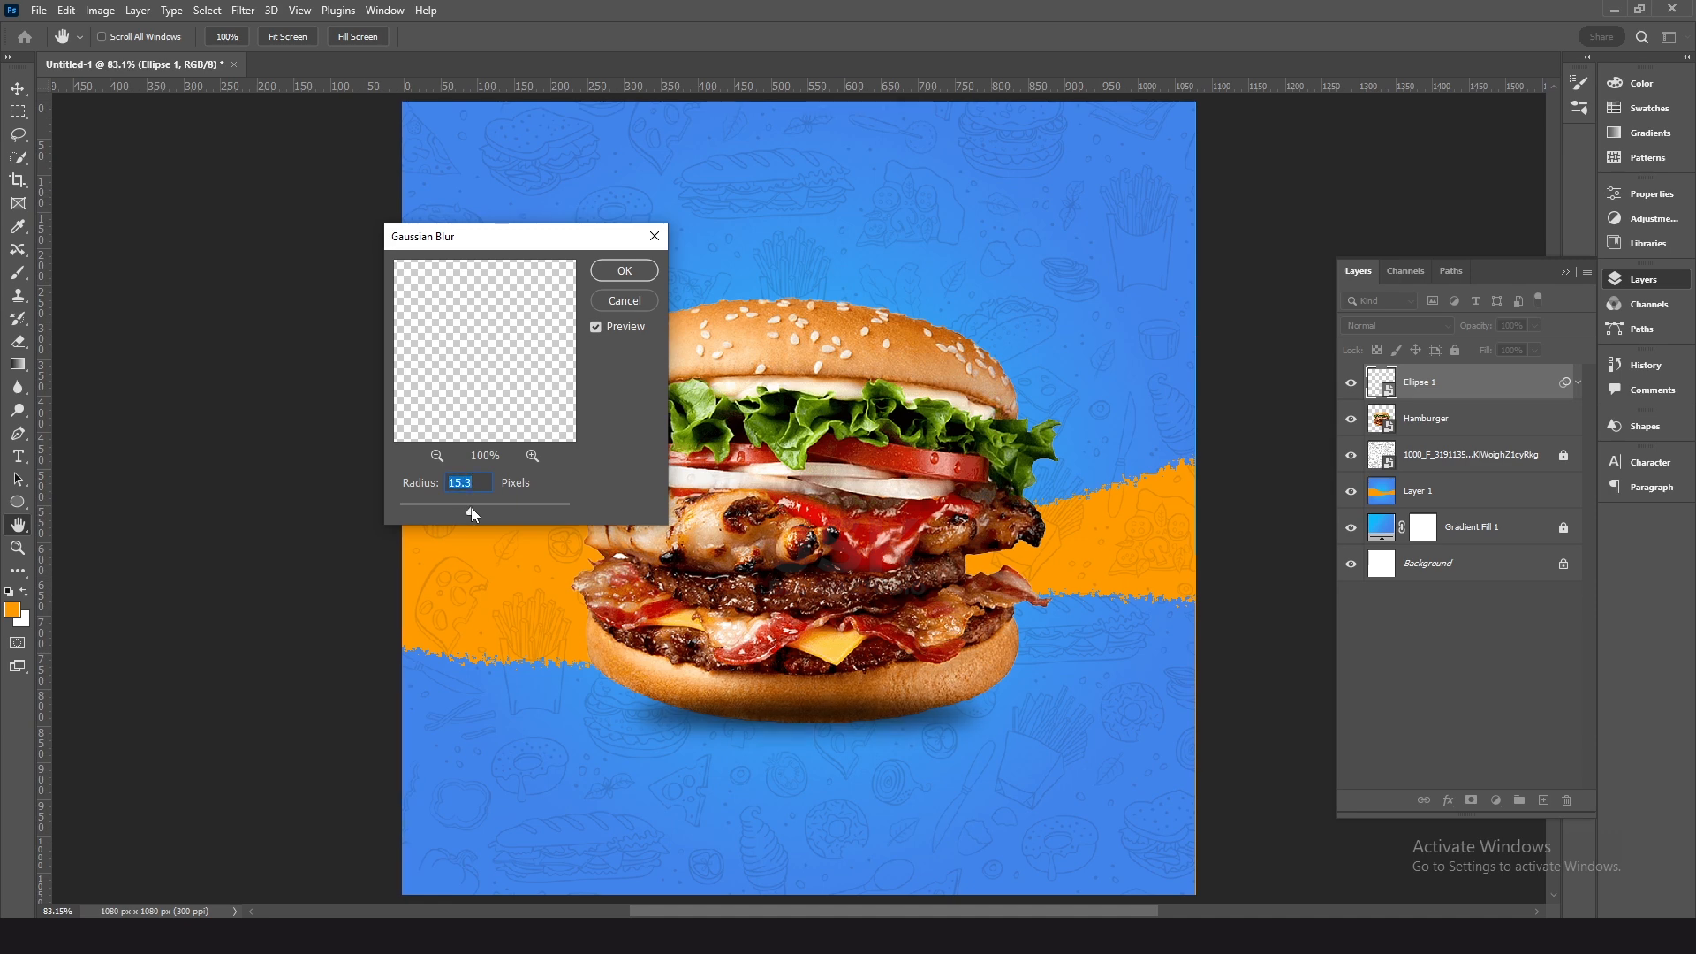
{"action": "left_click", "coordinate": [625, 270]}
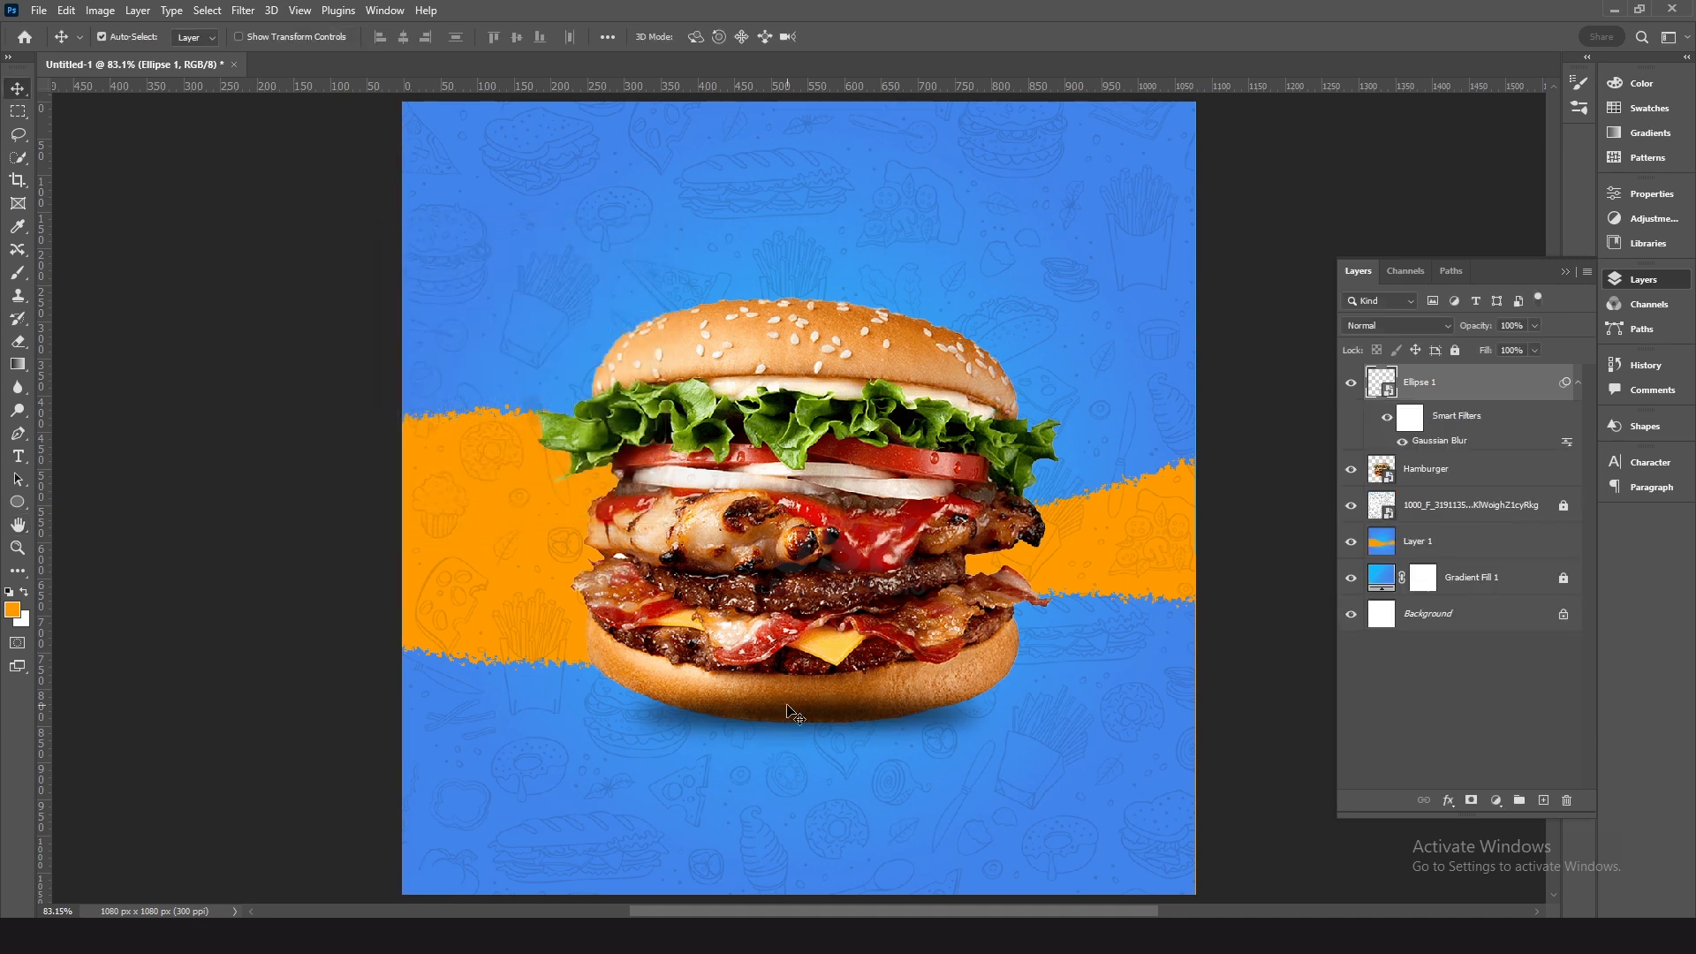
Step: Flatten the blurred ellipse from its upper edge to about 17 px high, keeping its width
{"action": "key", "text": "ctrl+t"}
{"action": "left_click", "coordinate": [858, 365]}
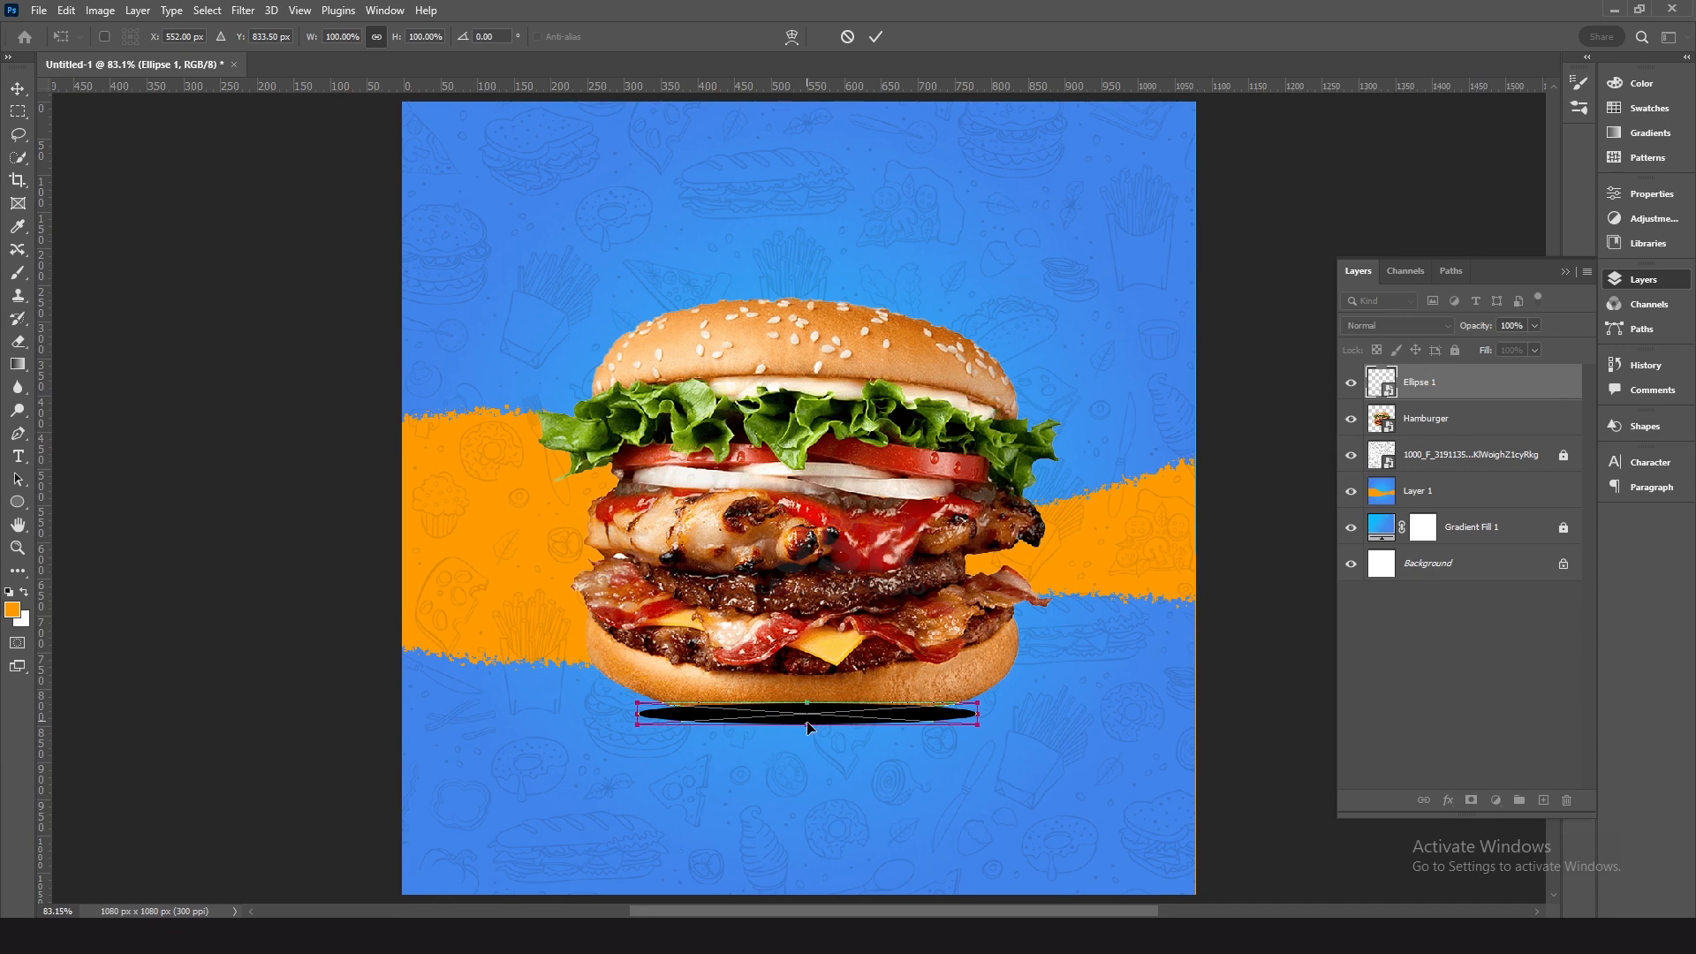
{"action": "left_click_drag", "start_coordinate": [806, 703], "coordinate": [809, 715]}
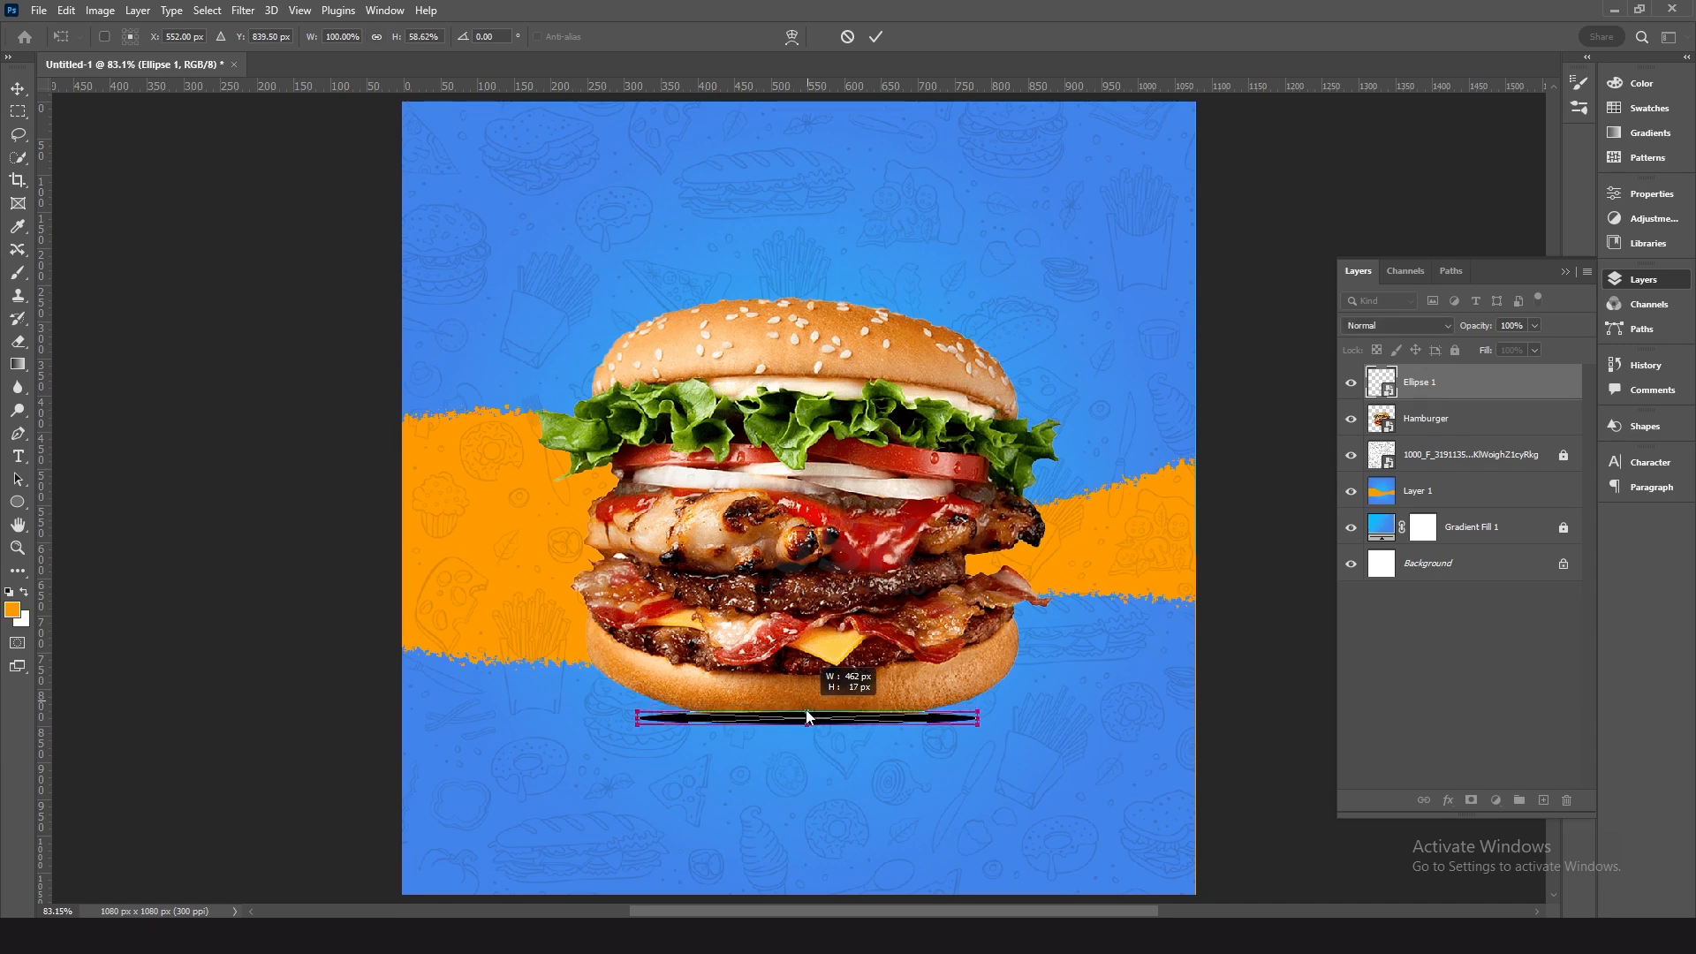
{"action": "key", "text": "Return"}
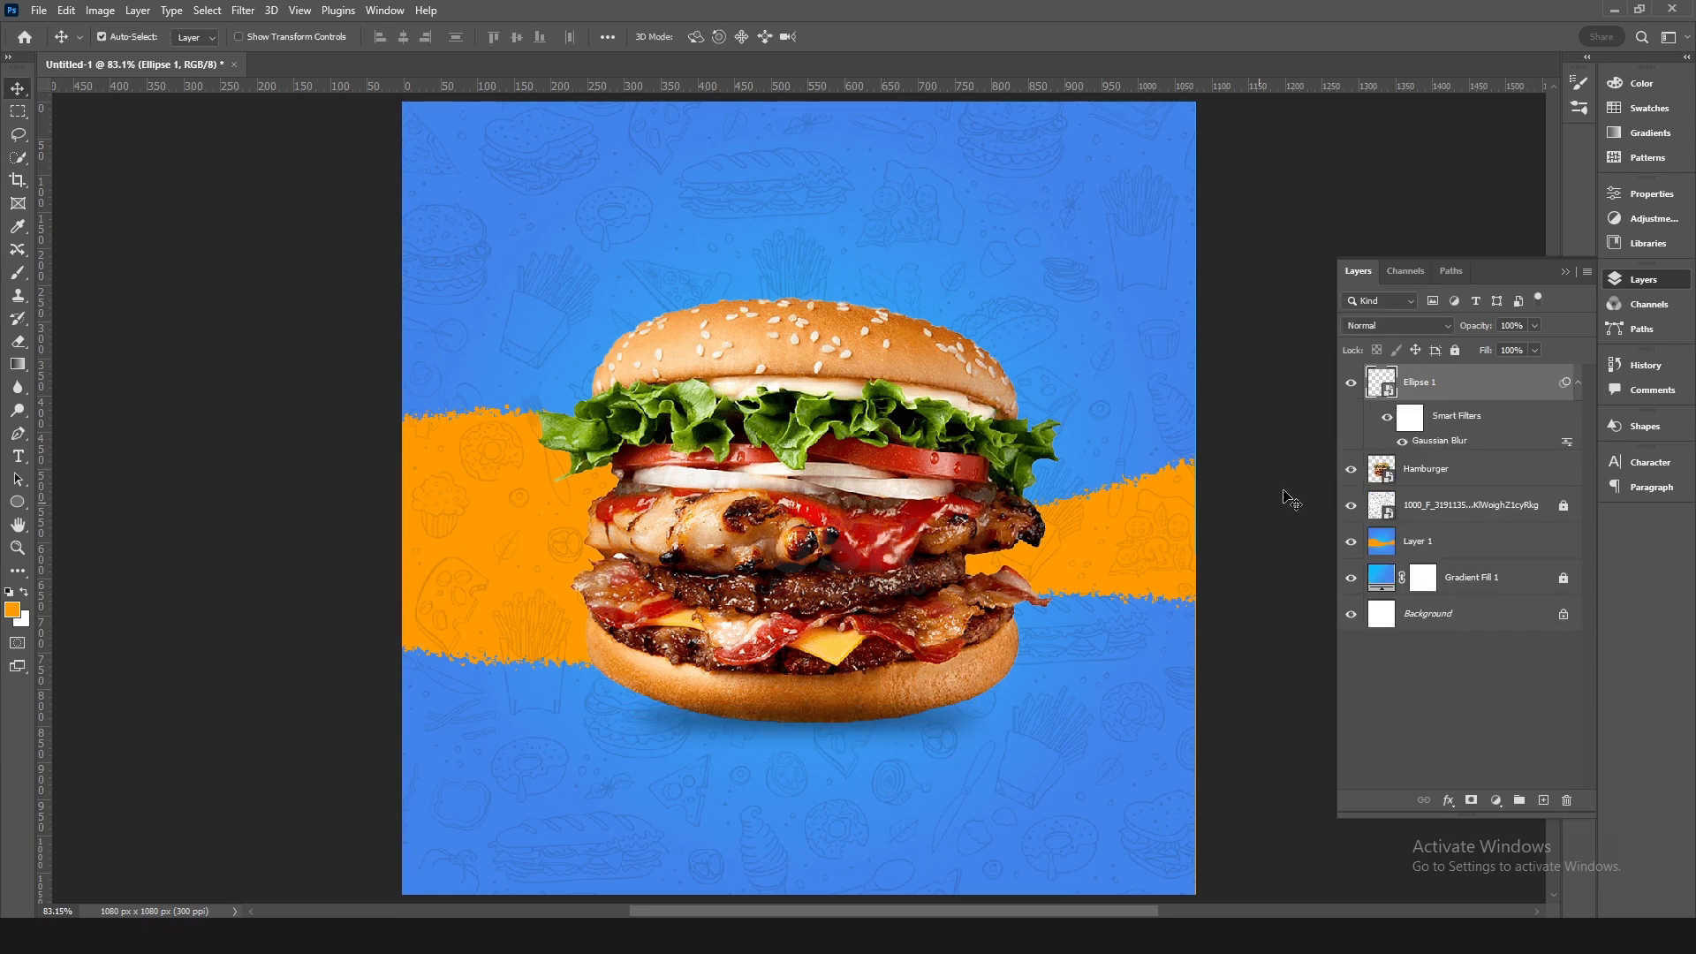
Step: Move the ellipse layer below the Hamburger layer and rename it Shadow
{"action": "left_click_drag", "start_coordinate": [1419, 385], "coordinate": [1417, 488]}
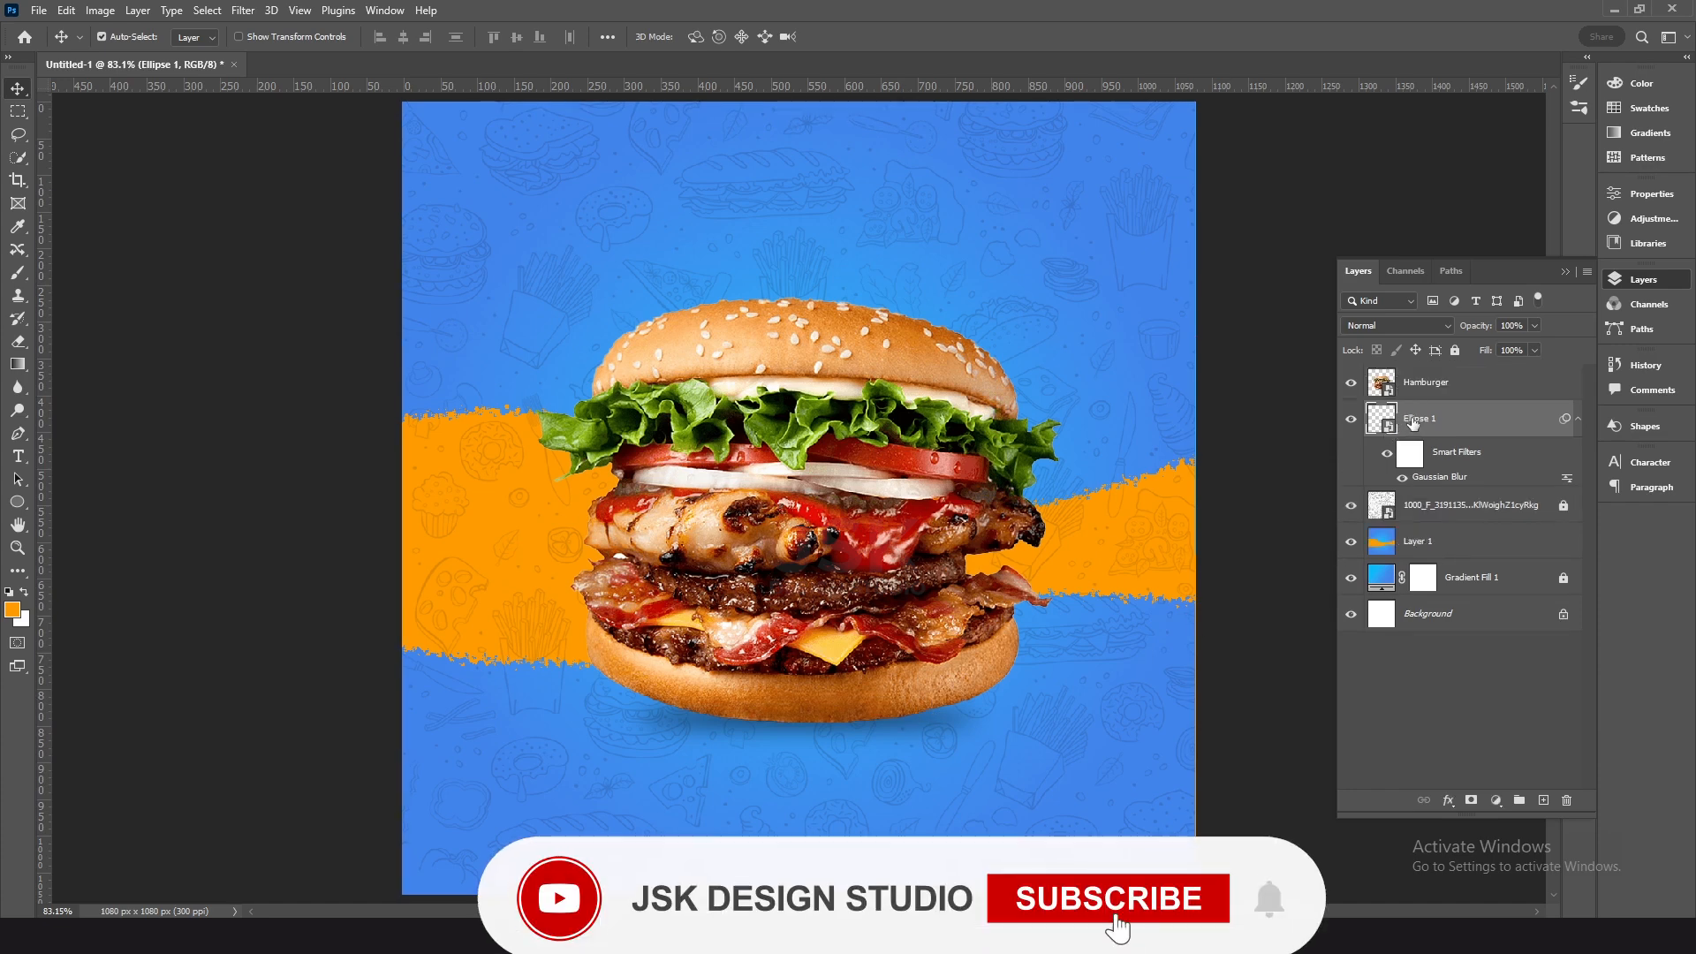
{"action": "double_click", "coordinate": [1420, 424]}
{"action": "type", "text": "Sha"}
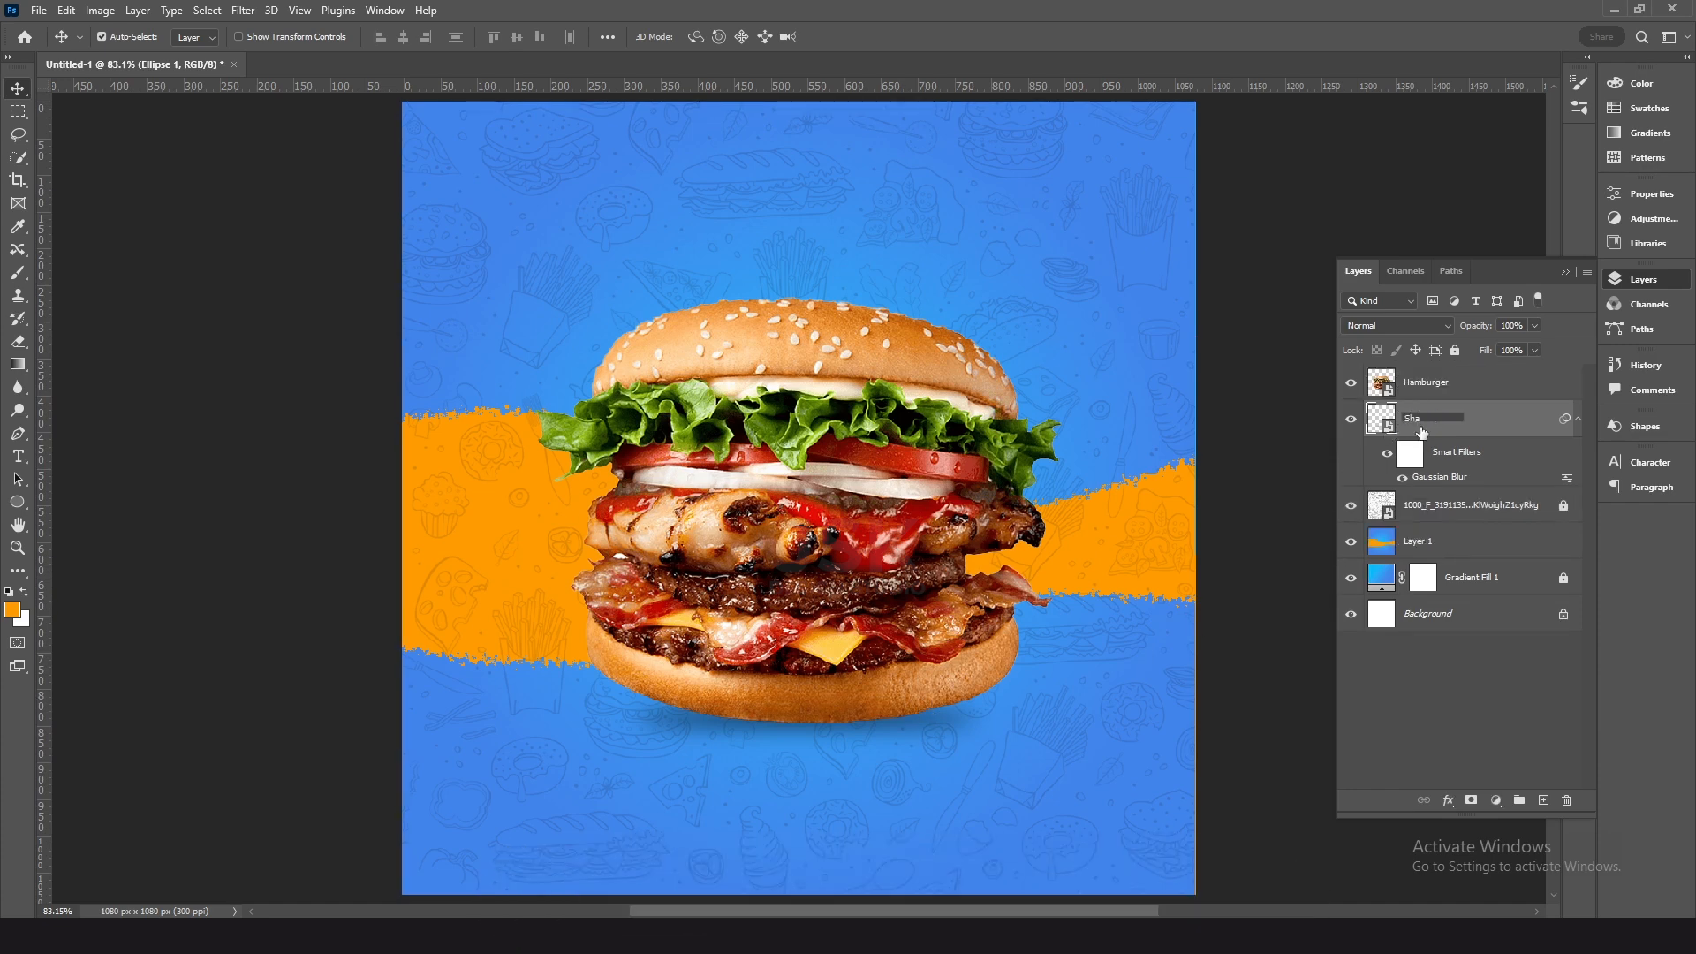
{"action": "type", "text": "dow"}
{"action": "key", "text": "Return"}
Step: Duplicate the hamburger, scale the copy down to a small size and place it partly cut off in the canvas's upper-right corner
{"action": "left_click", "coordinate": [824, 471]}
{"action": "left_click_drag", "start_coordinate": [822, 472], "coordinate": [936, 320]}
{"action": "key", "text": "ctrl+t"}
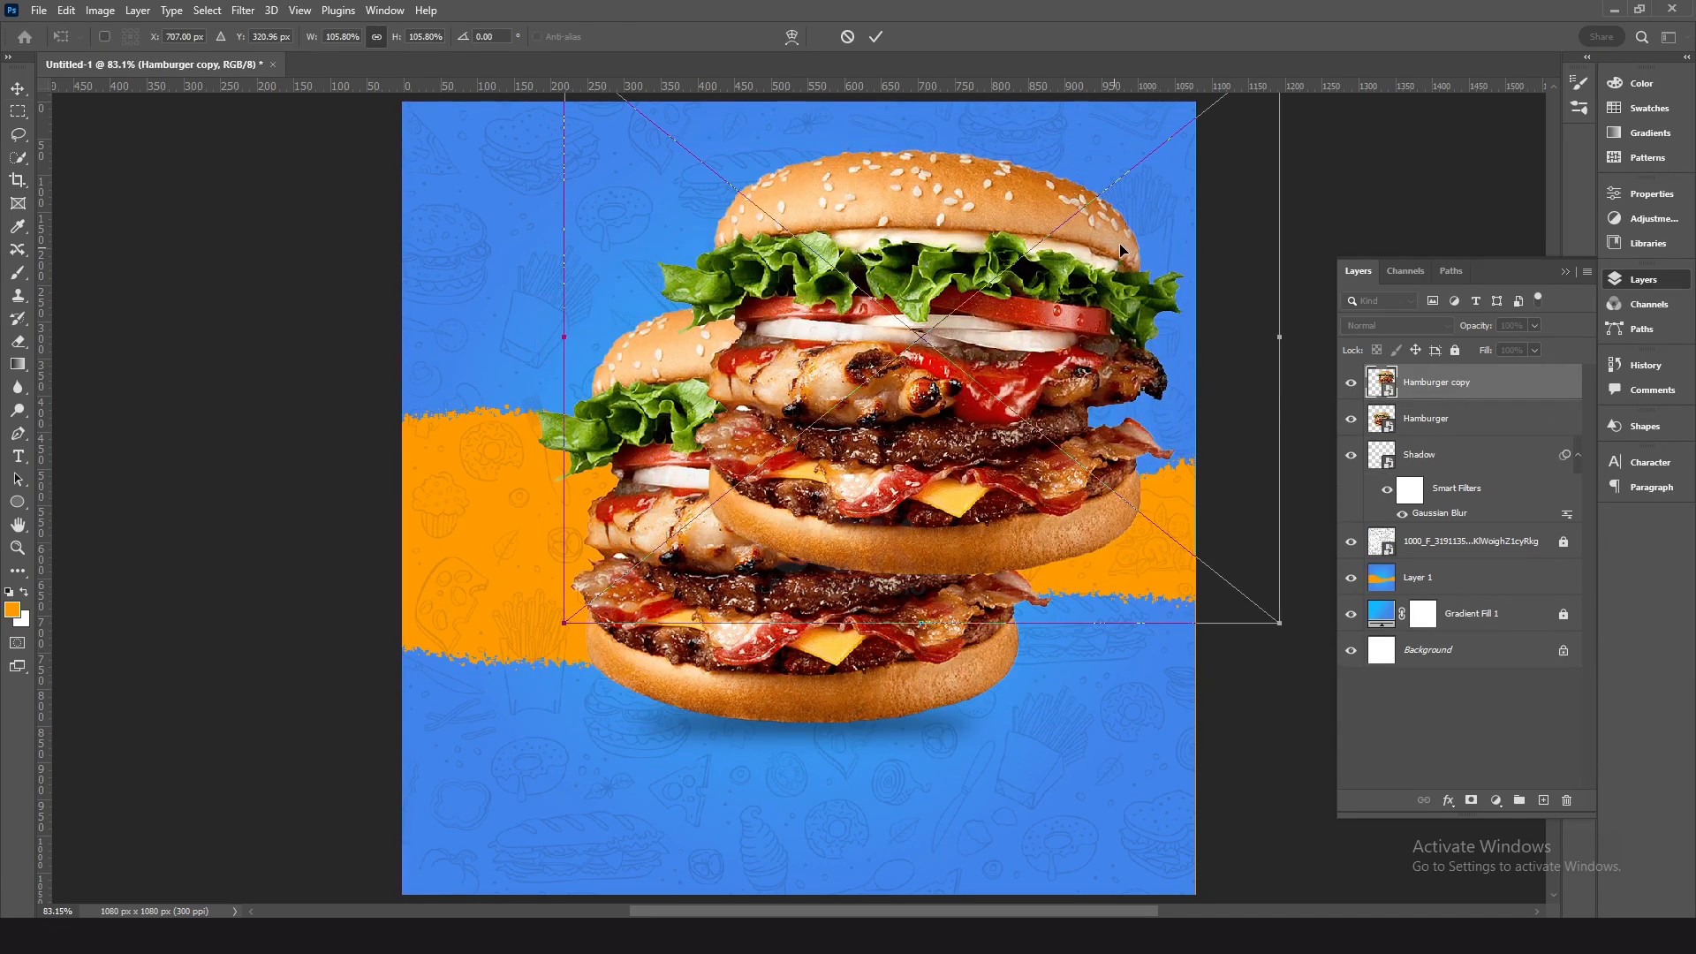
{"action": "left_click_drag", "start_coordinate": [1280, 622], "coordinate": [1136, 446]}
{"action": "left_click_drag", "start_coordinate": [1111, 547], "coordinate": [1155, 498]}
{"action": "left_click_drag", "start_coordinate": [986, 420], "coordinate": [1207, 278]}
{"action": "left_click_drag", "start_coordinate": [999, 379], "coordinate": [1064, 314]}
{"action": "left_click_drag", "start_coordinate": [1129, 238], "coordinate": [1165, 215]}
{"action": "key", "text": "Return"}
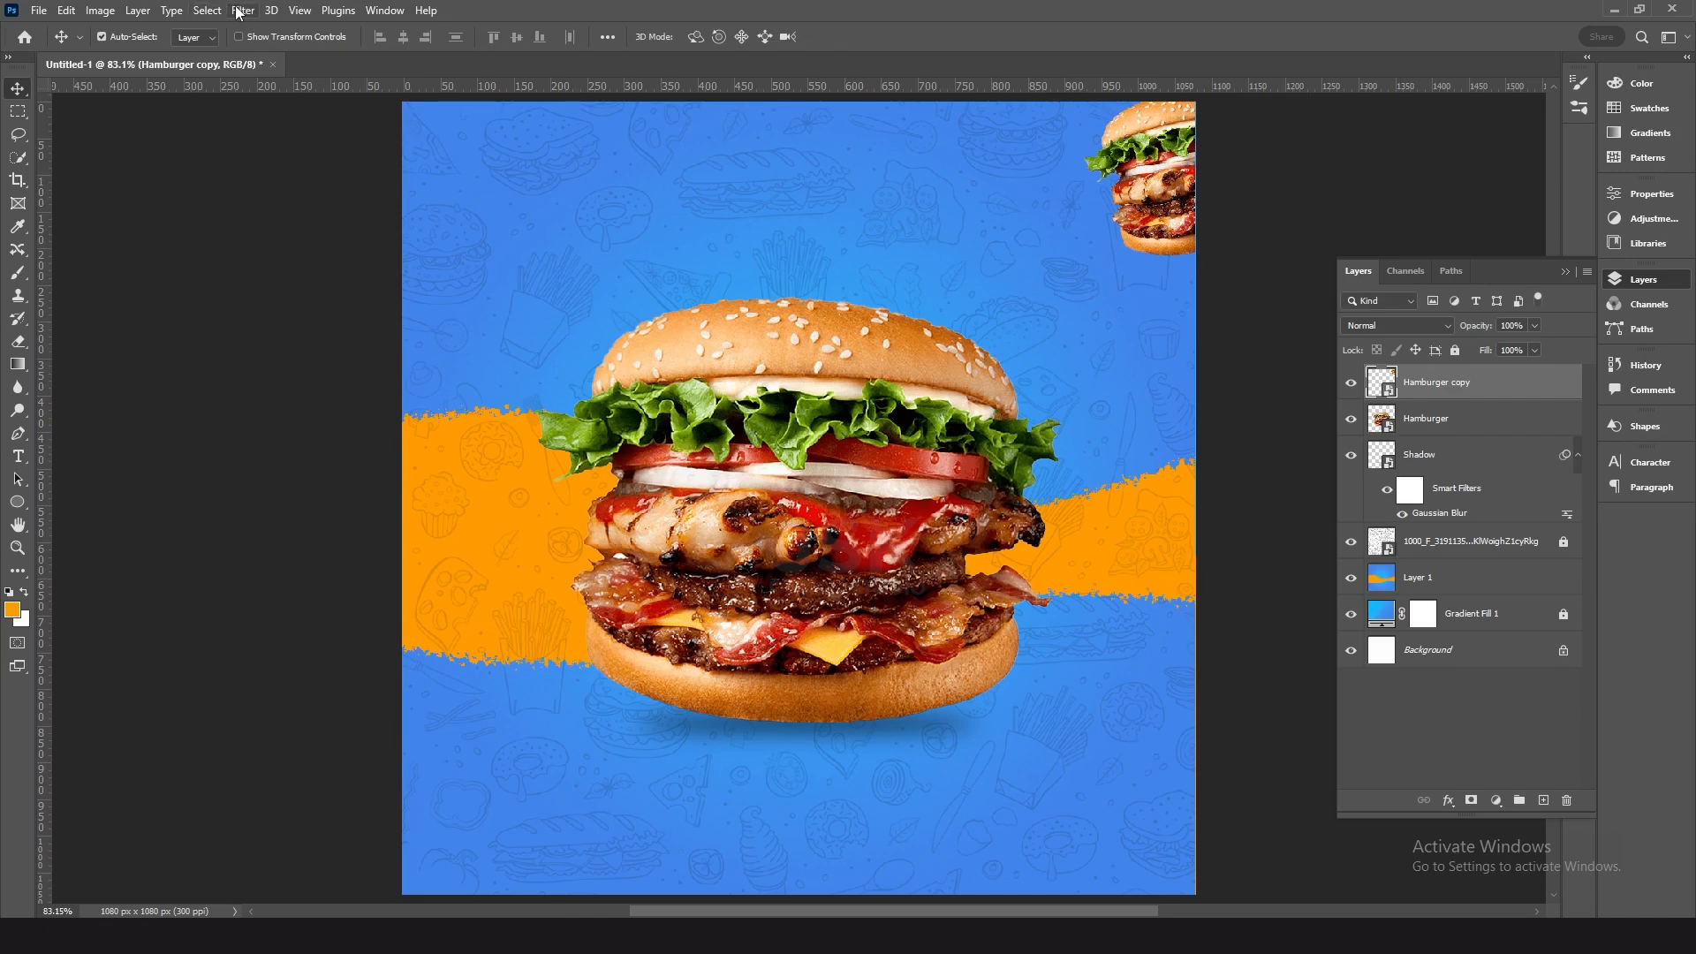
Step: Apply a Gaussian Blur with a radius of 5.0 pixels to the small hamburger copy
{"action": "left_click", "coordinate": [239, 13]}
{"action": "mouse_move", "coordinate": [442, 237]}
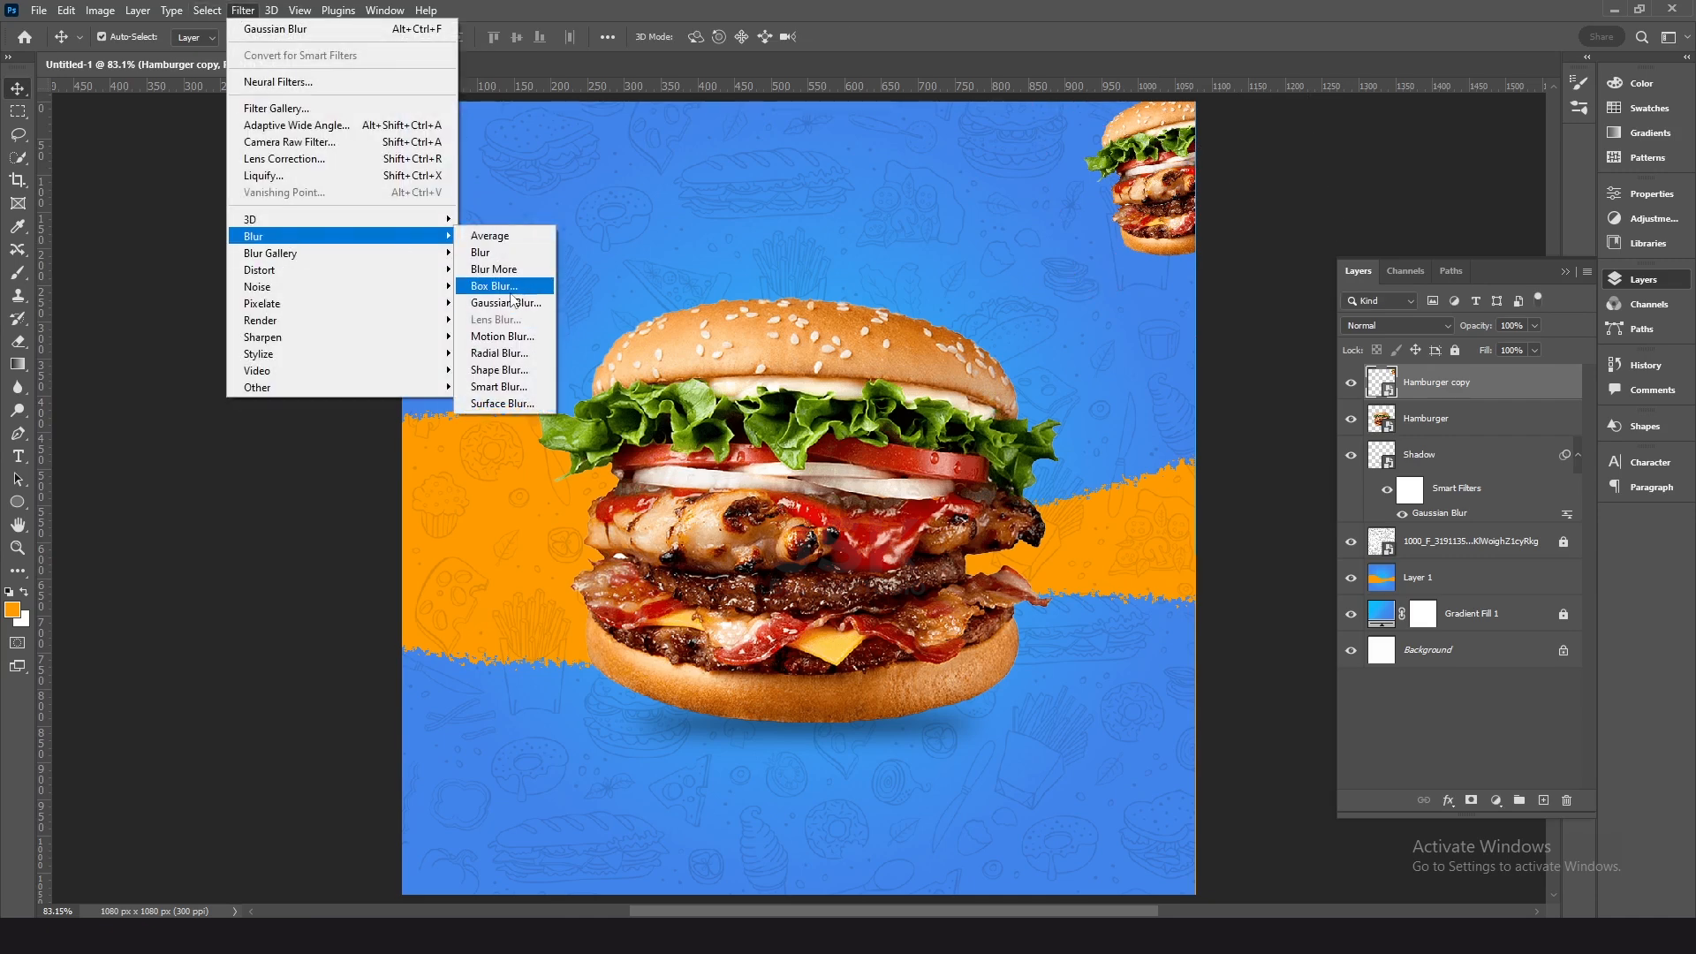
{"action": "left_click", "coordinate": [505, 302]}
{"action": "left_click_drag", "start_coordinate": [439, 507], "coordinate": [444, 512]}
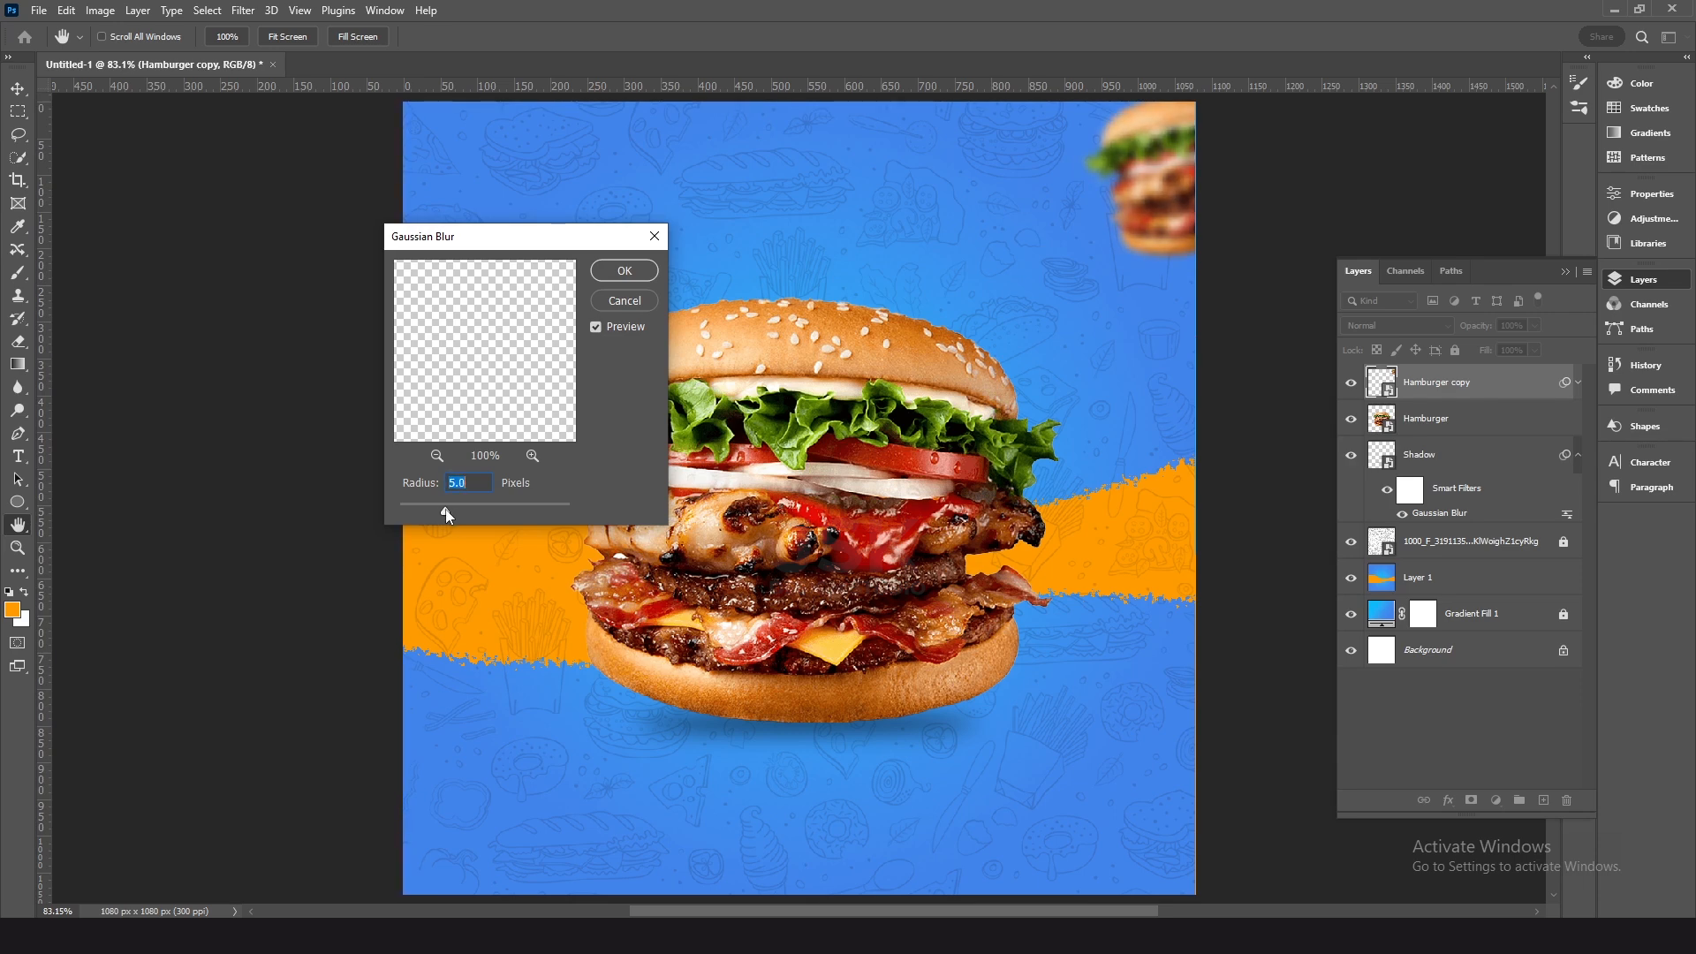
{"action": "left_click", "coordinate": [626, 267]}
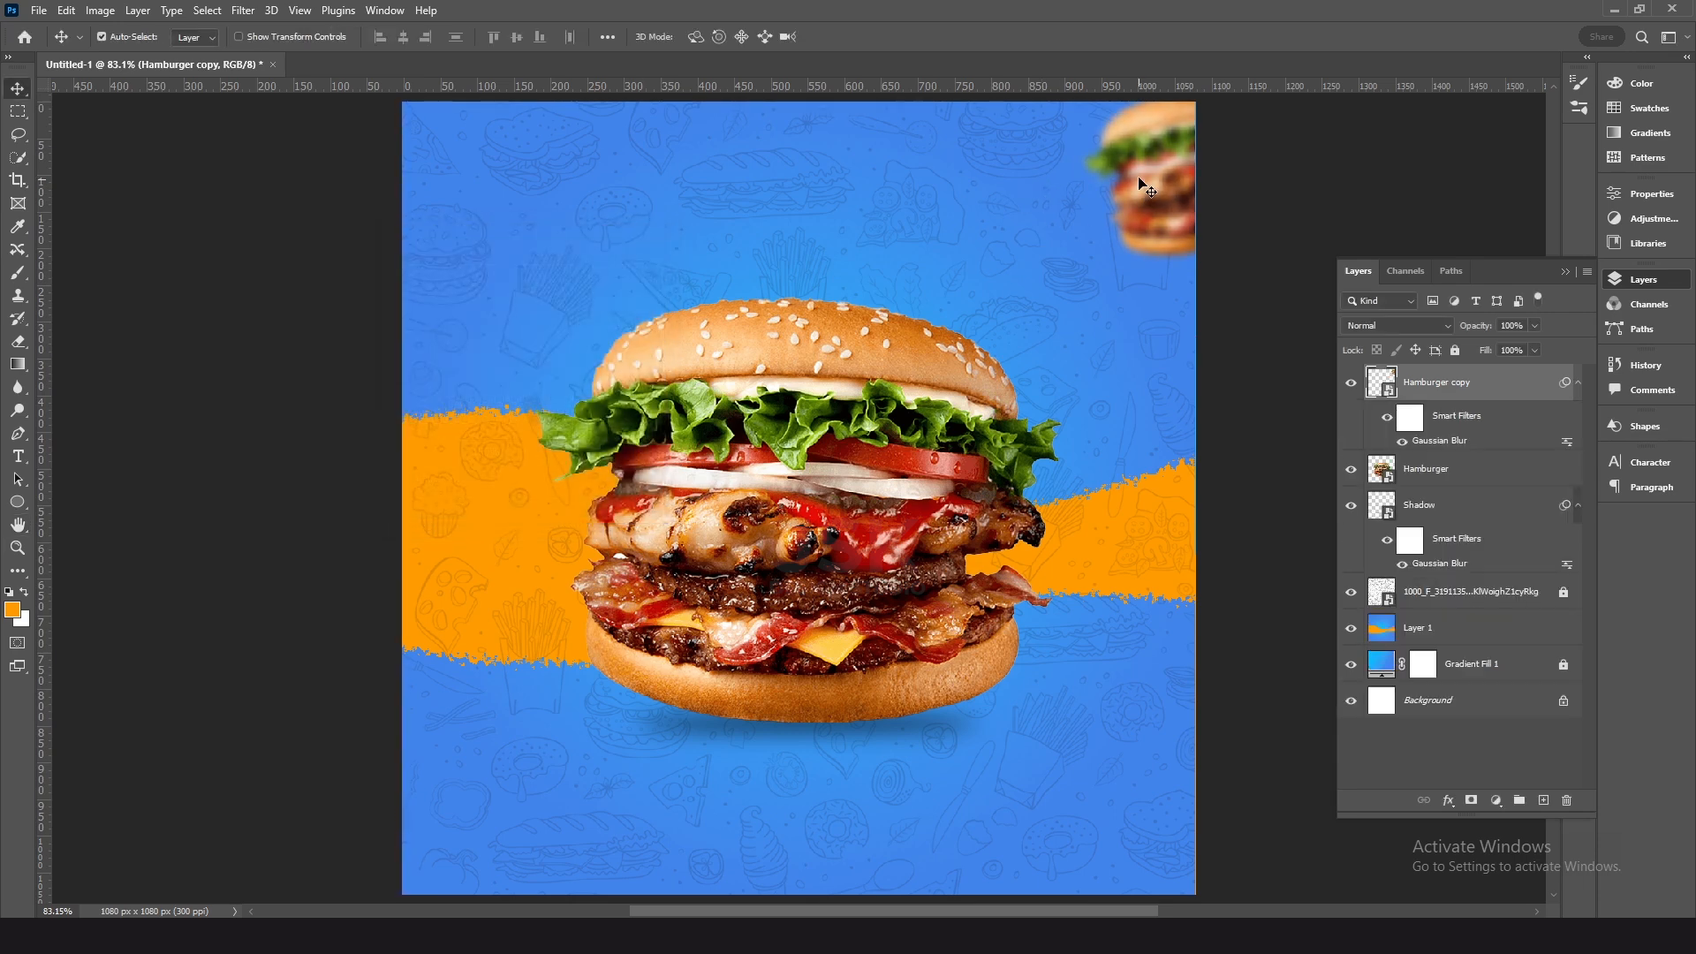
Step: Duplicate the blurred hamburger onto the orange wave at the canvas's left edge and rotate the copy slightly clockwise
{"action": "left_click_drag", "start_coordinate": [1160, 182], "coordinate": [379, 530]}
{"action": "key", "text": "ctrl+t"}
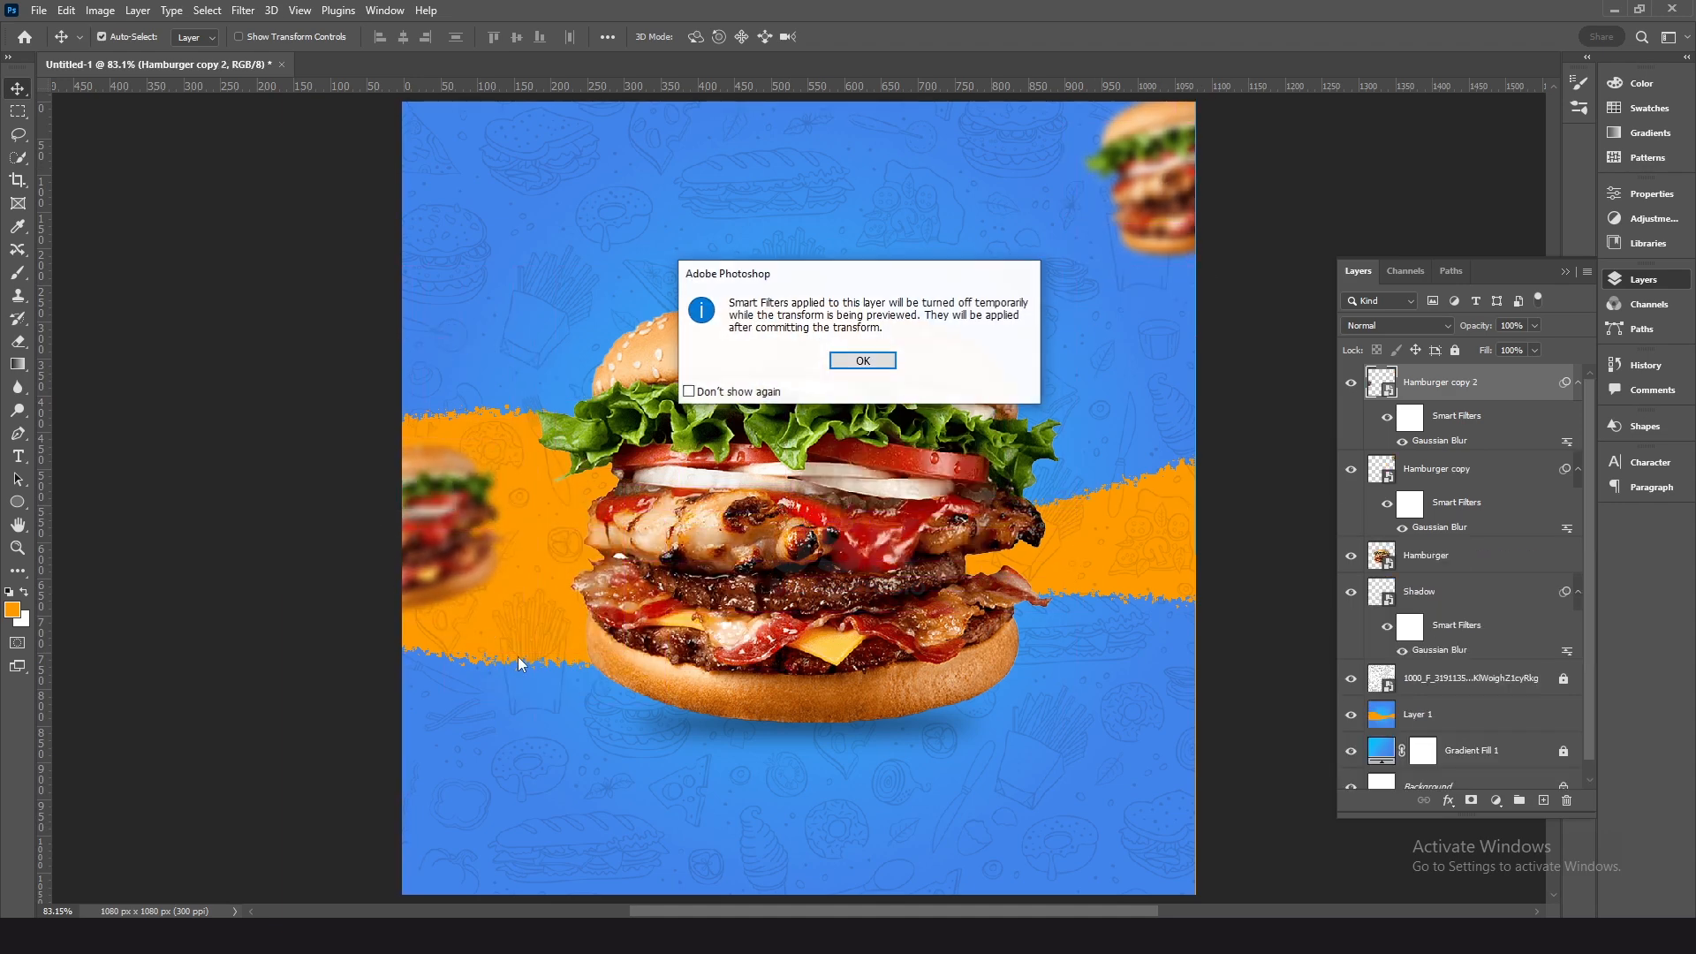
{"action": "left_click", "coordinate": [862, 361]}
{"action": "left_click_drag", "start_coordinate": [550, 662], "coordinate": [515, 697]}
{"action": "key", "text": "Return"}
Step: Duplicate the left blurred hamburger to the canvas's lower-right edge, tilt the copy and position it partly cut off
{"action": "left_click_drag", "start_coordinate": [444, 482], "coordinate": [1225, 758]}
{"action": "key", "text": "ctrl+t"}
{"action": "key", "text": "Return"}
{"action": "left_click_drag", "start_coordinate": [1276, 644], "coordinate": [1206, 738]}
{"action": "key", "text": "Return"}
{"action": "left_click_drag", "start_coordinate": [1246, 643], "coordinate": [1203, 625]}
{"action": "left_click", "coordinate": [304, 369]}
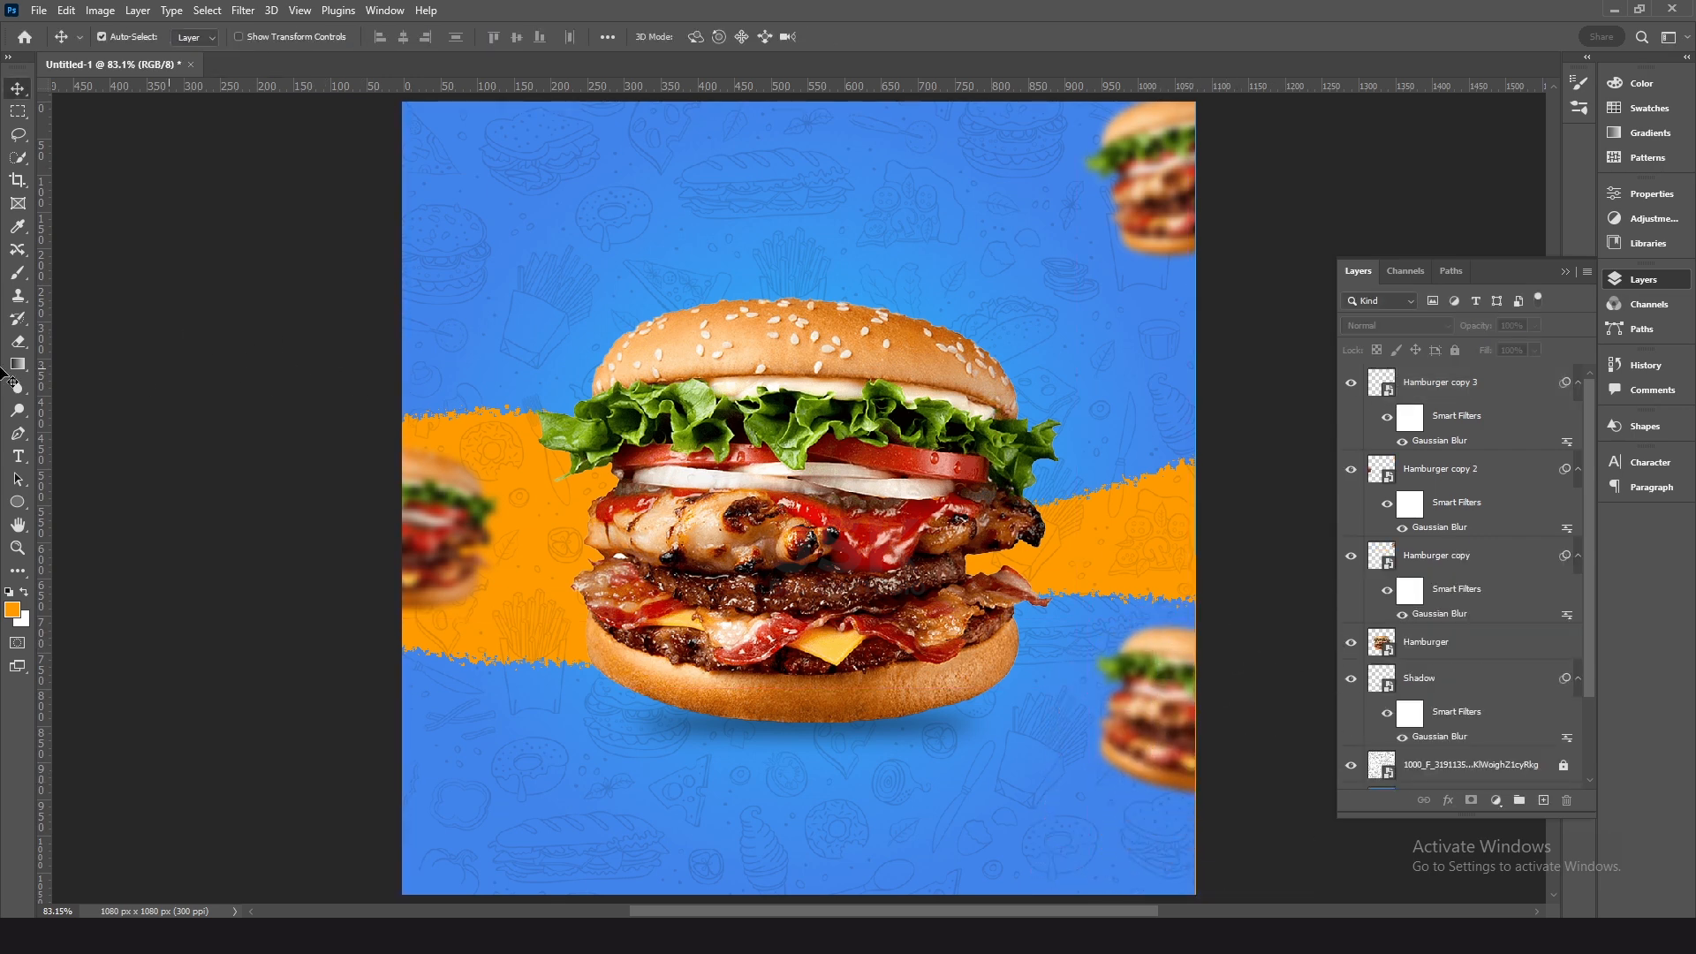
Step: Add the two-line text LOGO HERE at 9 pt above and left of the hamburger, and recolour it white
{"action": "key", "text": "t"}
{"action": "right_click", "coordinate": [14, 466]}
{"action": "left_click", "coordinate": [102, 455]}
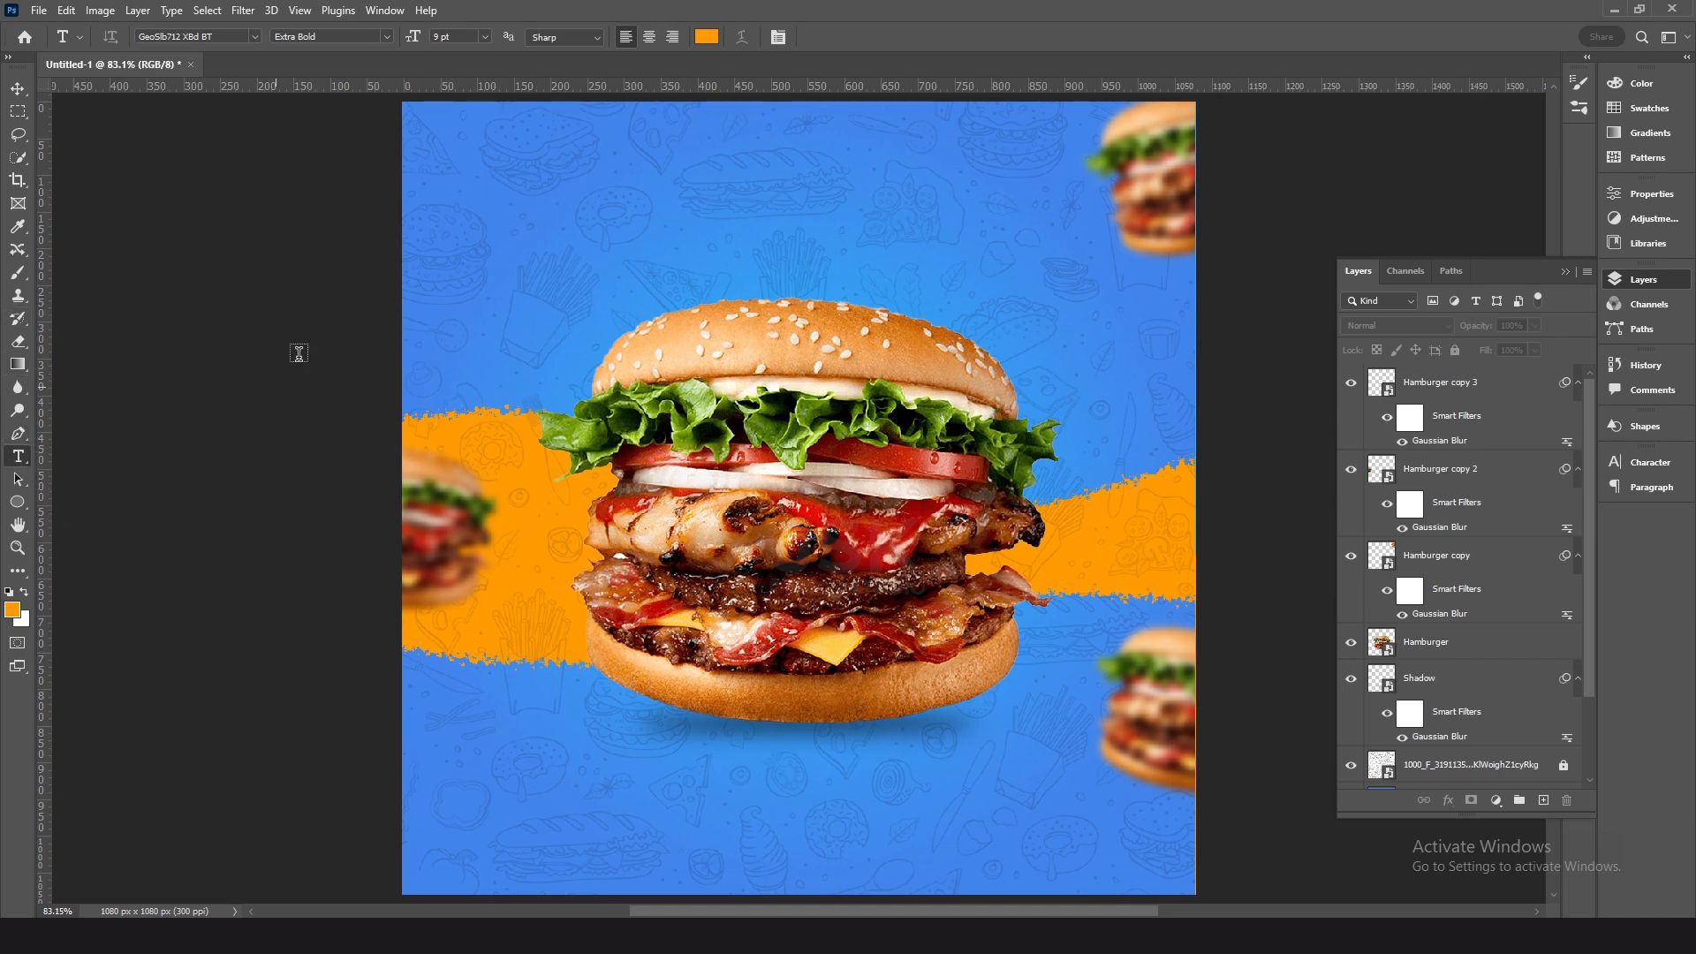
{"action": "left_click", "coordinate": [502, 257]}
{"action": "type", "text": "LOGO "}
{"action": "type", "text": "HERE"}
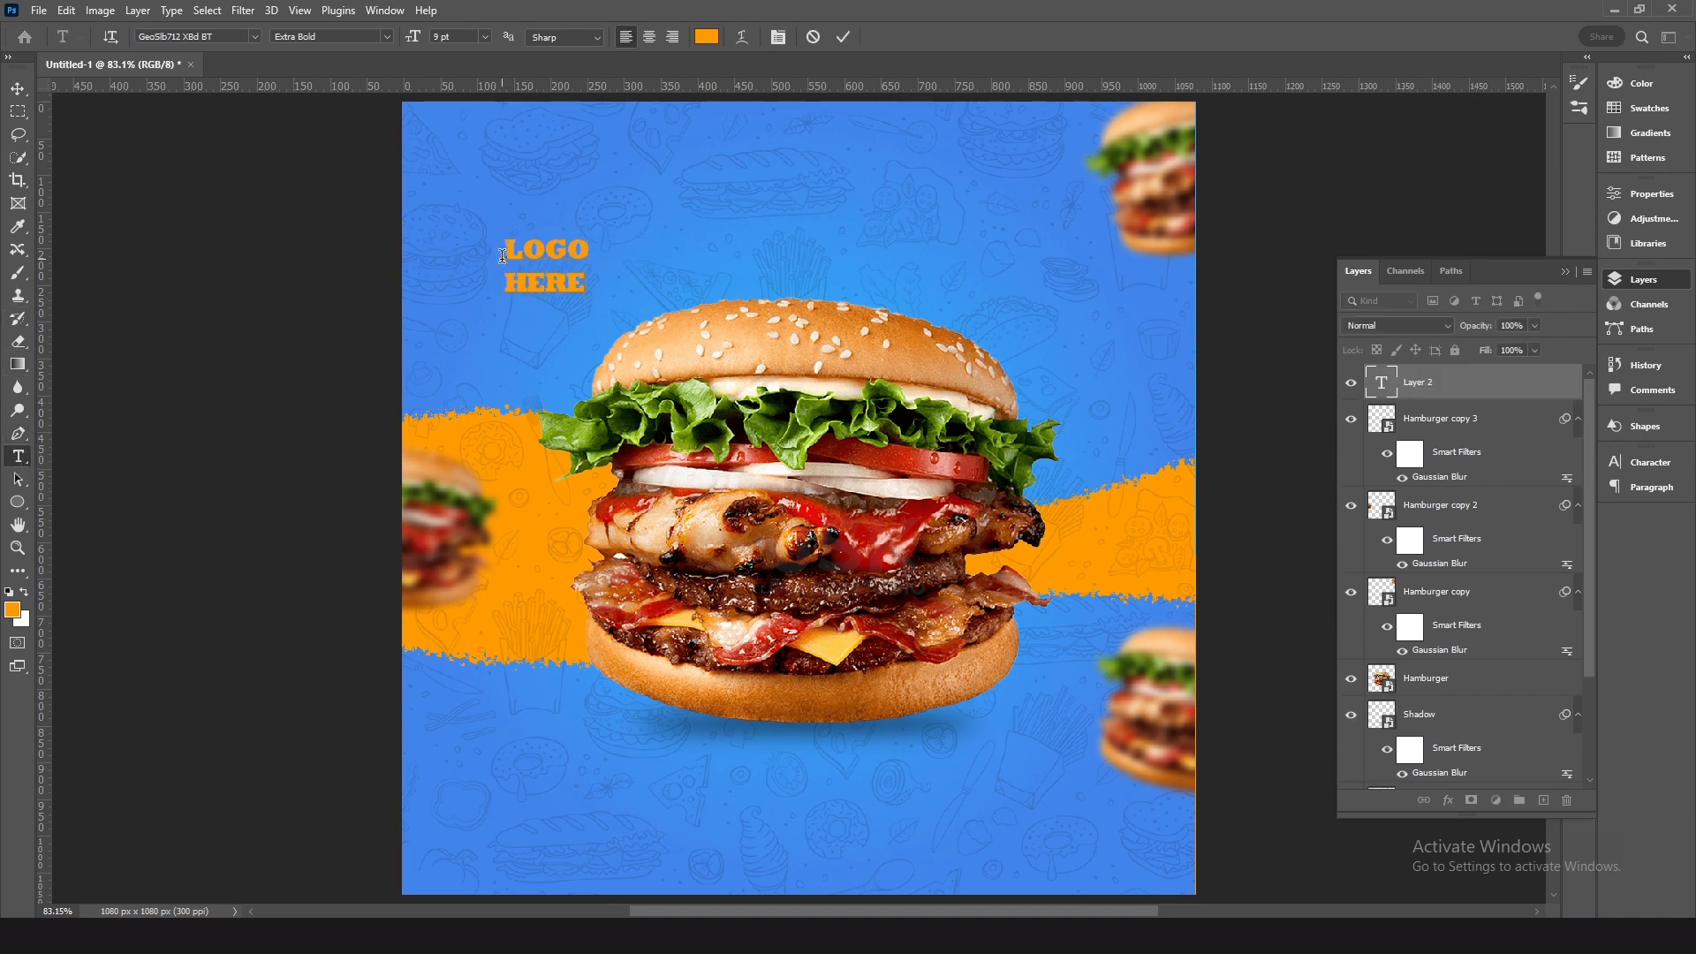
{"action": "key", "text": "ctrl+Return"}
{"action": "key", "text": "v"}
{"action": "key", "text": "alt+BackSpace"}
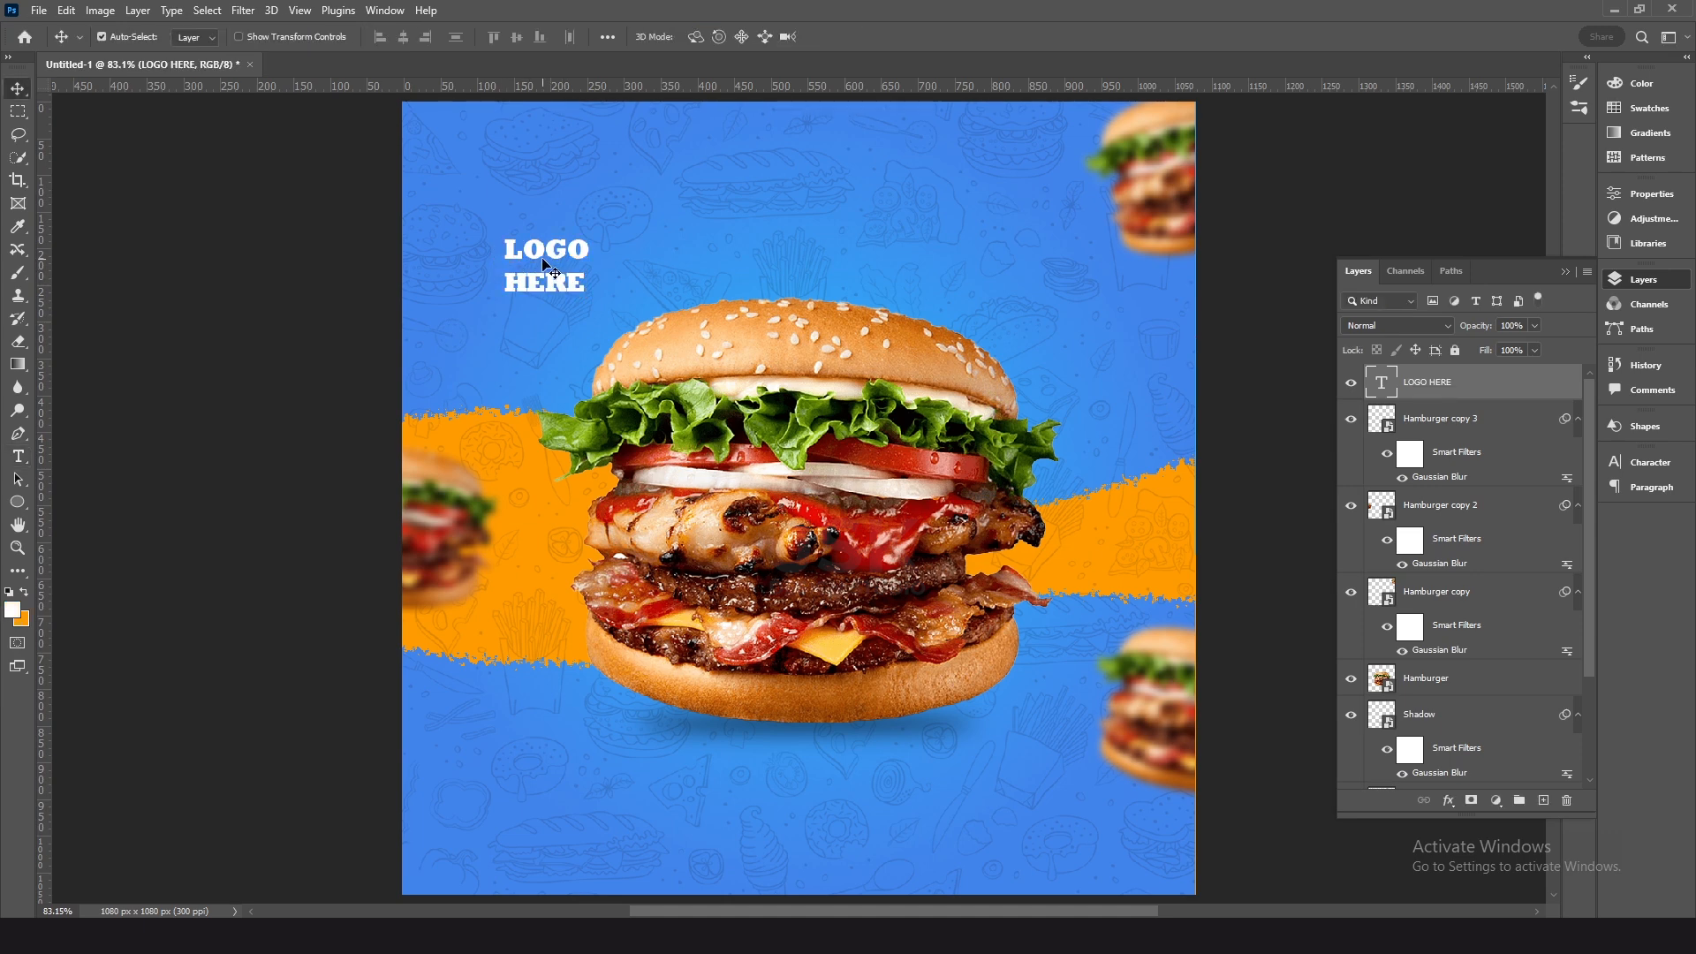
Step: Set the leading of the whole LOGO HERE text to 10 pt
{"action": "key", "text": "t"}
{"action": "left_click", "coordinate": [544, 254]}
{"action": "key", "text": "ctrl+a"}
{"action": "key", "text": "ctrl+t"}
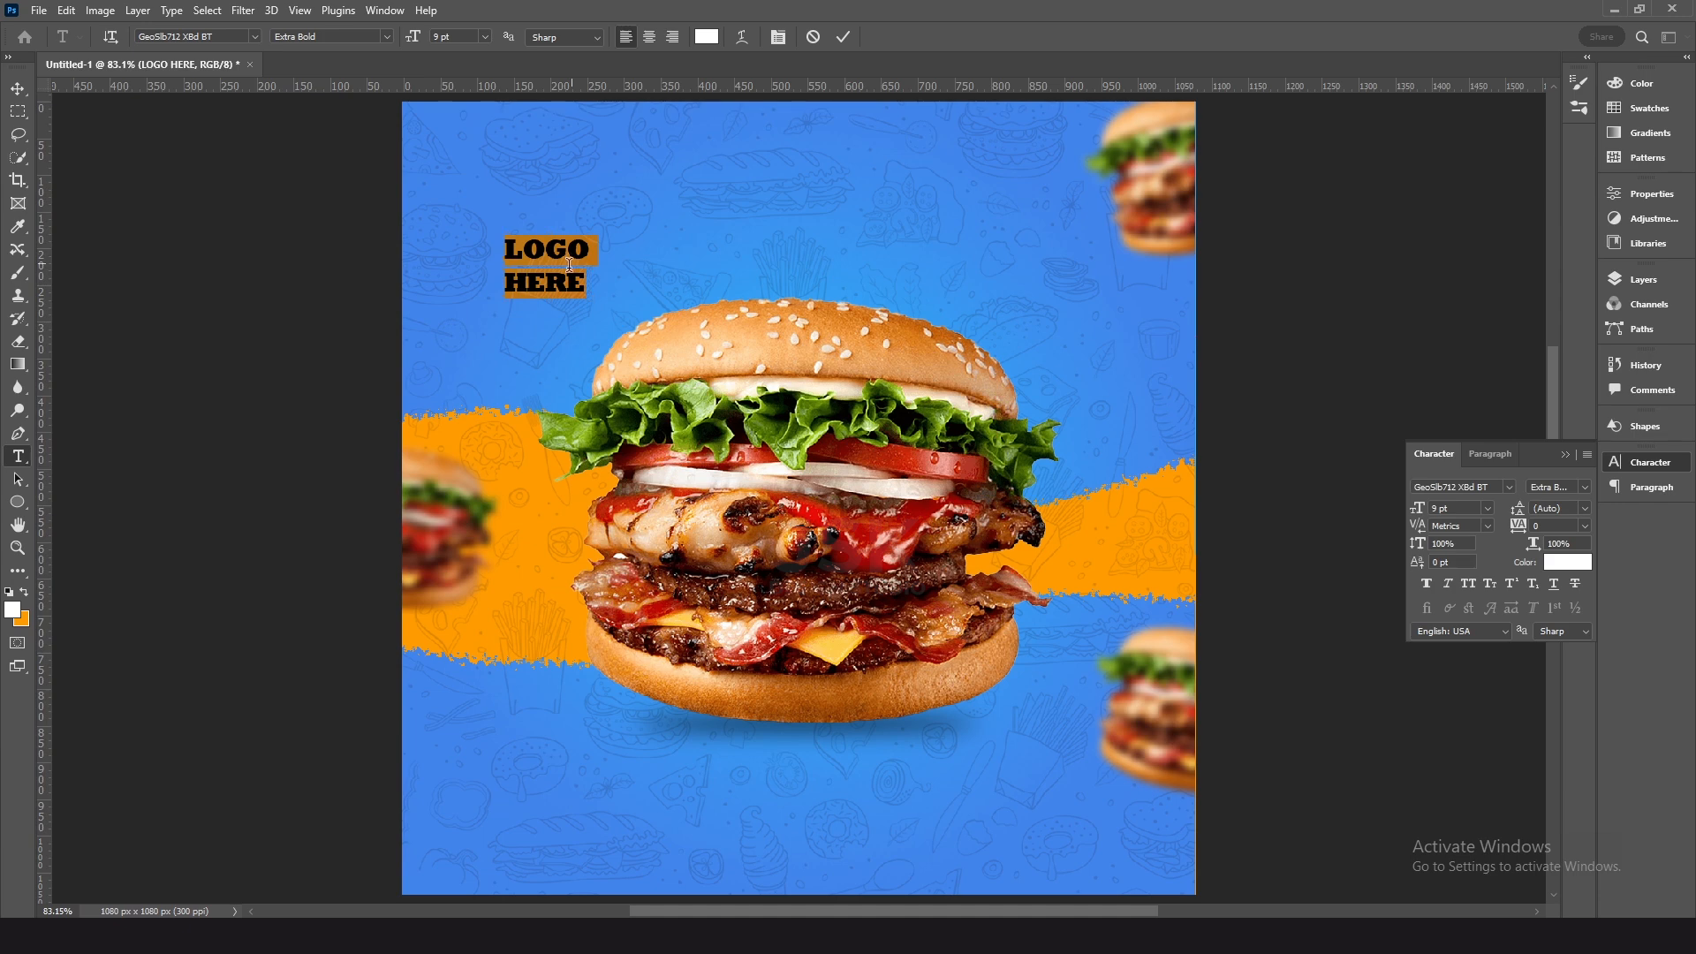
{"action": "left_click", "coordinate": [1585, 509]}
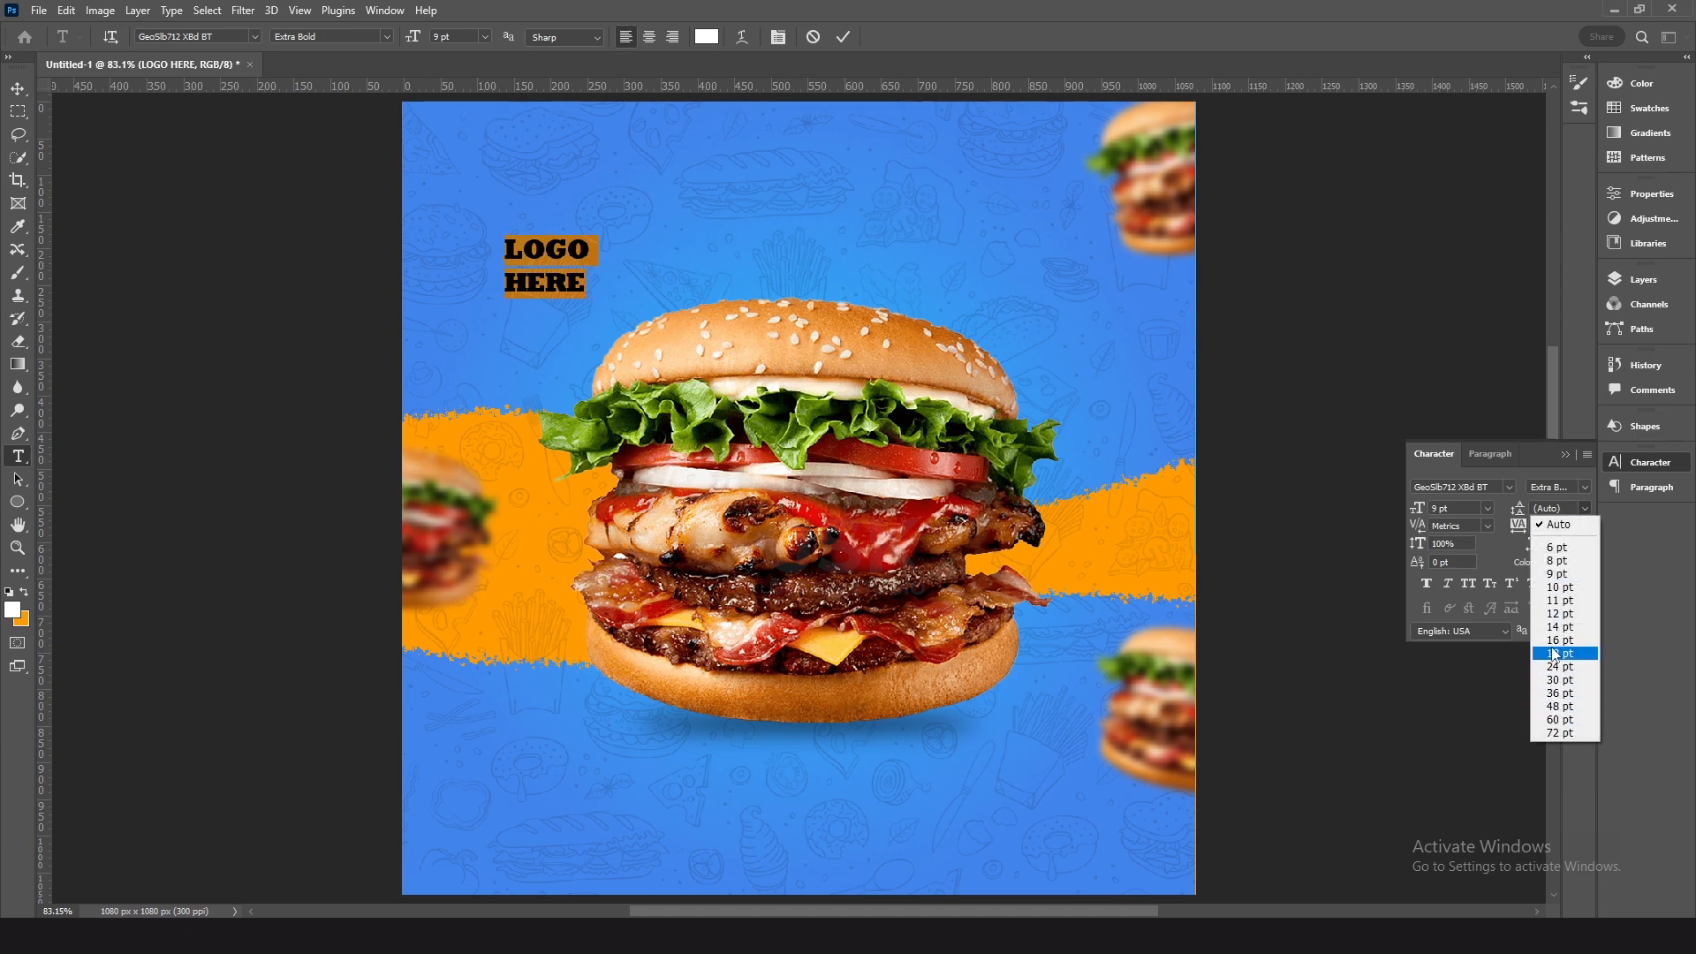
{"action": "left_click", "coordinate": [1553, 653]}
{"action": "left_click", "coordinate": [1586, 509]}
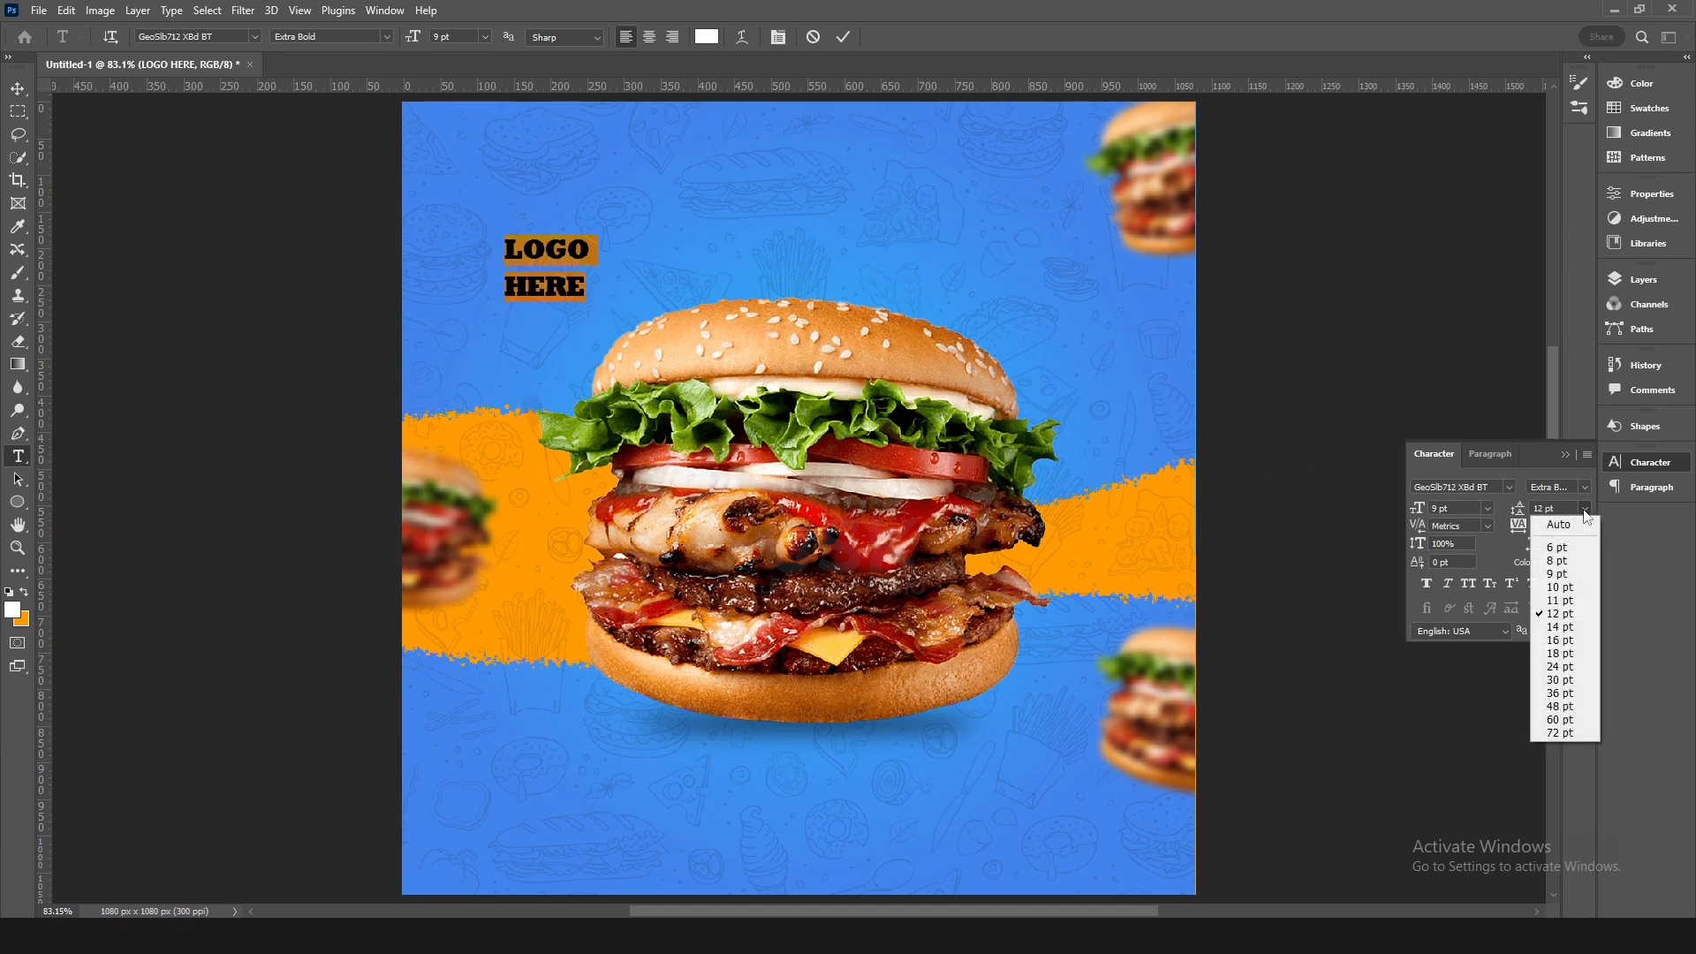
{"action": "left_click", "coordinate": [1566, 587]}
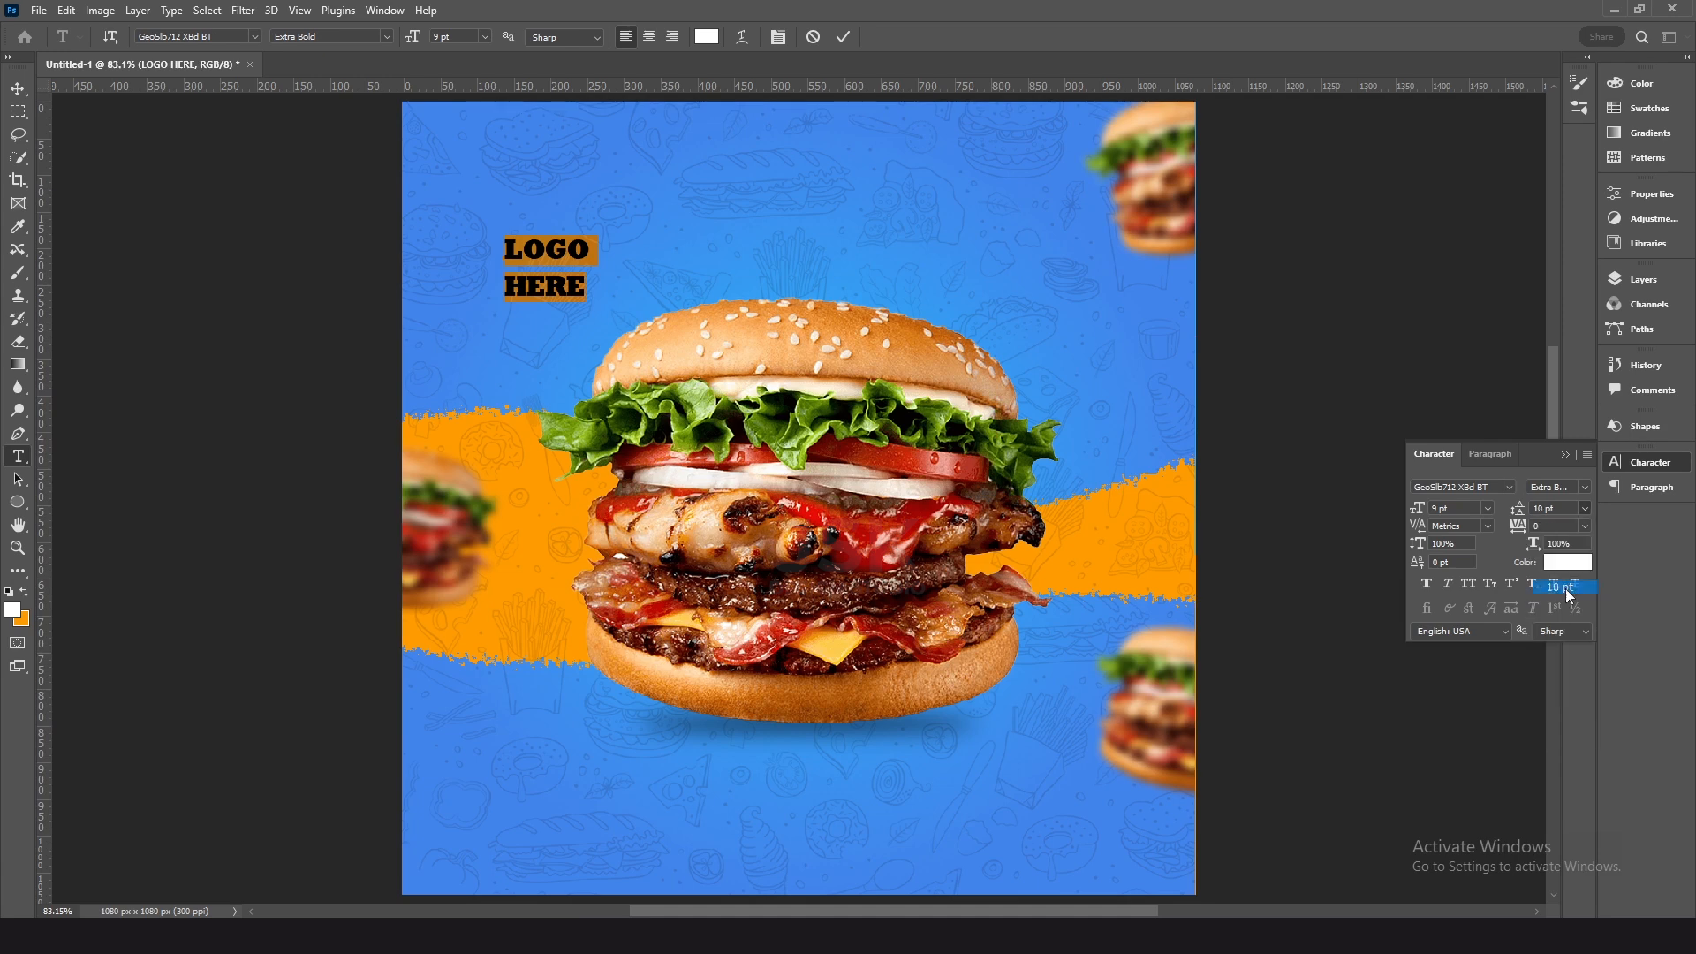
Step: Move the LOGO HERE text to the canvas's upper-left corner and place a duplicate of it above the hamburger
{"action": "left_click", "coordinate": [18, 88]}
{"action": "left_click_drag", "start_coordinate": [530, 259], "coordinate": [751, 236]}
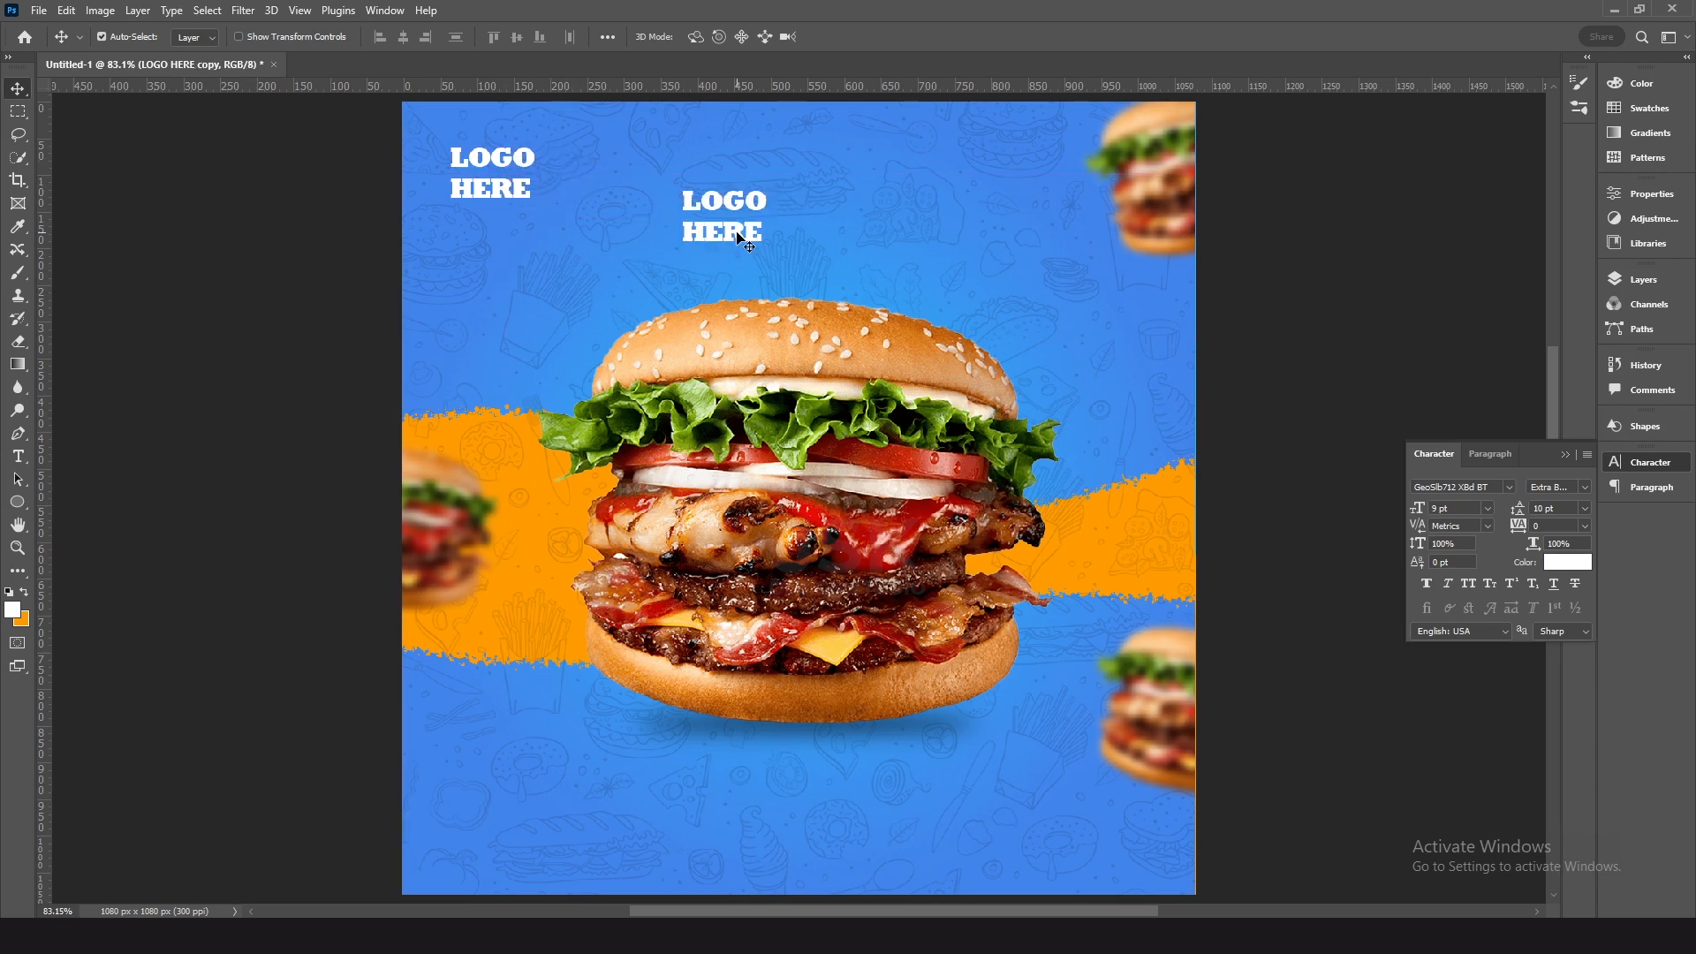
Step: Replace all the text in the duplicate above the hamburger with BURGER
{"action": "key", "text": "t"}
{"action": "left_click", "coordinate": [736, 229]}
{"action": "key", "text": "ctrl+a"}
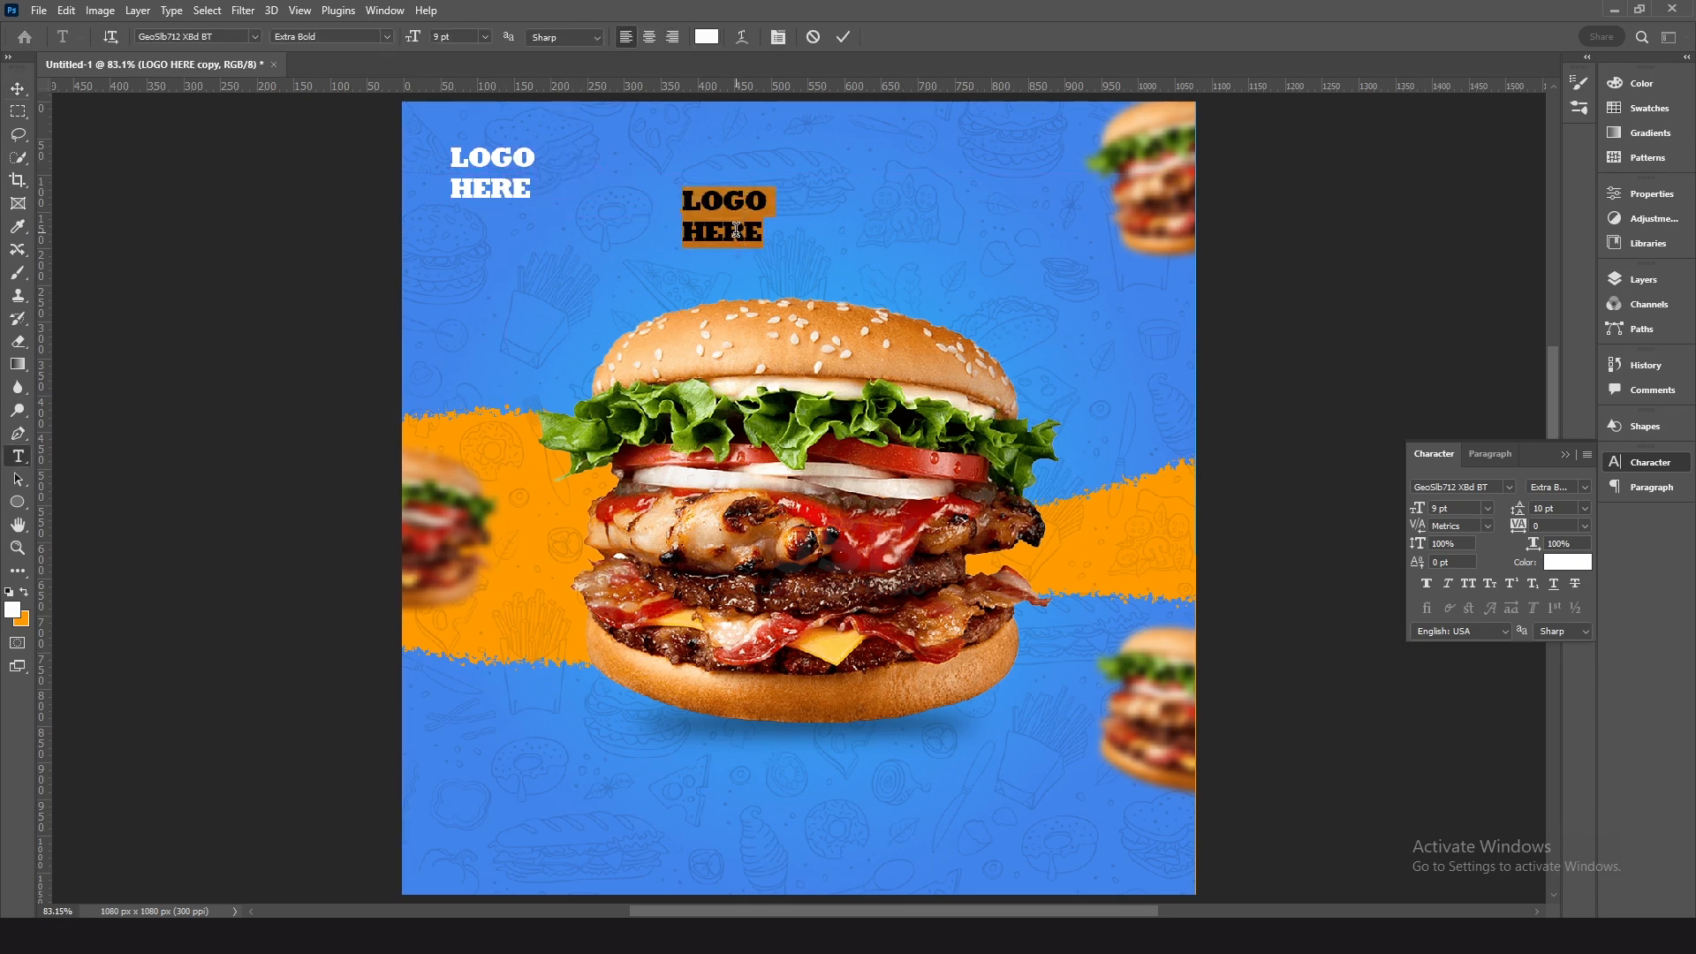
{"action": "type", "text": "BURGER"}
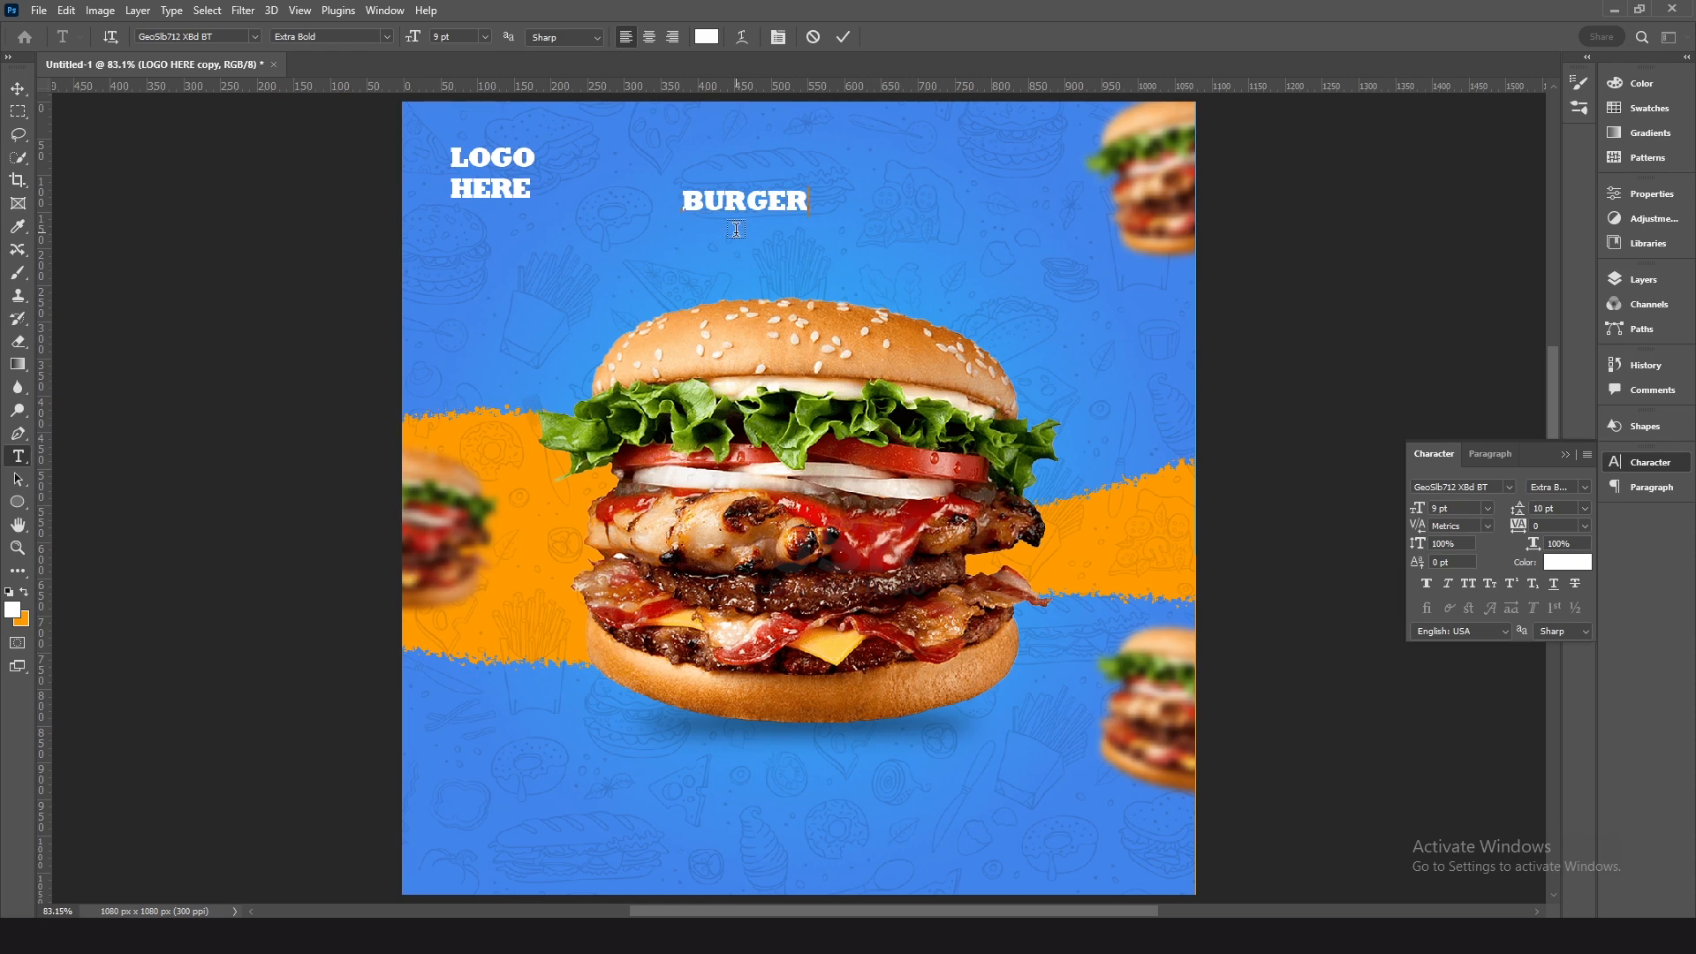
Step: Enlarge the BURGER text above the hamburger to about 26.79 pt and place a duplicate of it directly above
{"action": "key", "text": "ctrl+Return"}
{"action": "key", "text": "v"}
{"action": "key", "text": "ctrl+t"}
{"action": "left_click_drag", "start_coordinate": [811, 188], "coordinate": [882, 186]}
{"action": "key", "text": "Return"}
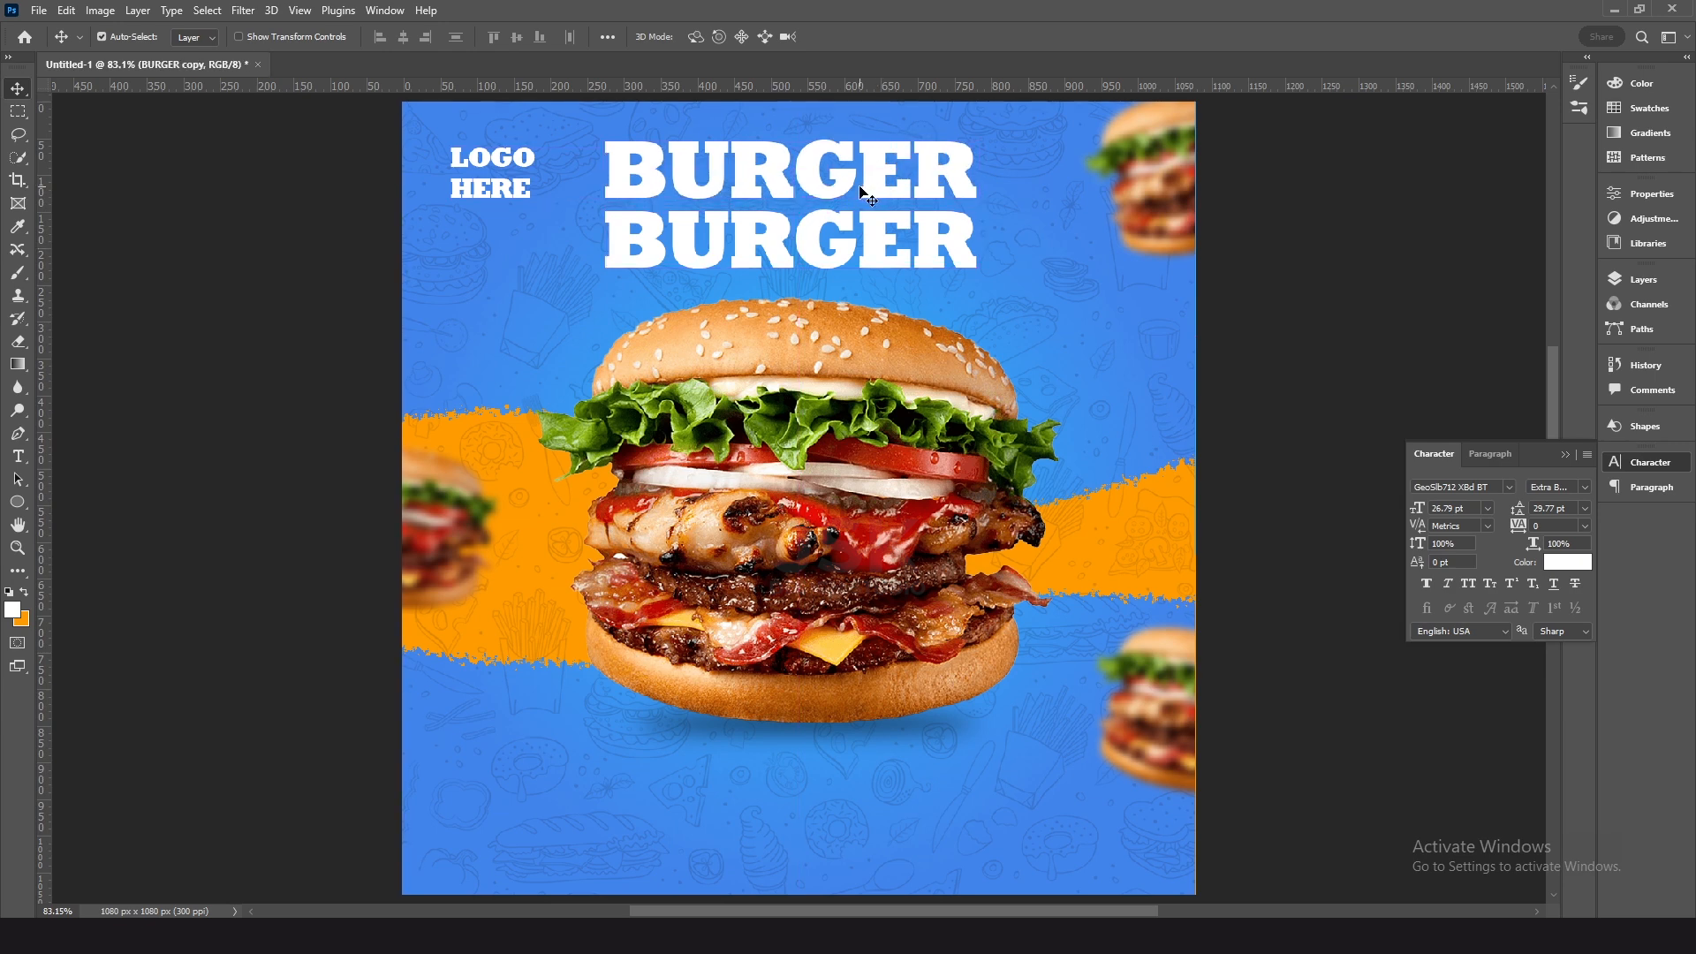
Step: Replace the upper BURGER duplicate's text with Delicious and set its font to Dancing Script OT Regular
{"action": "double_click", "coordinate": [859, 180]}
{"action": "type", "text": "Delicious"}
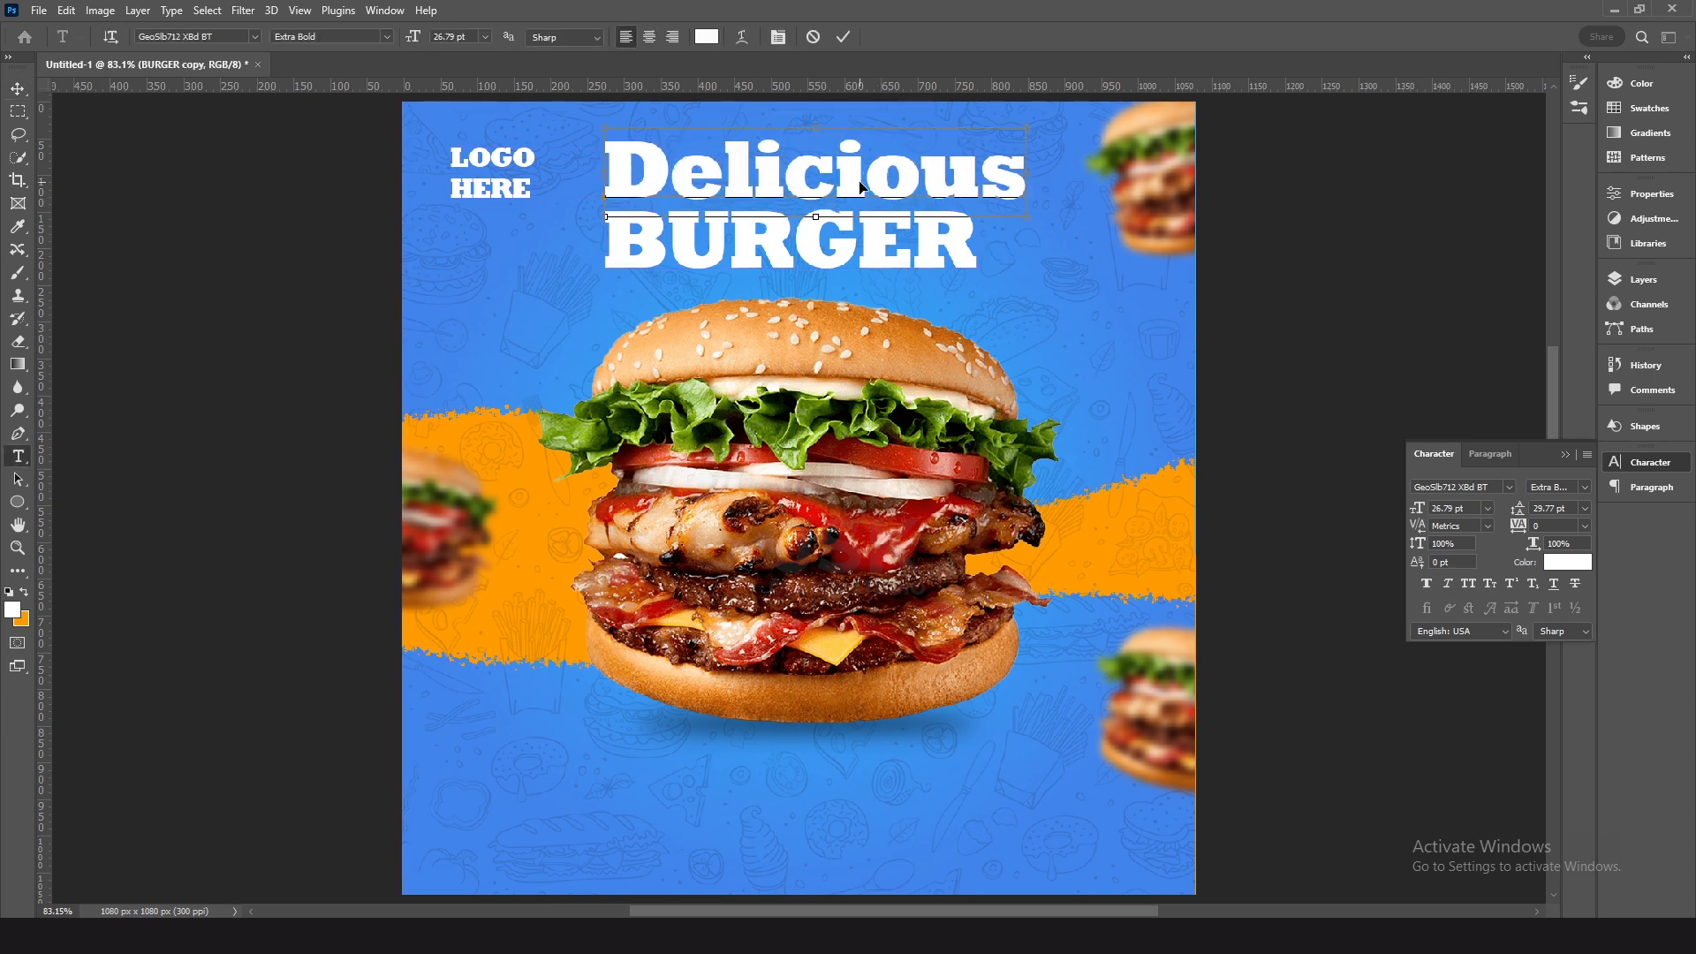
{"action": "key", "text": "ctrl+a"}
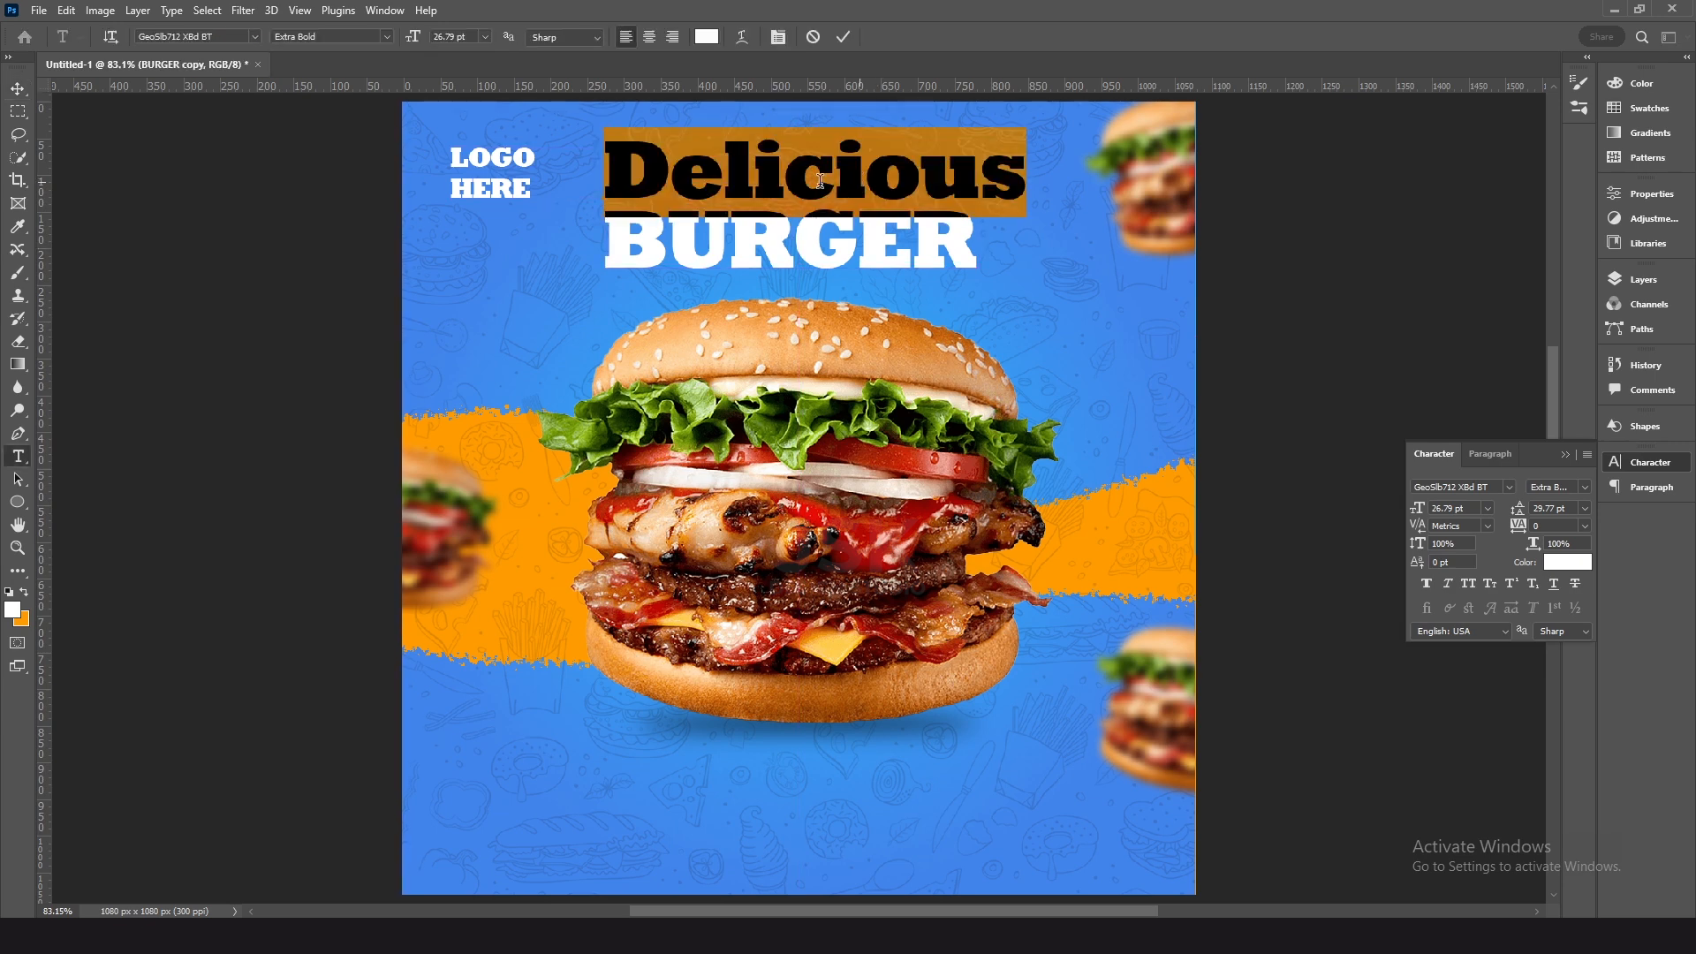
{"action": "left_click", "coordinate": [206, 39]}
{"action": "type", "text": "dancing"}
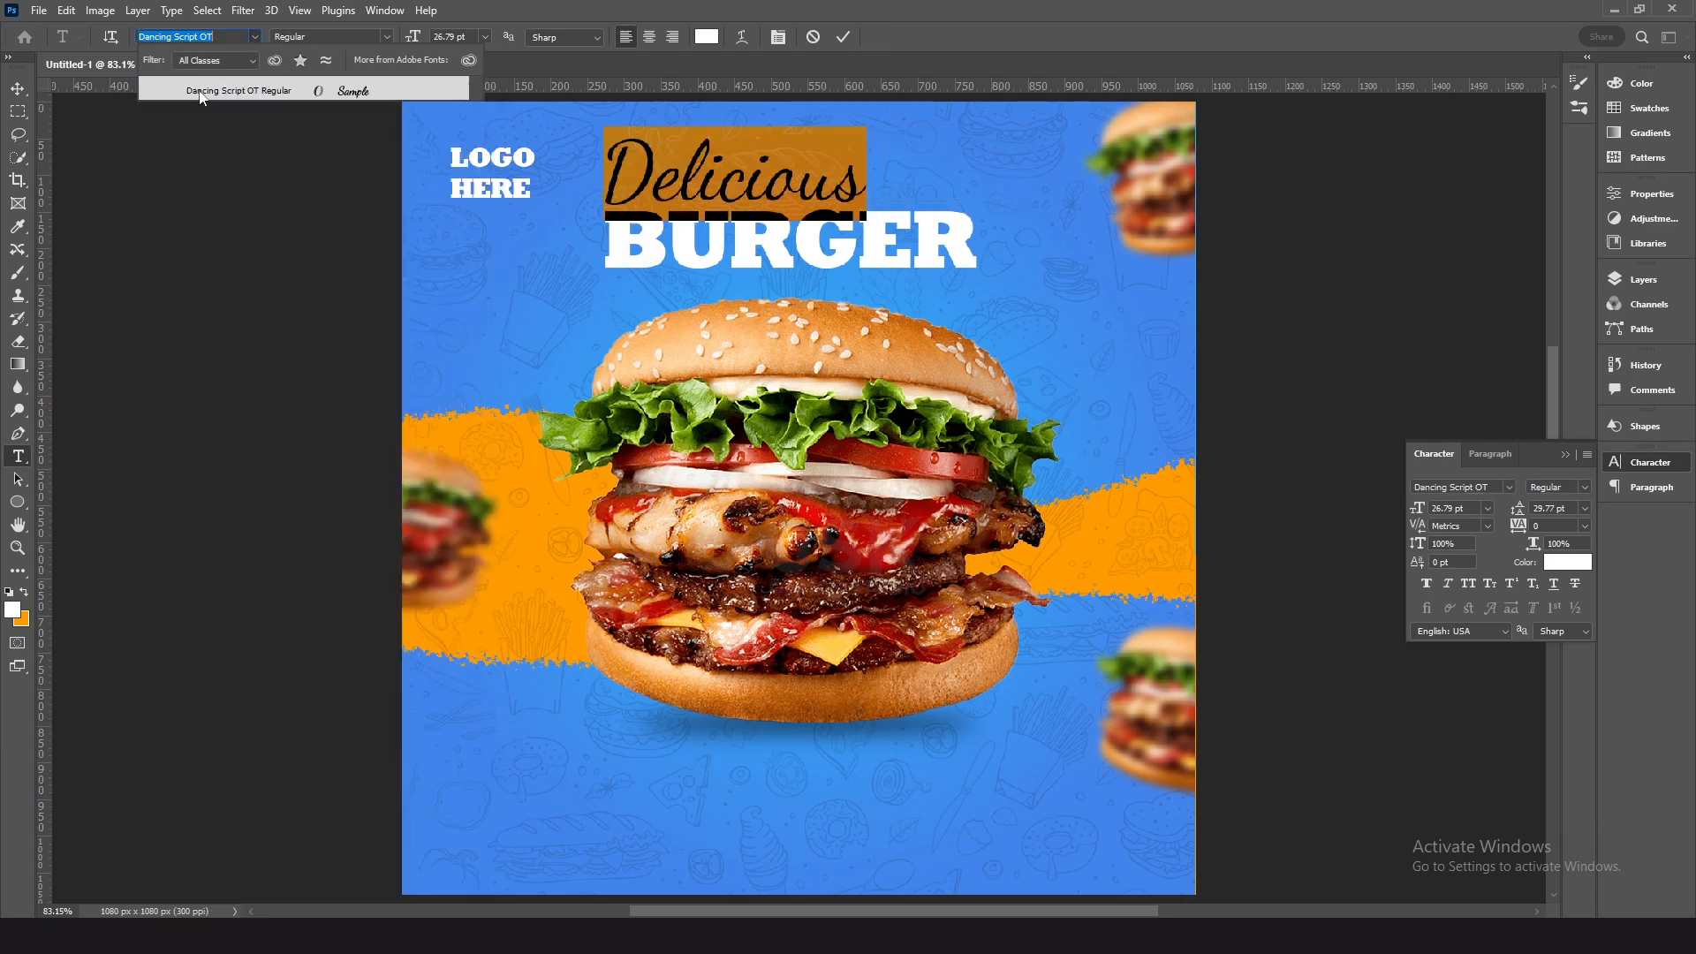
{"action": "left_click", "coordinate": [239, 91]}
{"action": "left_click", "coordinate": [14, 91]}
Step: Scale the Delicious text down to about 16.84 pt and nudge it down towards the BURGER title
{"action": "key", "text": "ctrl+t"}
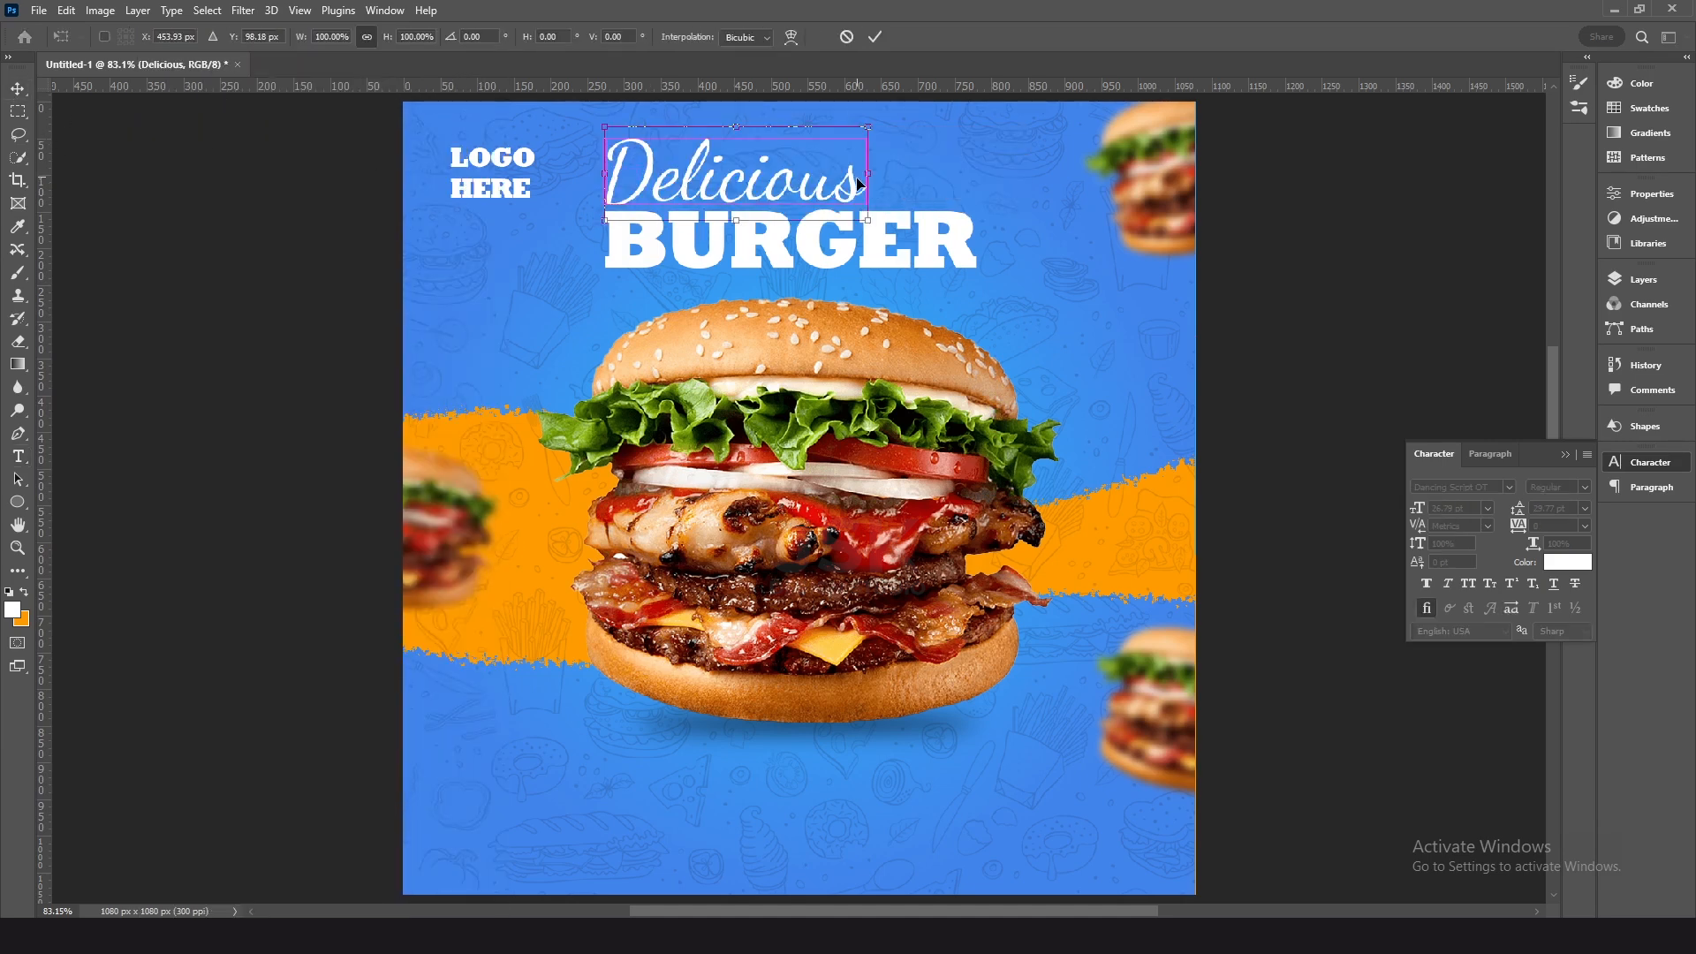
{"action": "left_click_drag", "start_coordinate": [868, 174], "coordinate": [768, 177]}
{"action": "key", "text": "Return"}
{"action": "key", "text": "Down"}
{"action": "key", "text": "Down"}
{"action": "key", "text": "Down"}
{"action": "key", "text": "Down"}
{"action": "key", "text": "Down"}
{"action": "key", "text": "Down"}
{"action": "key", "text": "Down"}
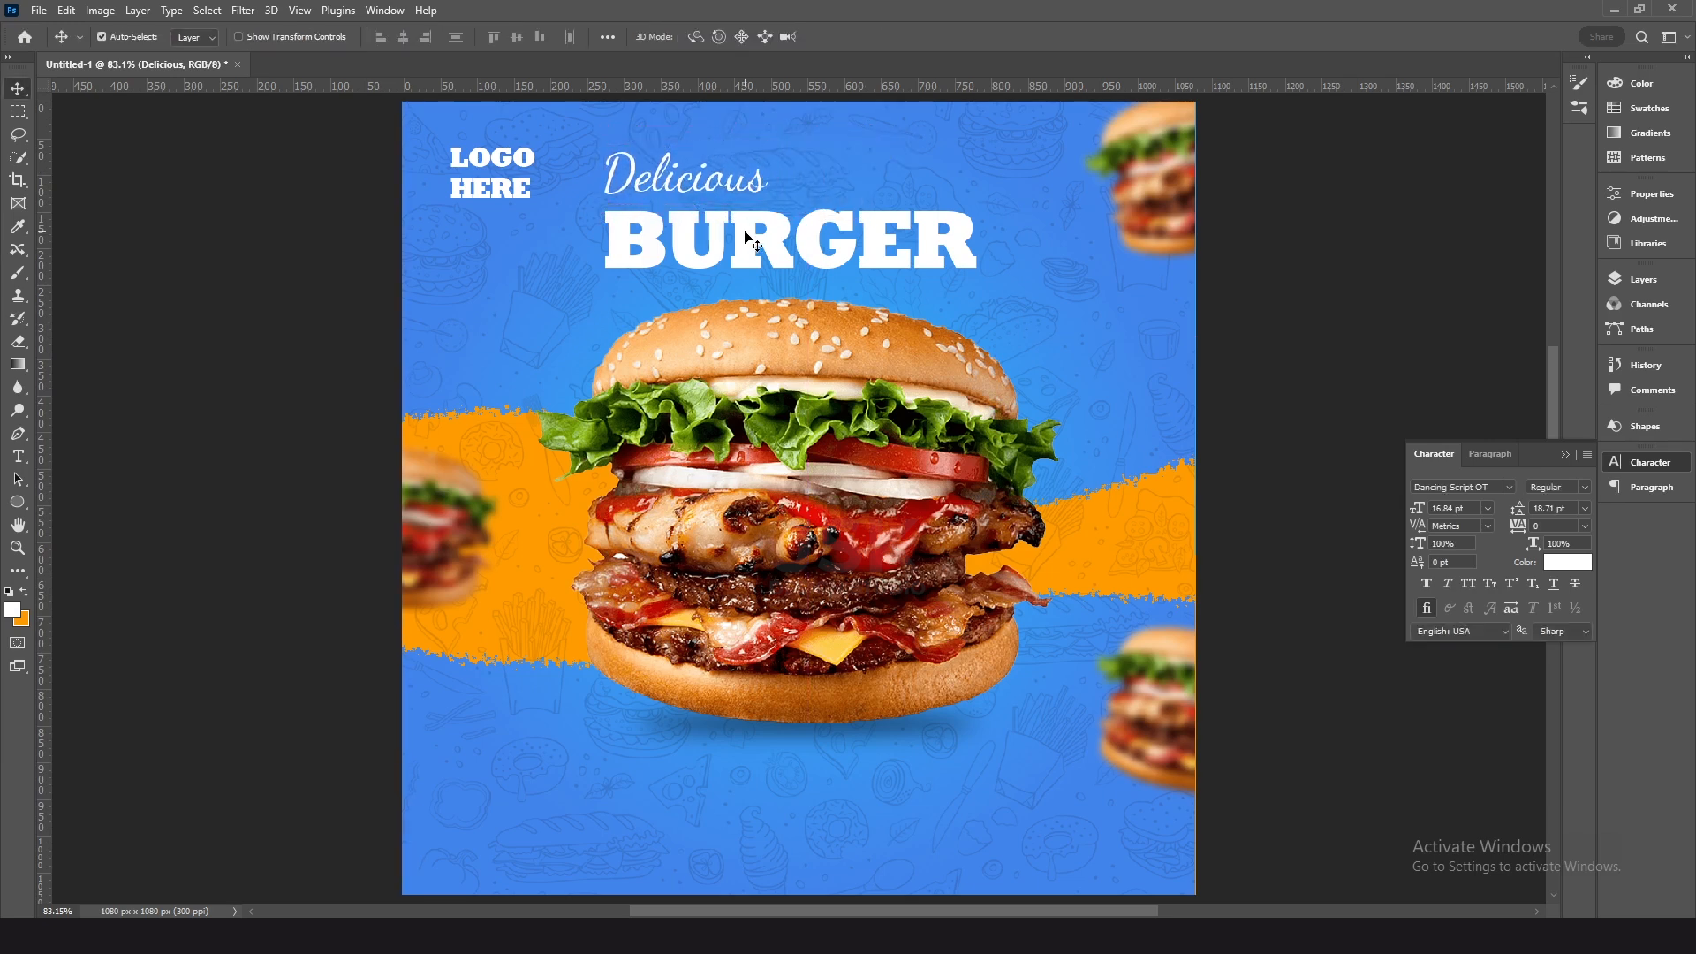
Step: Recolour the BURGER title with the orange foreground colour
{"action": "left_click", "coordinate": [742, 256]}
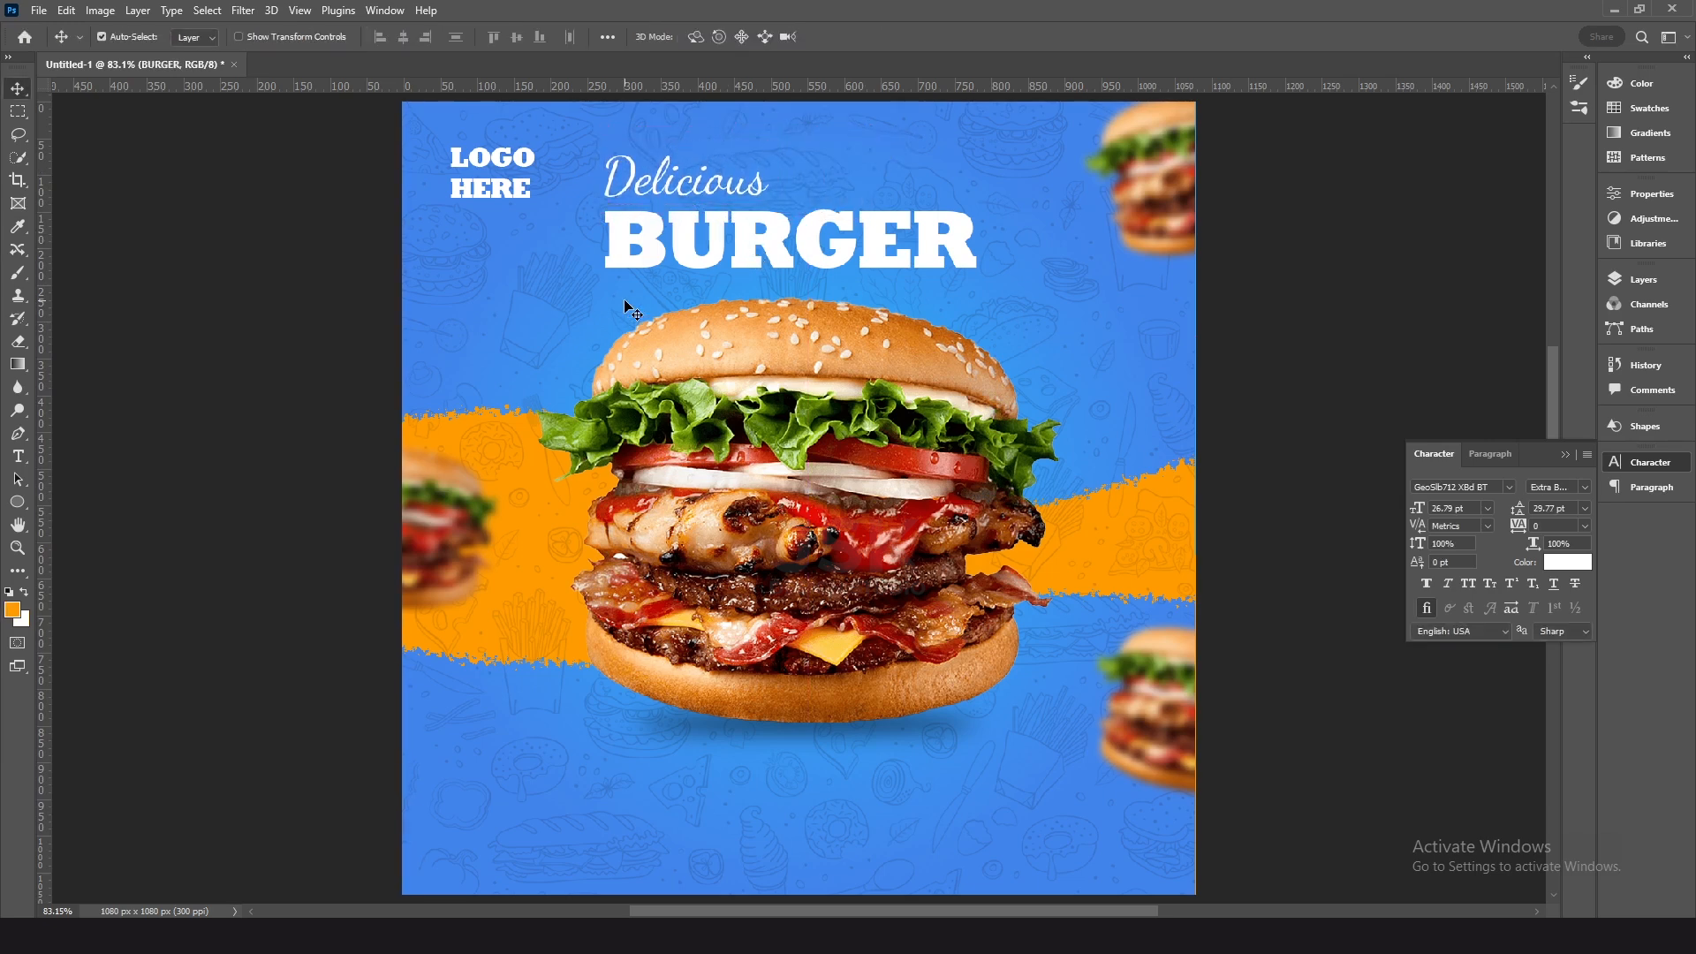
{"action": "key", "text": "alt+BackSpace"}
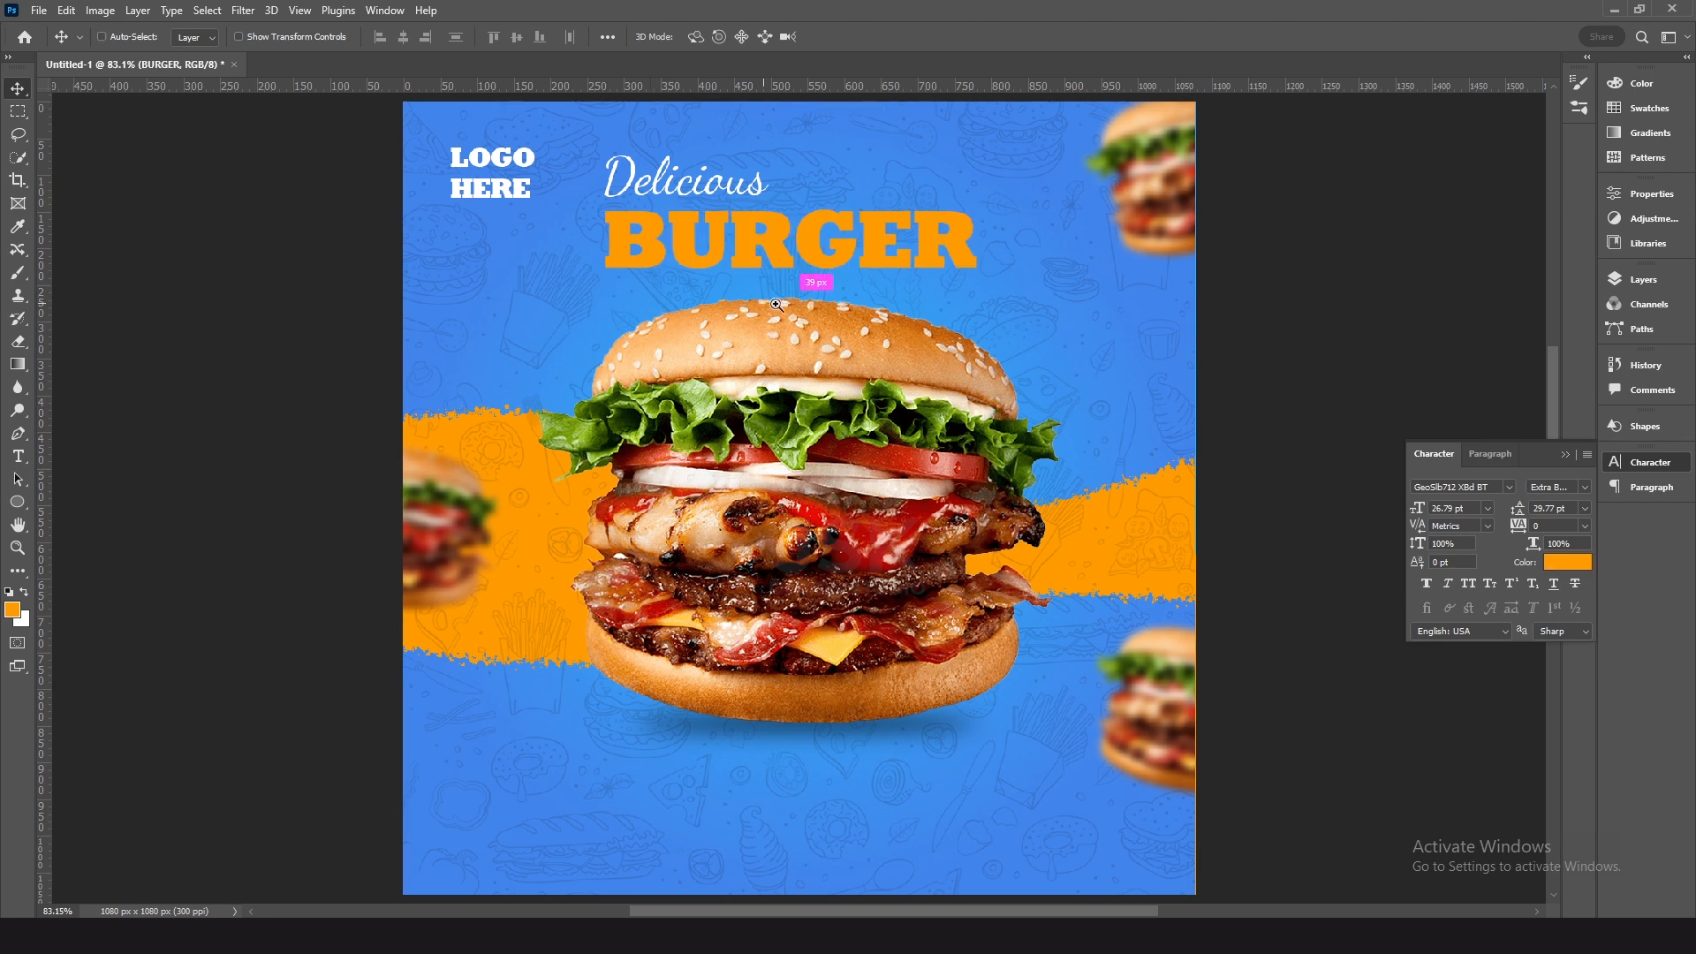
{"action": "key", "text": "ctrl+1"}
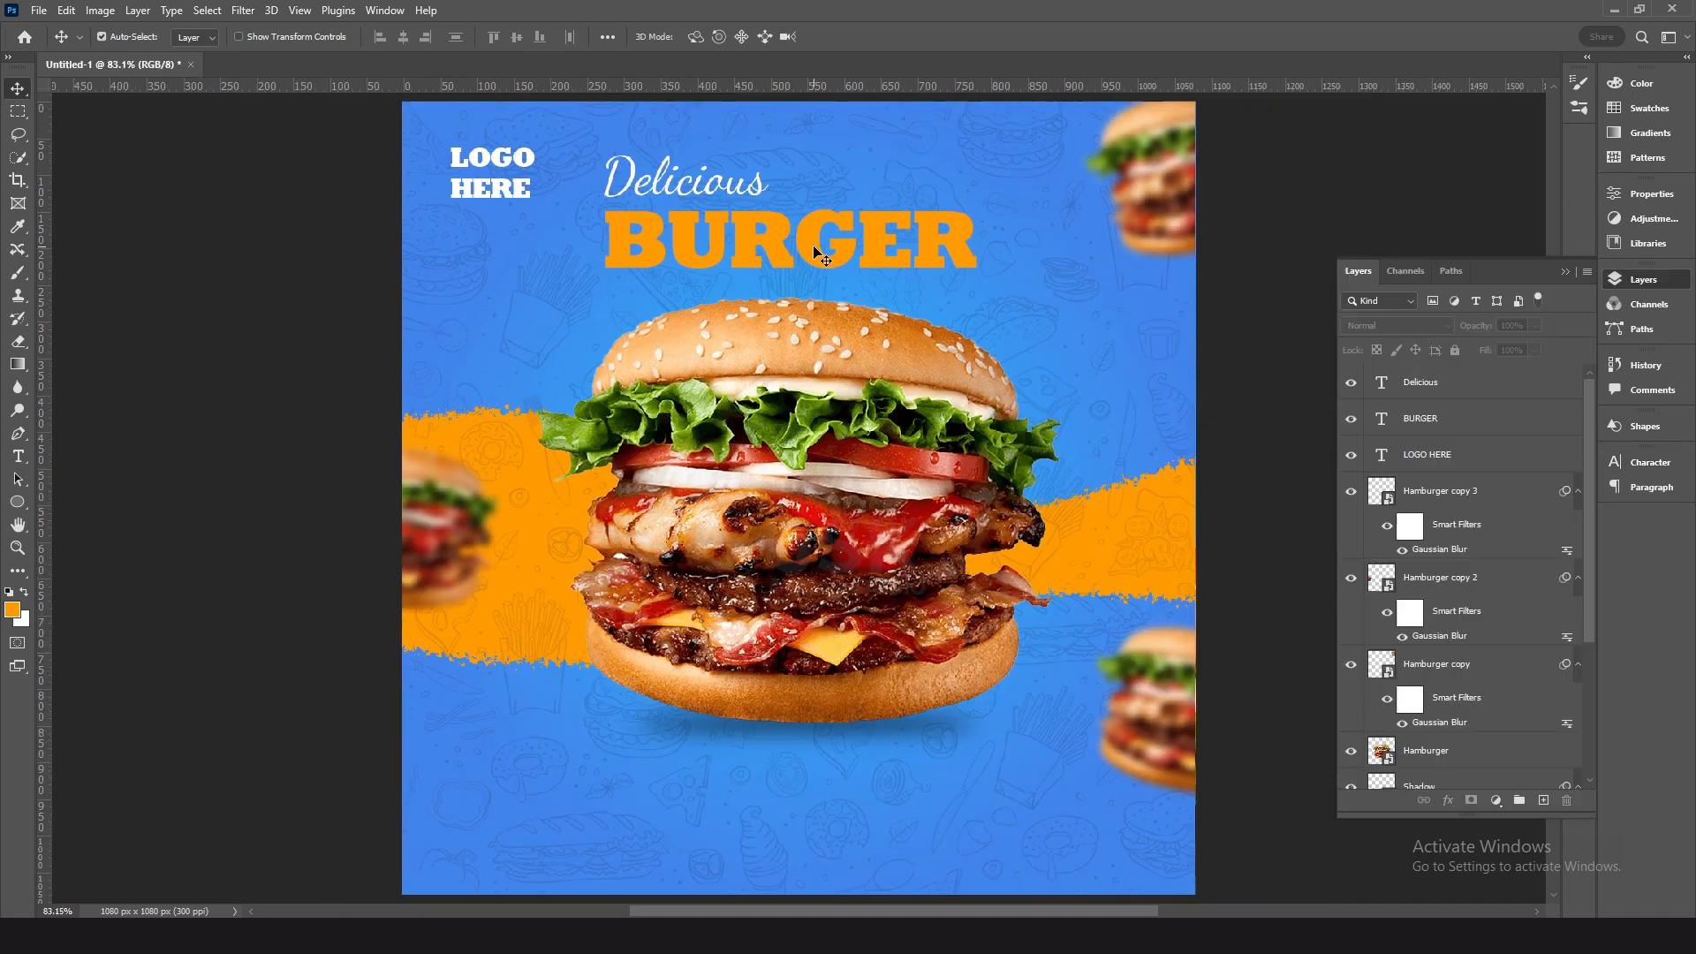
Step: Add a white 3 px outside stroke with the Dissolve blend mode to the BURGER title
{"action": "left_click", "coordinate": [814, 252]}
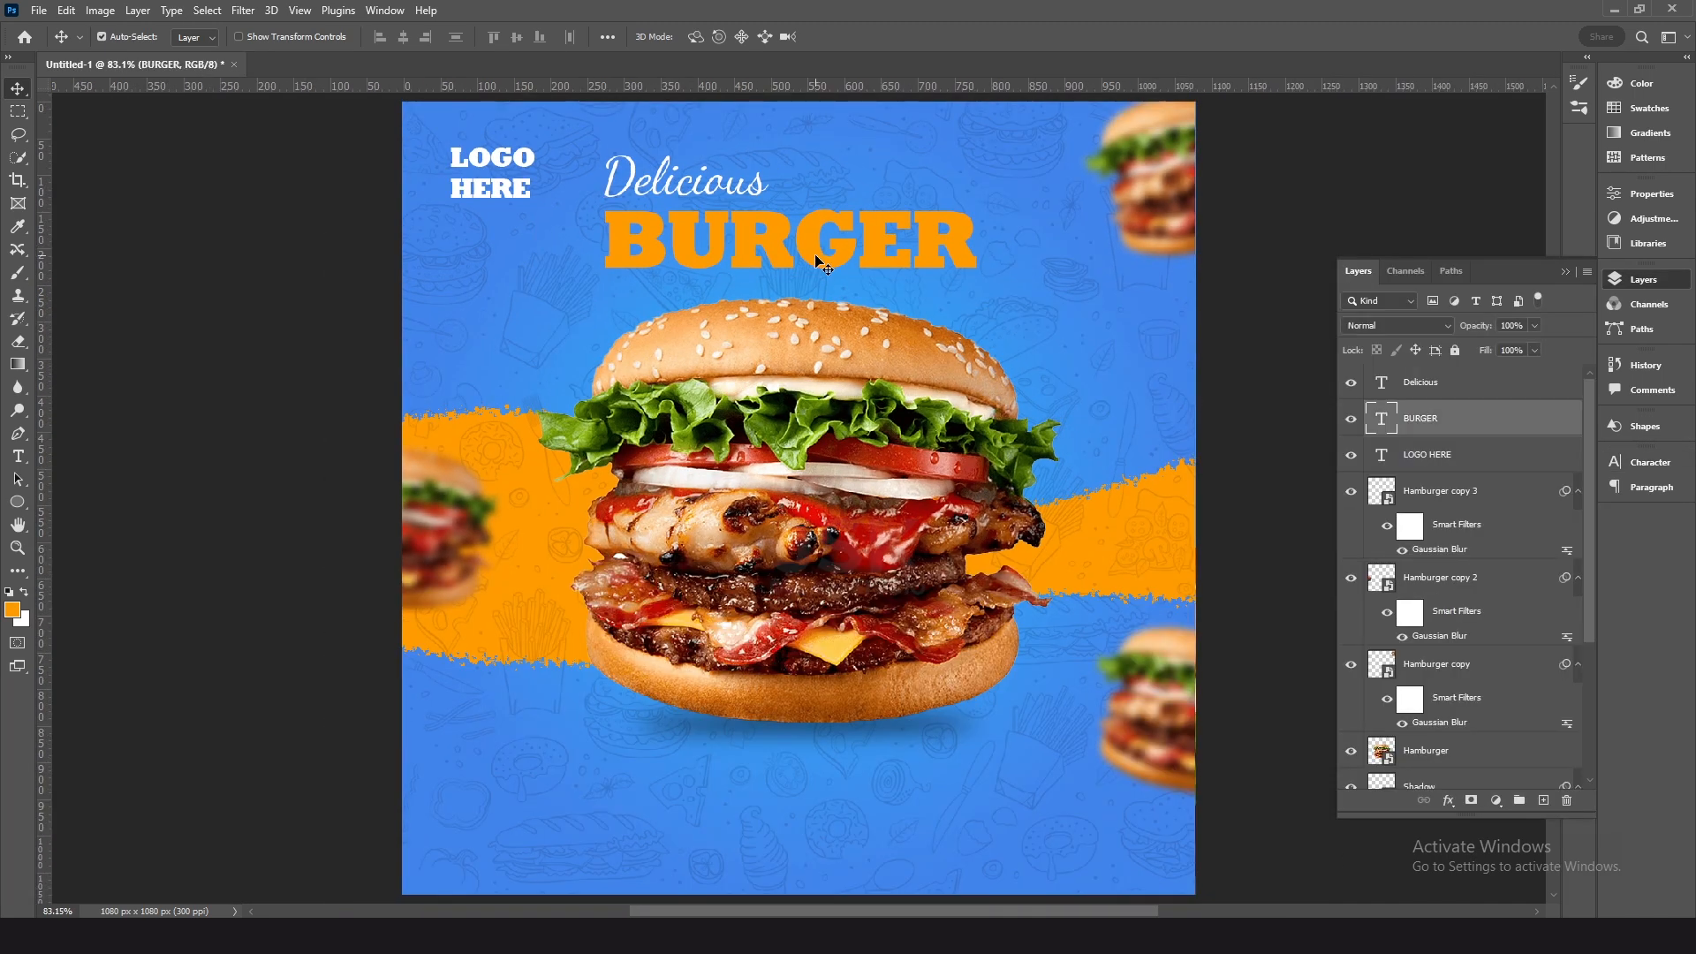
{"action": "left_click", "coordinate": [1448, 800]}
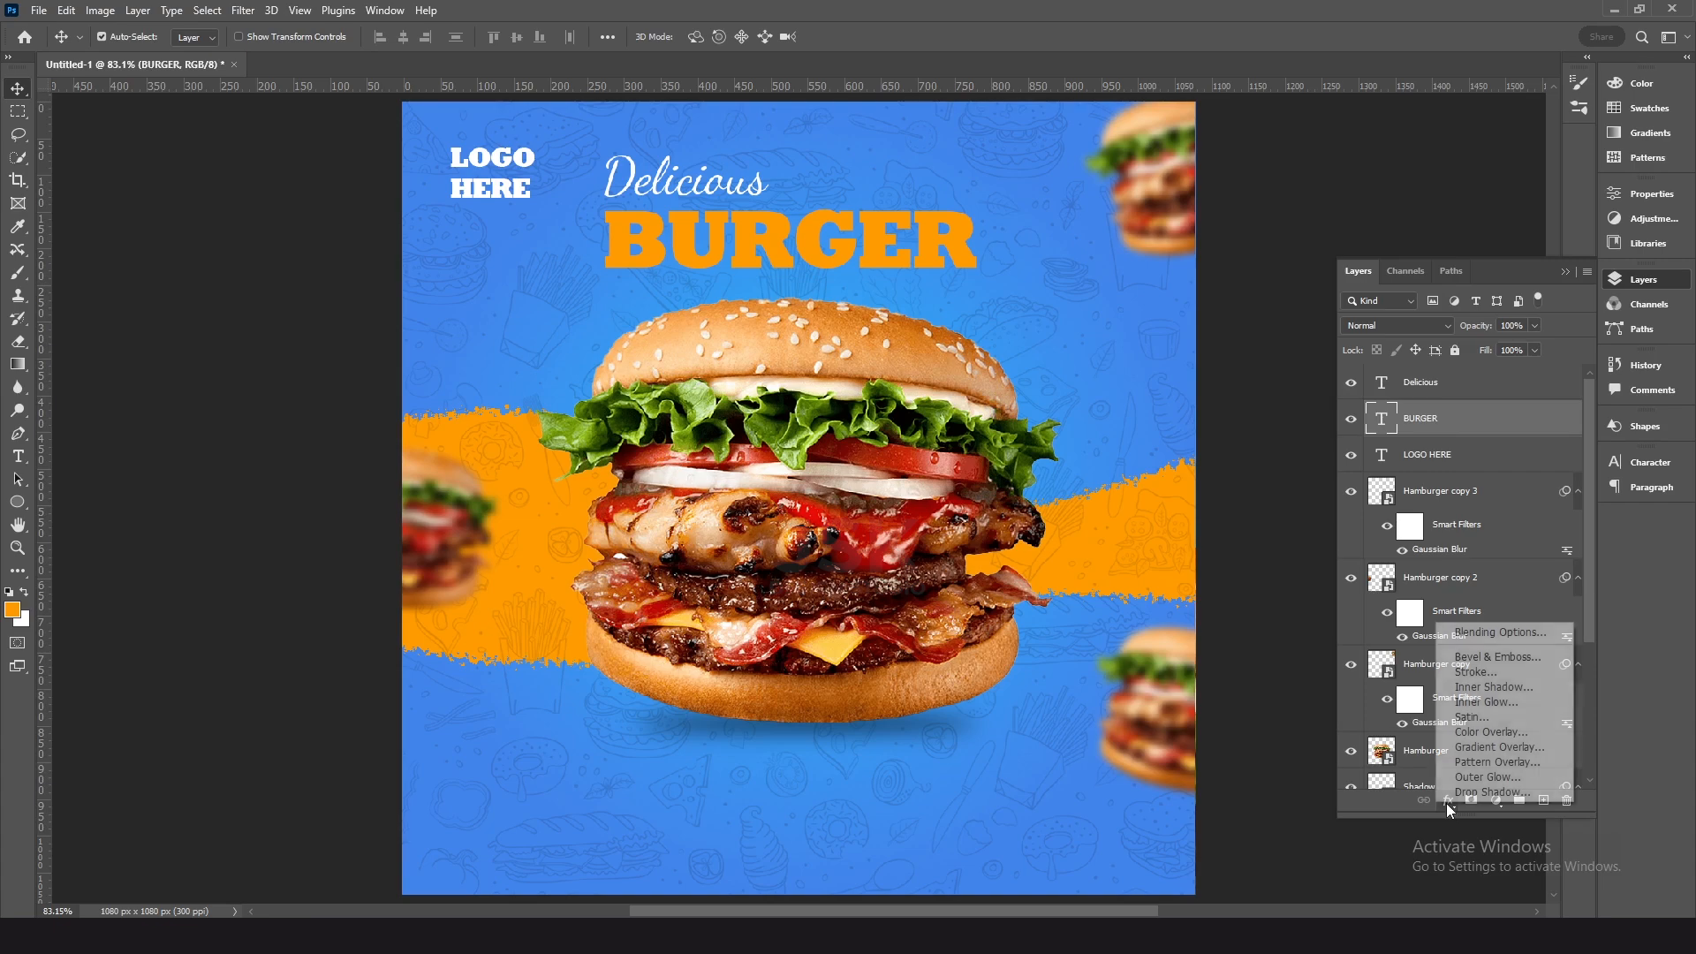
{"action": "left_click", "coordinate": [1476, 672]}
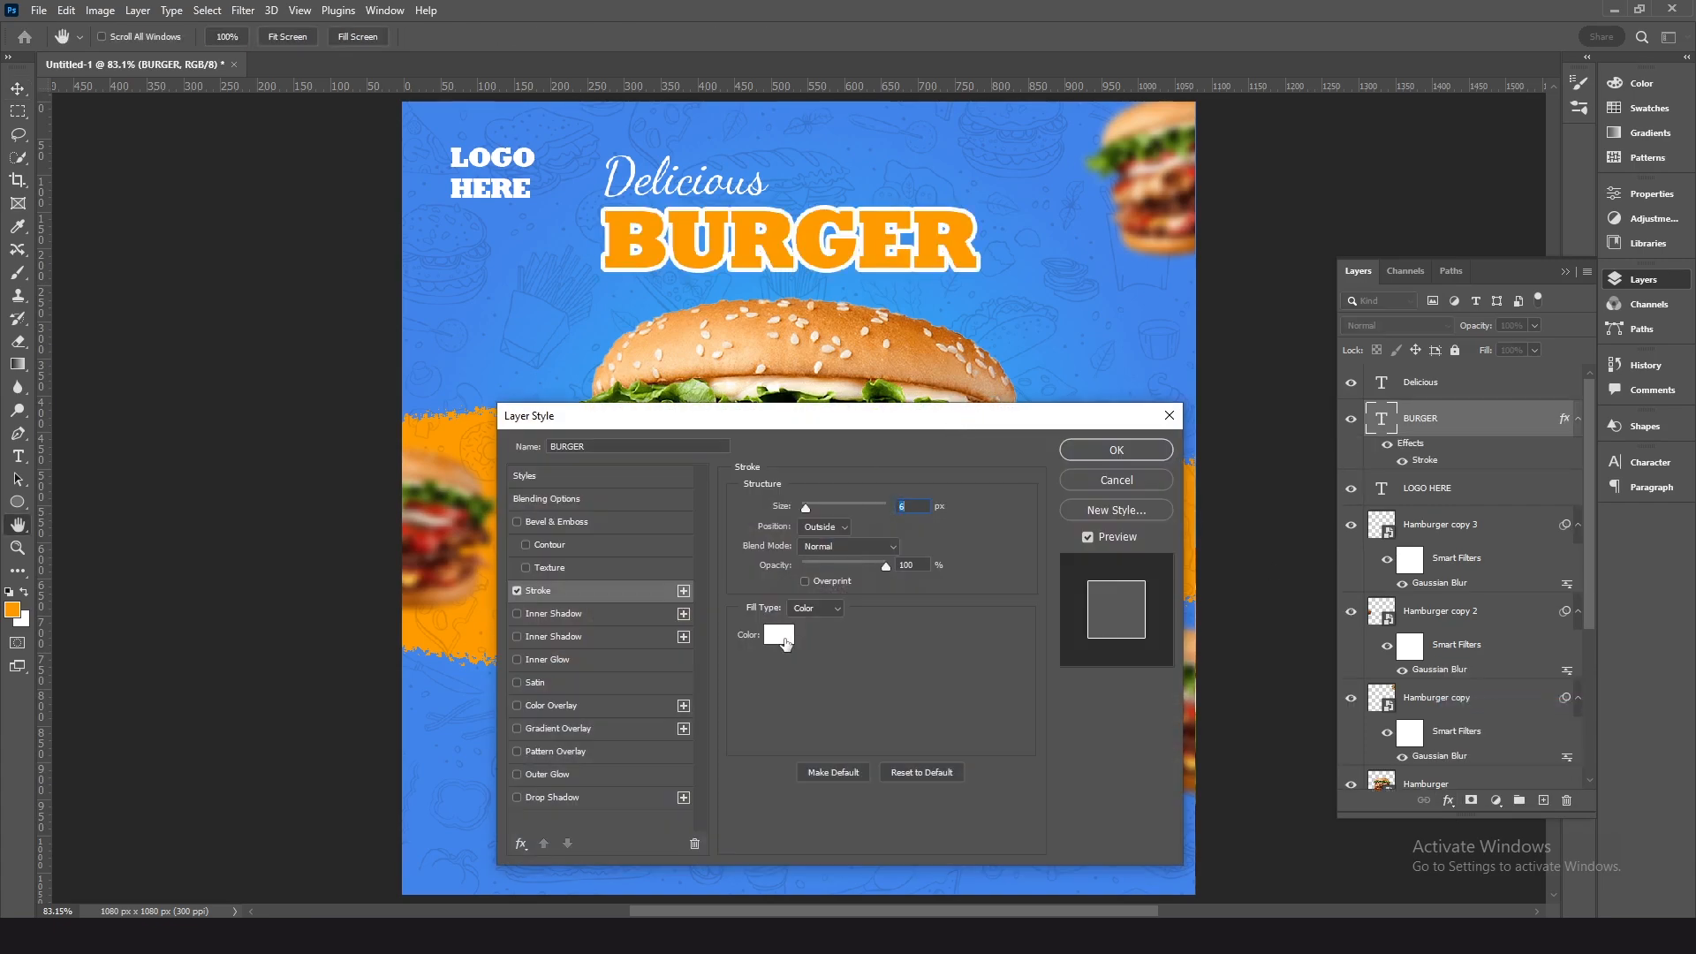
{"action": "key", "text": "BackSpace"}
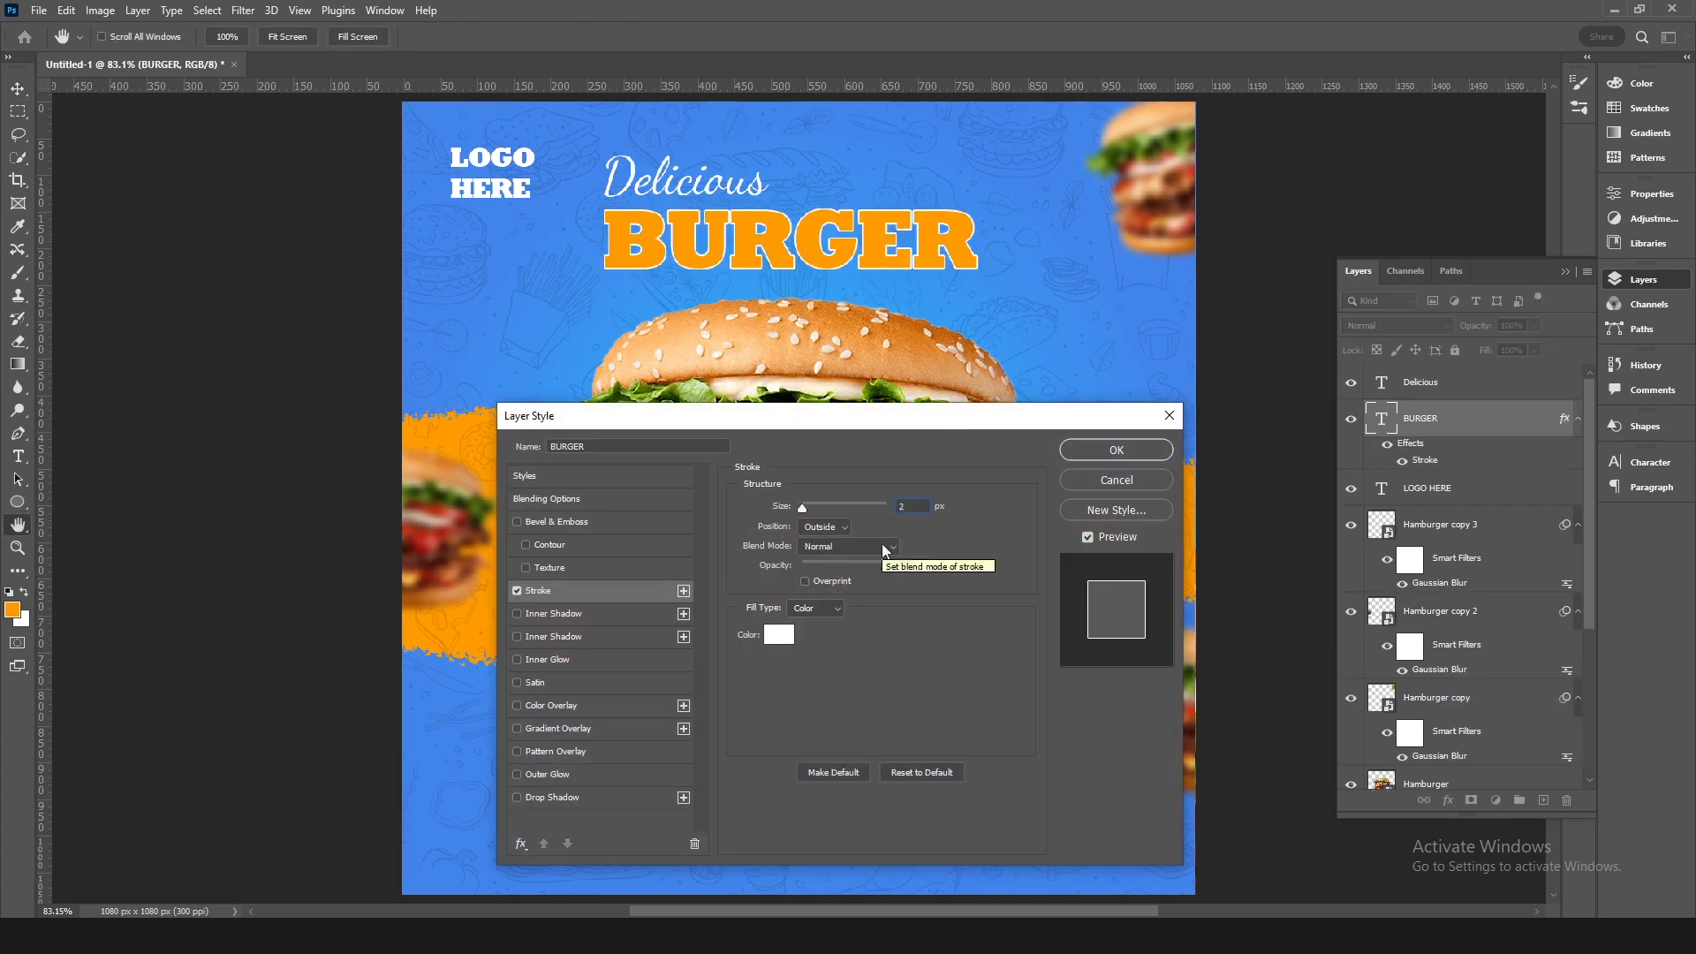
{"action": "left_click", "coordinate": [846, 530]}
{"action": "left_click", "coordinate": [831, 542]}
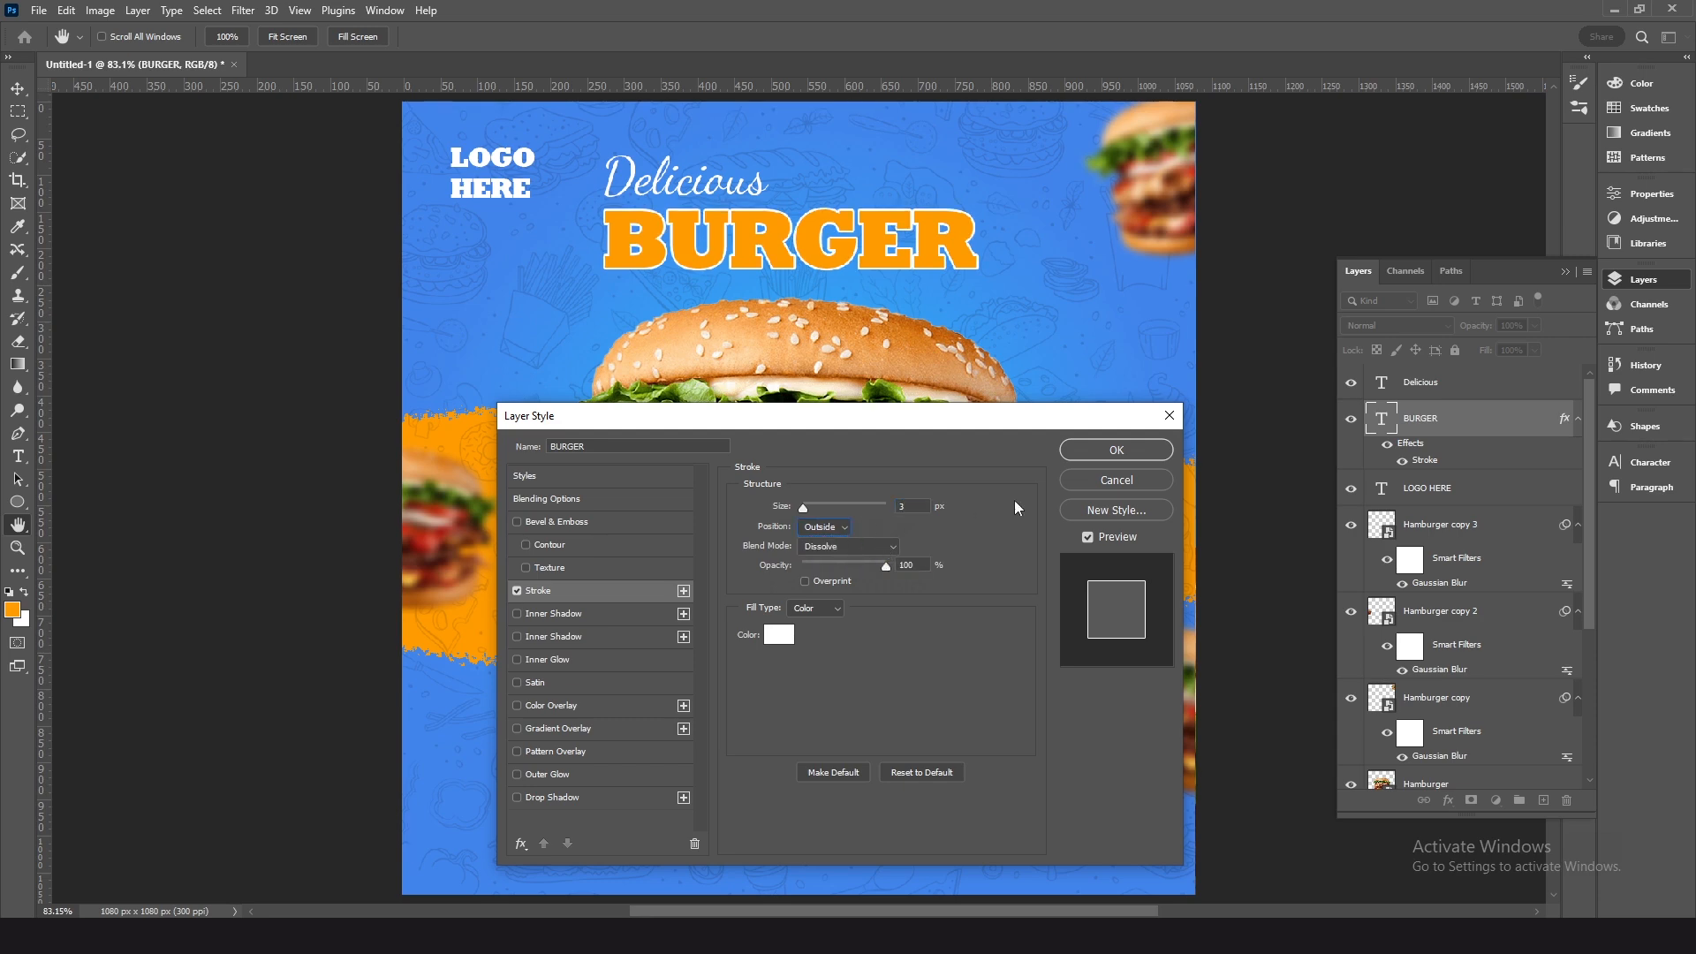
{"action": "left_click", "coordinate": [1117, 450]}
Step: Enlarge the BURGER title slightly and centre it horizontally on the canvas
{"action": "key", "text": "ctrl+t"}
{"action": "left_click_drag", "start_coordinate": [978, 242], "coordinate": [1020, 239]}
{"action": "left_click_drag", "start_coordinate": [860, 238], "coordinate": [859, 240]}
{"action": "key", "text": "Return"}
{"action": "key", "text": "ctrl+a"}
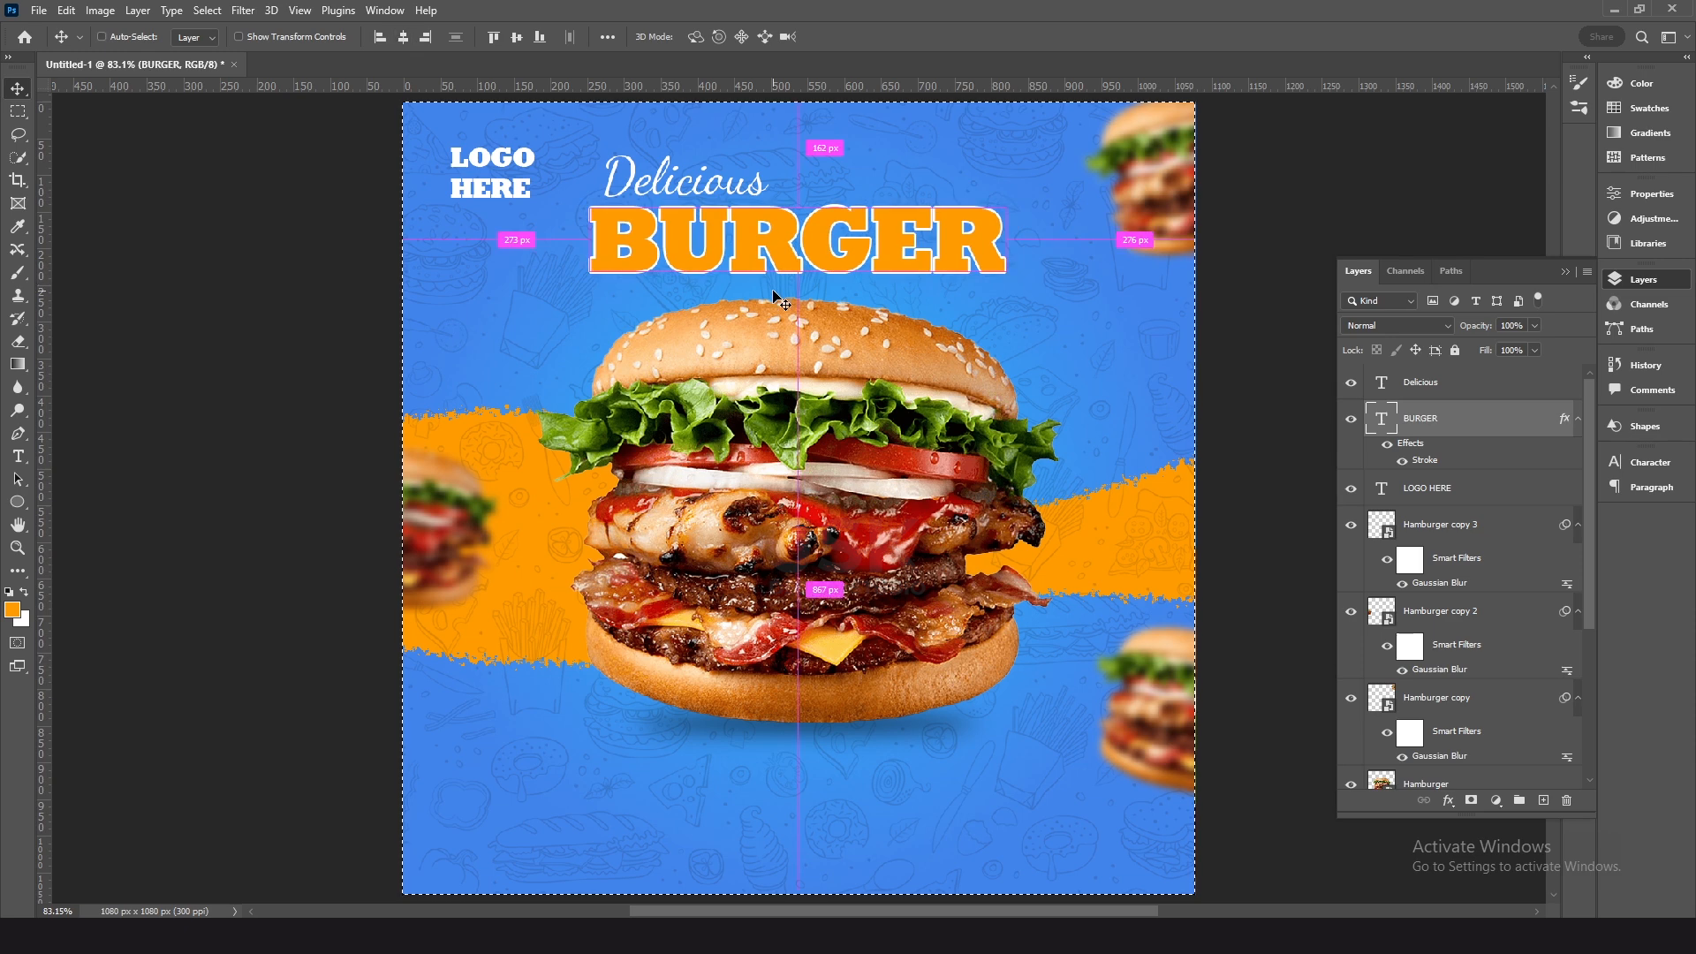
{"action": "key", "text": "ctrl+d"}
Step: Add a black drop shadow to the BURGER title with 5% spread and 21 px size
{"action": "left_click", "coordinate": [1448, 801]}
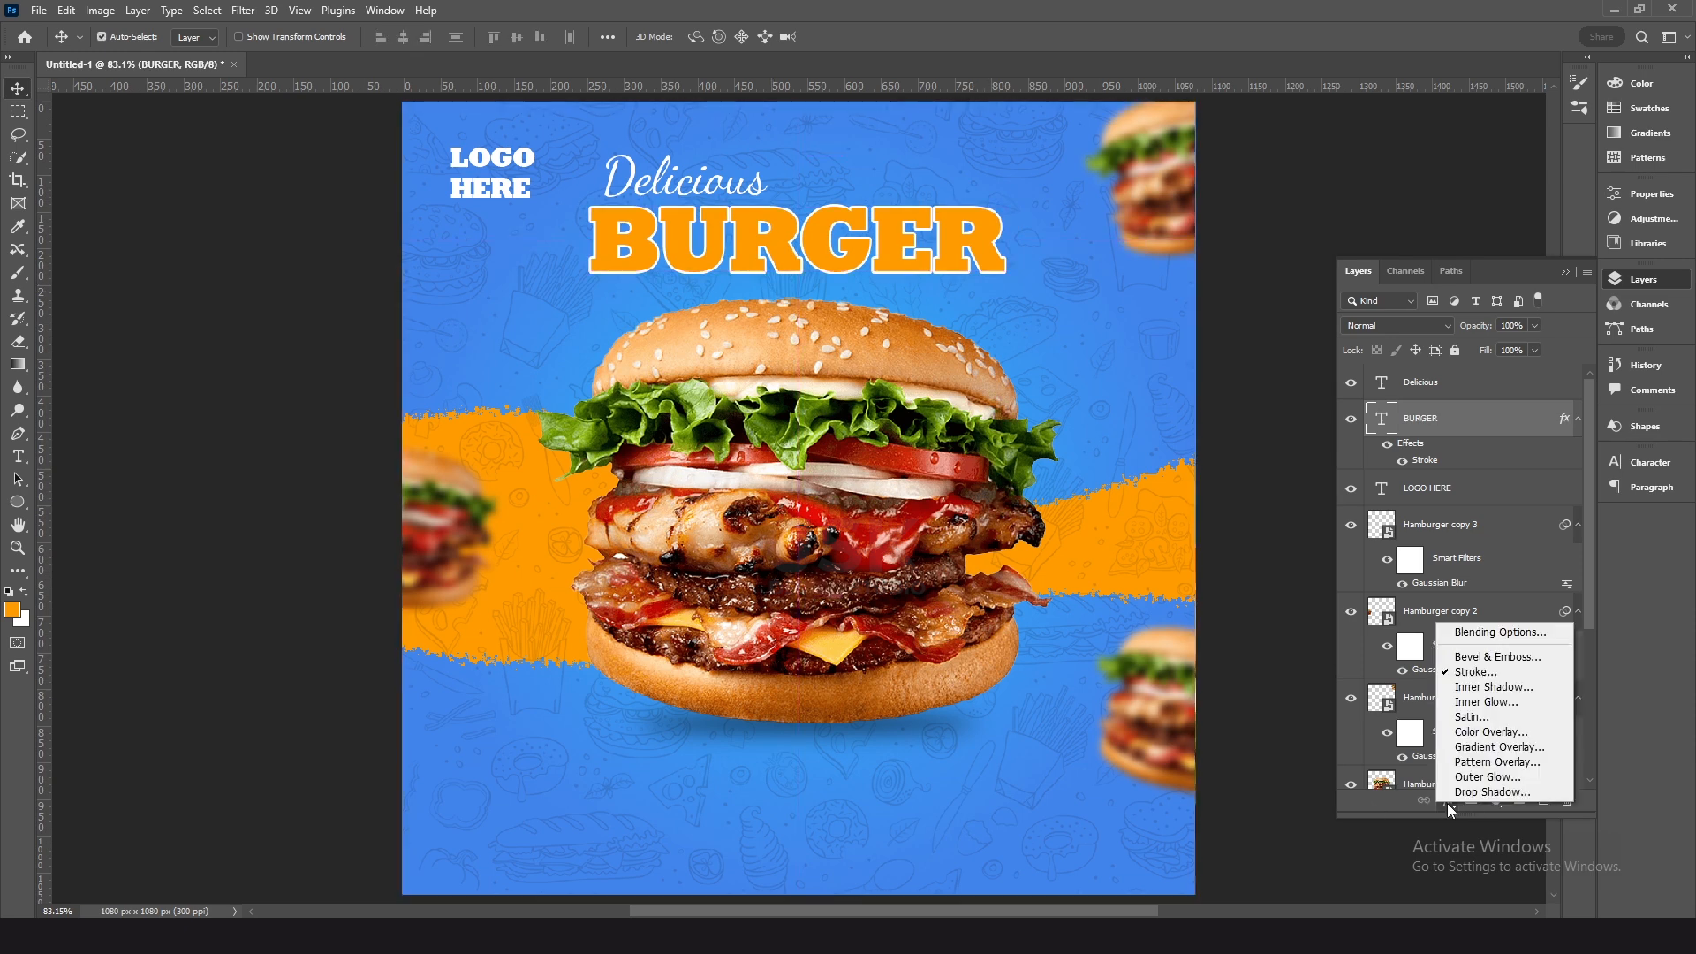
{"action": "left_click", "coordinate": [1462, 792]}
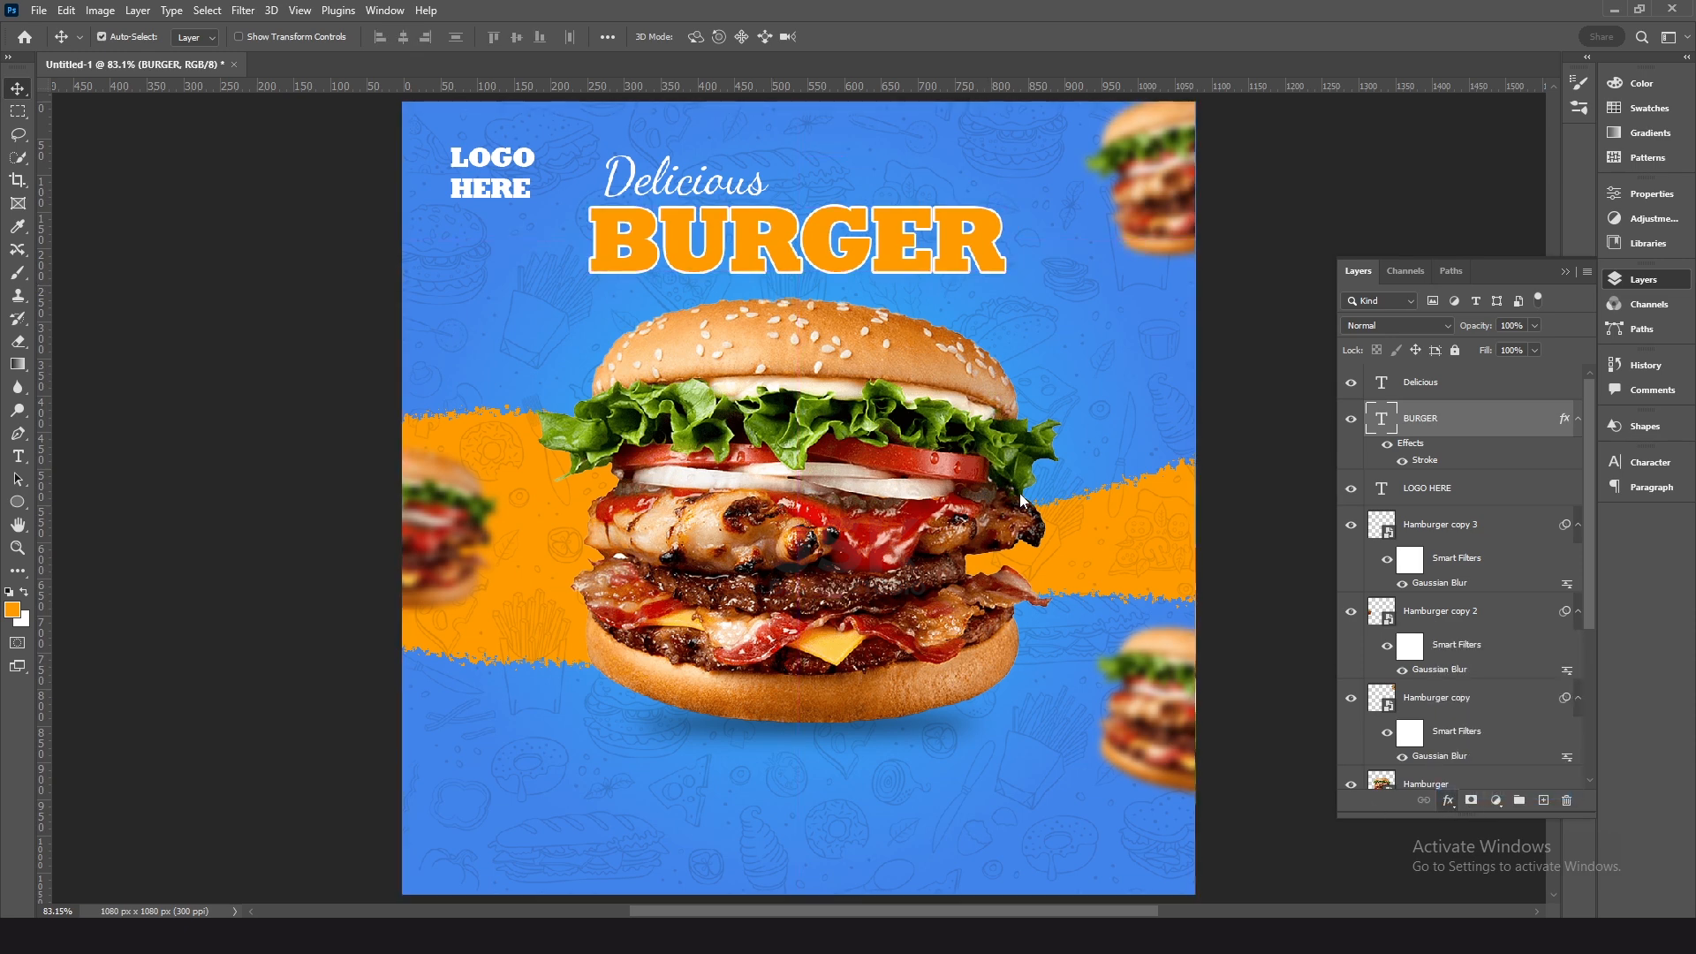
{"action": "left_click_drag", "start_coordinate": [814, 625], "coordinate": [807, 609]}
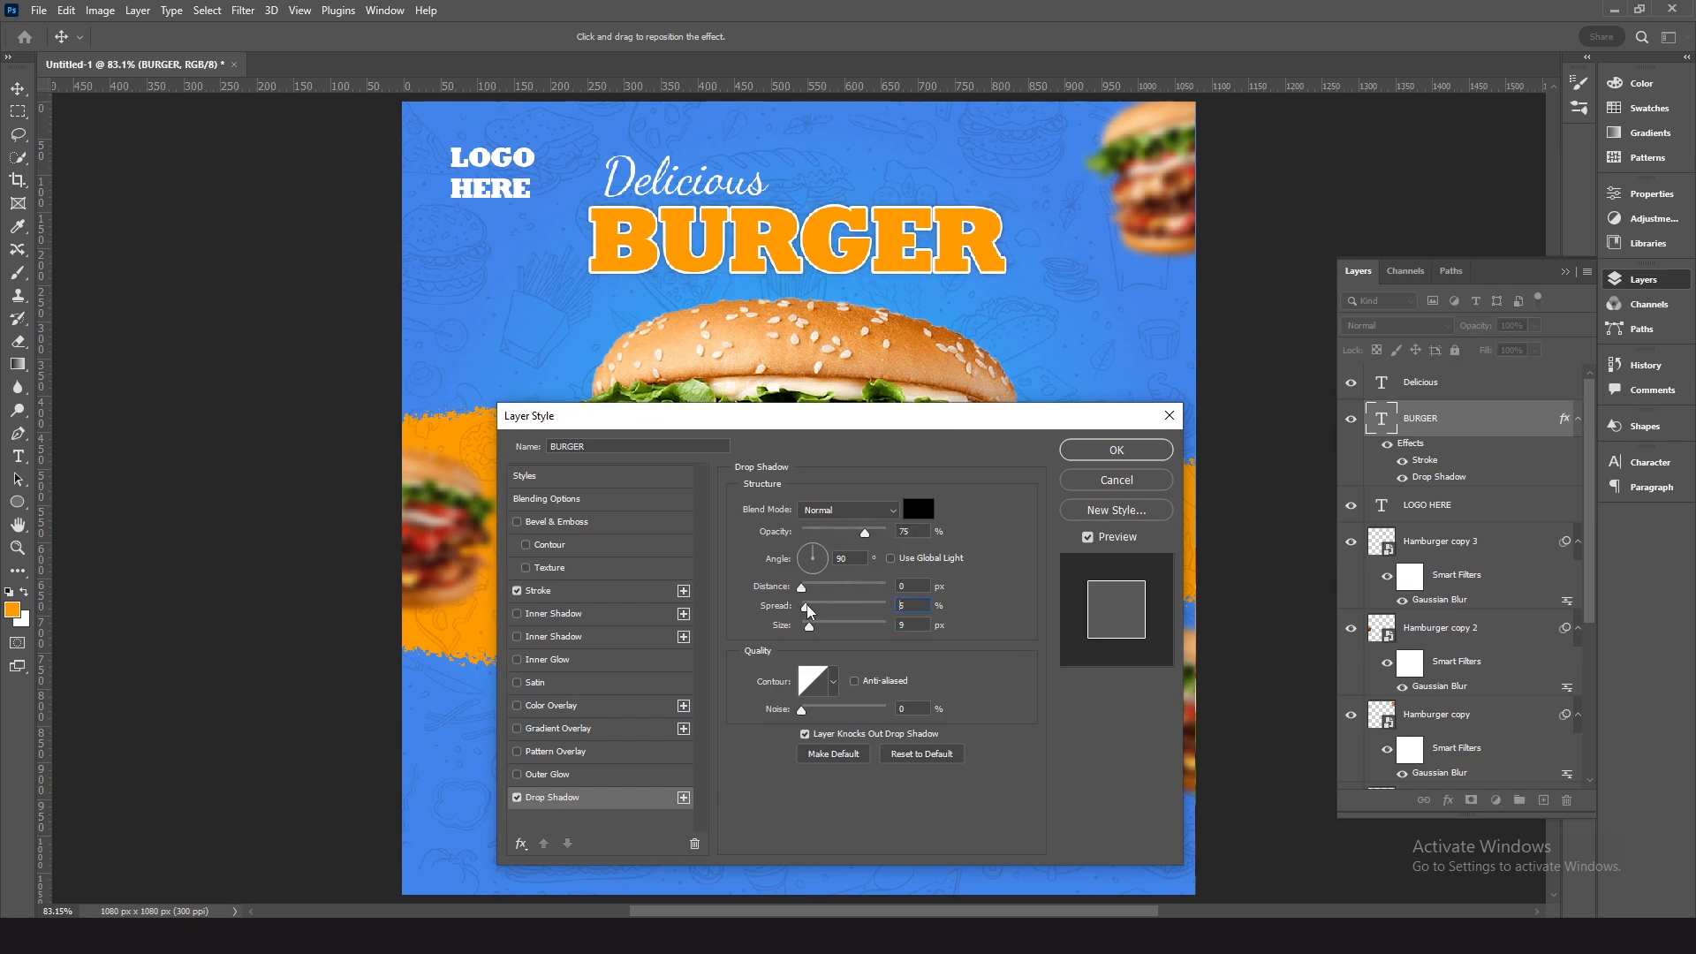
{"action": "left_click_drag", "start_coordinate": [811, 627], "coordinate": [814, 627]}
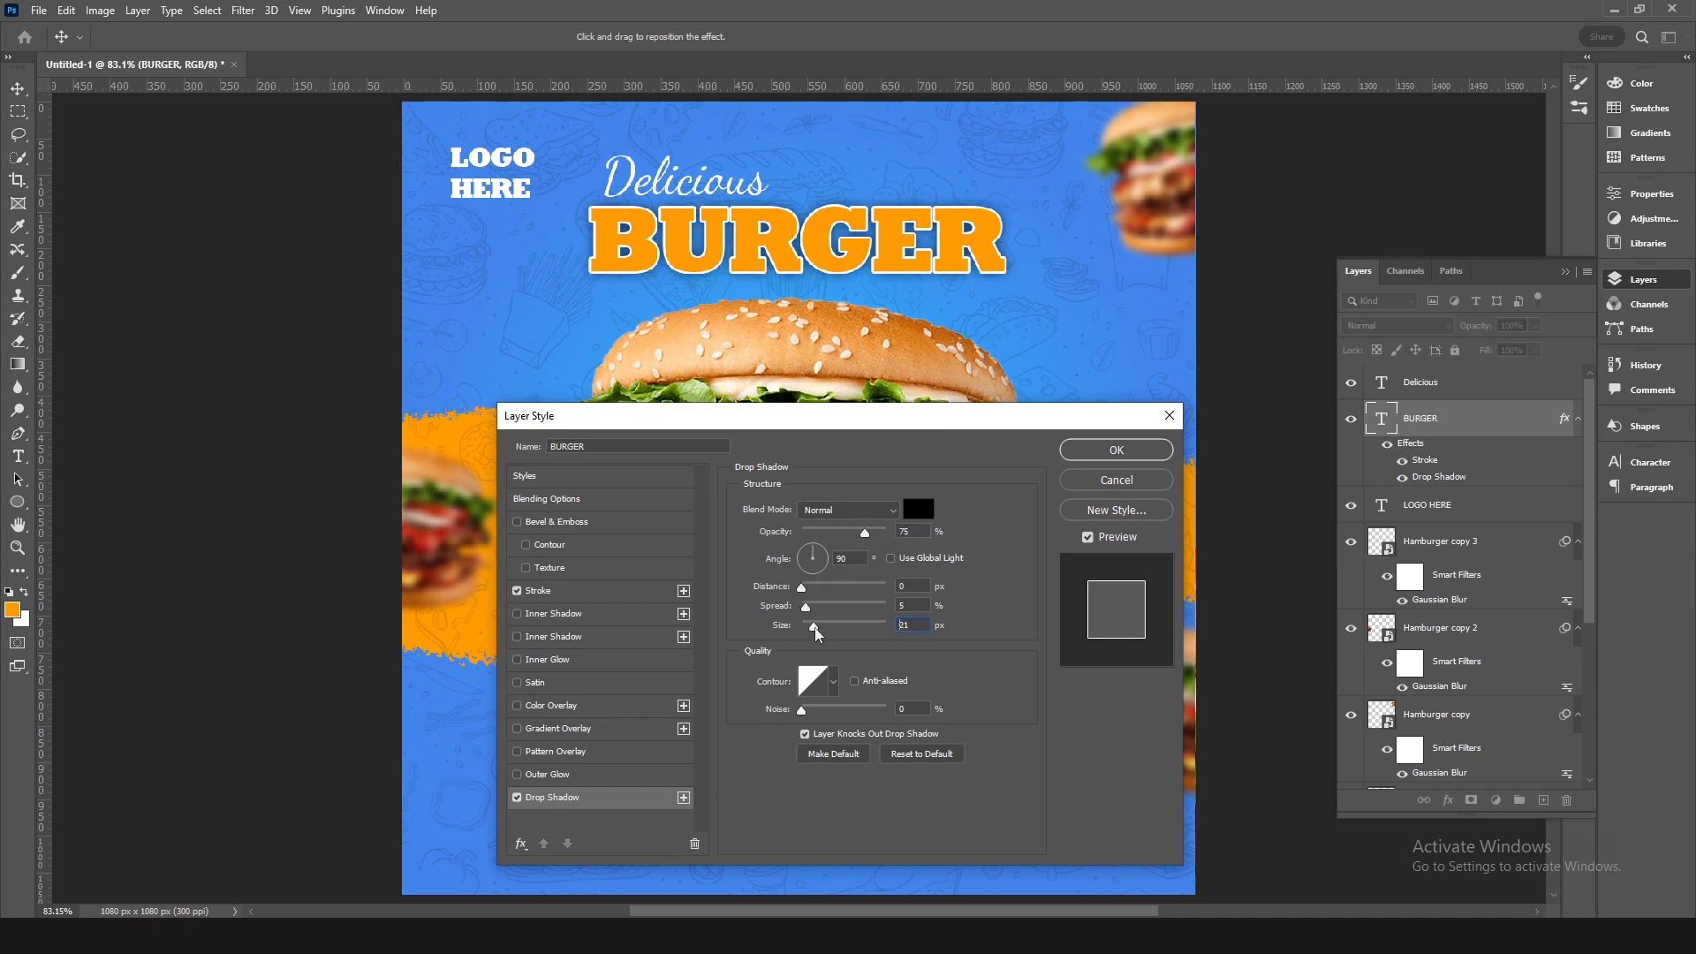
{"action": "left_click", "coordinate": [1116, 449]}
Step: Nudge the Delicious text slightly left and down so it sits closer to the BURGER title
{"action": "scroll", "coordinate": [698, 183], "scroll_direction": "up", "scroll_amount": 1}
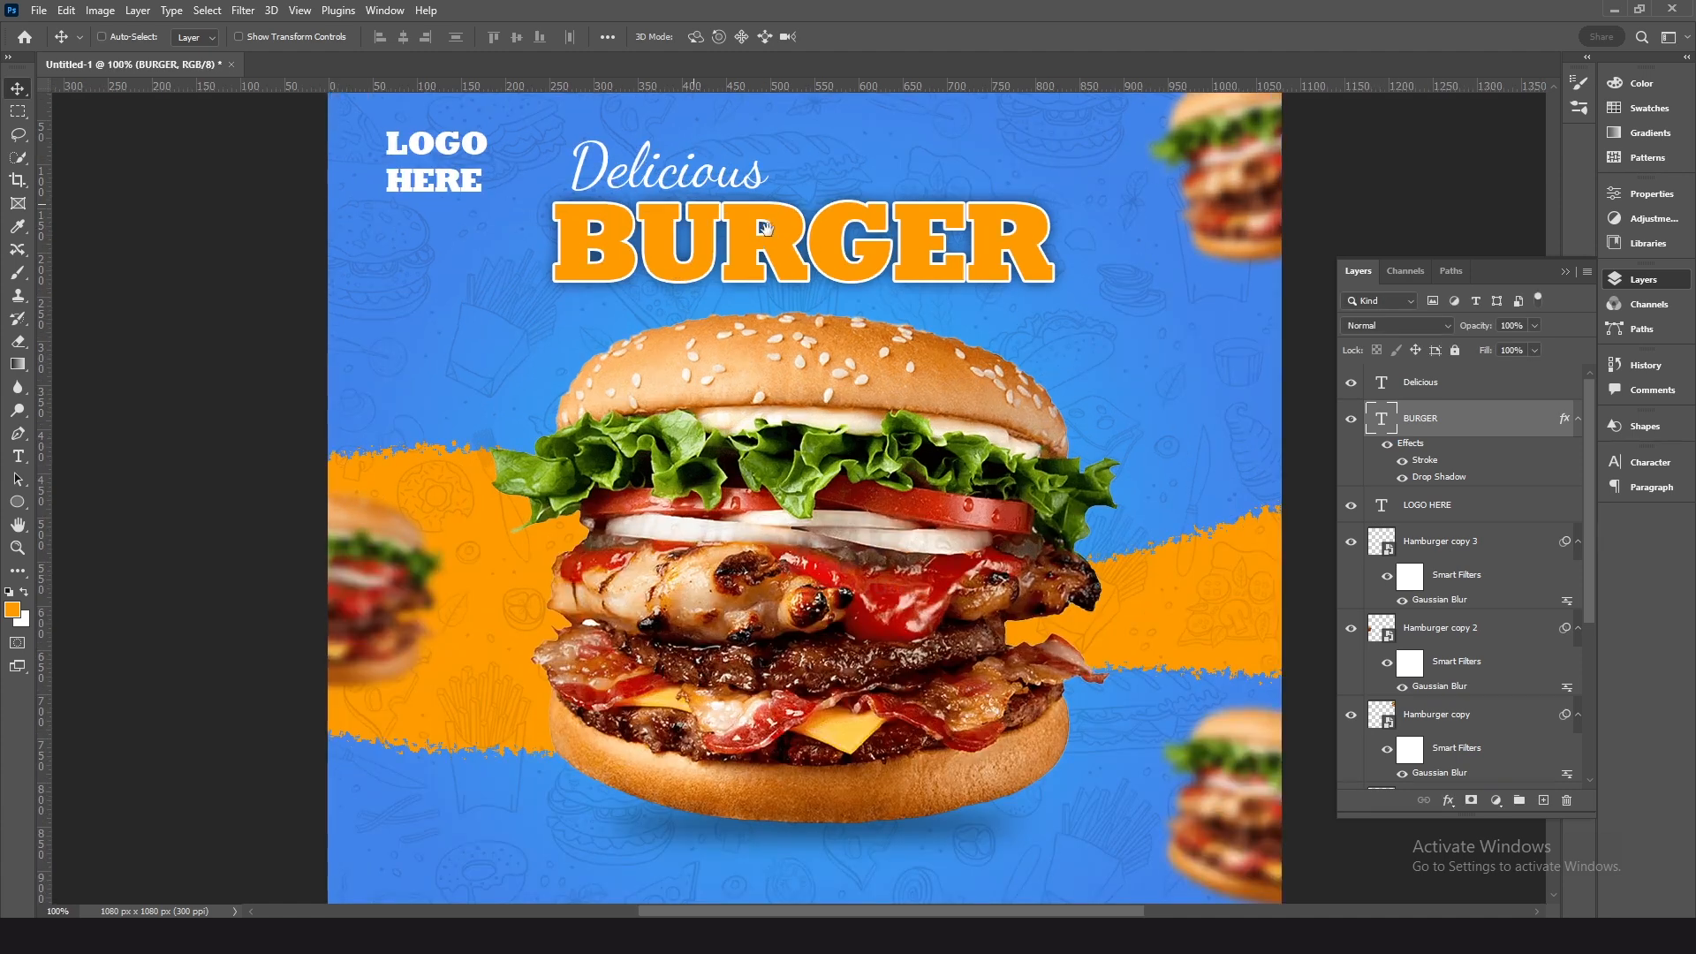
{"action": "left_click", "coordinate": [694, 187]}
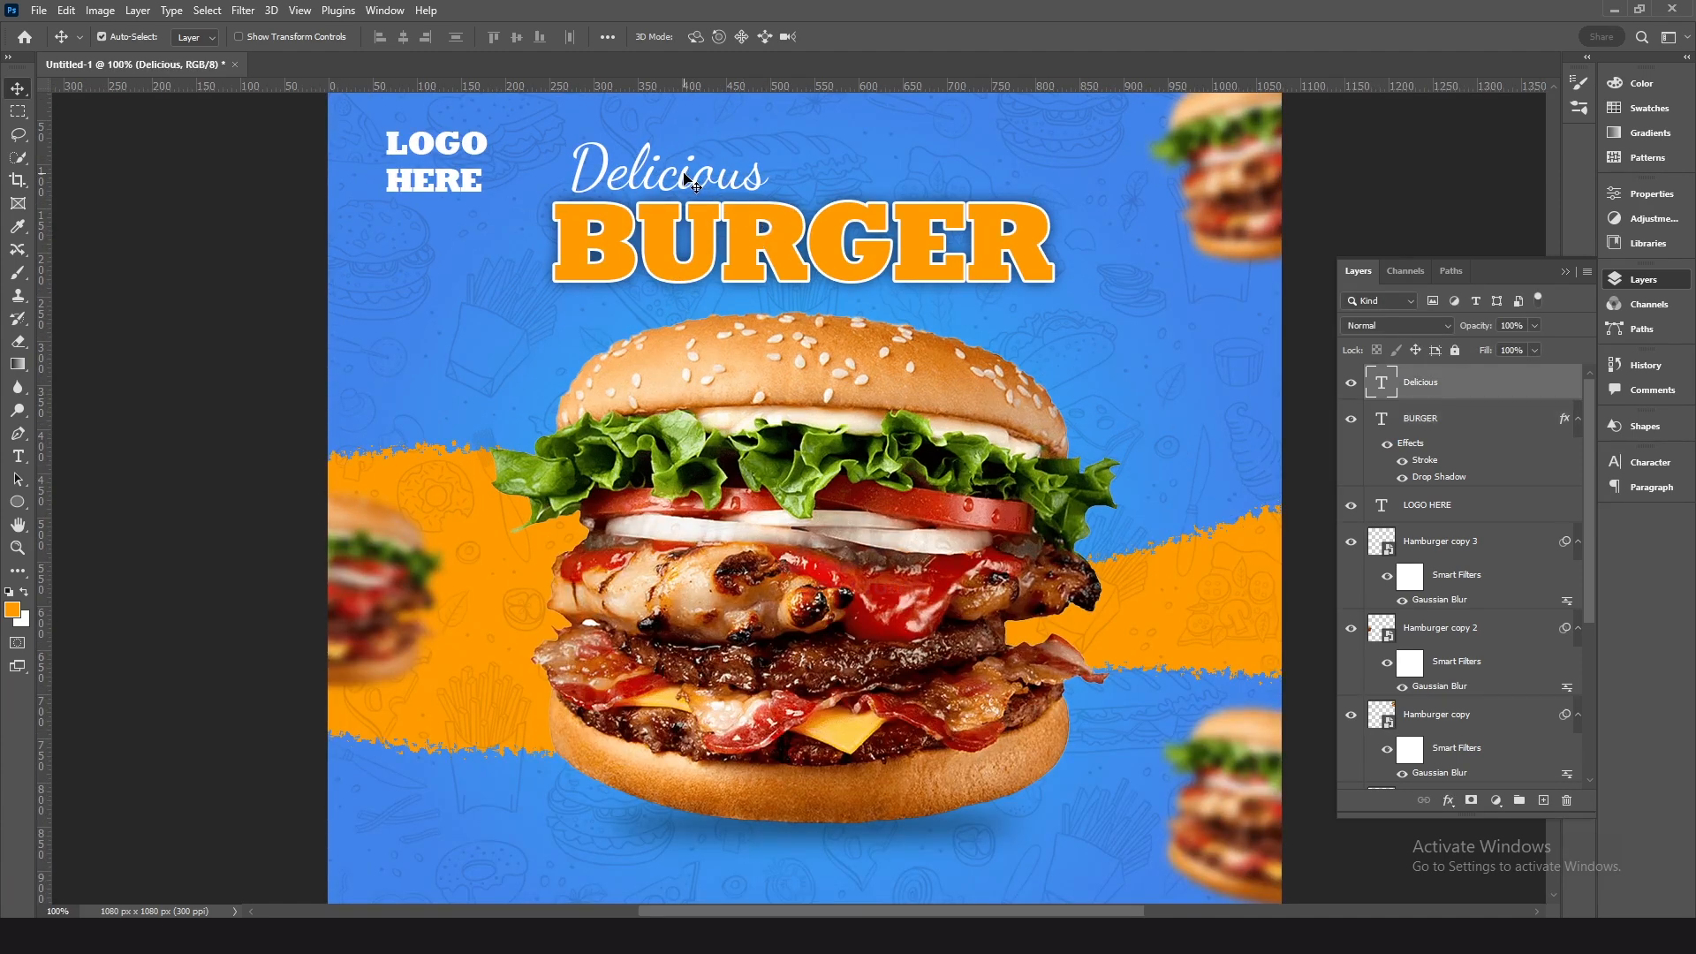
{"action": "key", "text": "Left"}
{"action": "key", "text": "Left"}
{"action": "key", "text": "Left"}
{"action": "key", "text": "Left"}
{"action": "key", "text": "Left"}
{"action": "key", "text": "Left"}
{"action": "key", "text": "Left"}
{"action": "key", "text": "Left"}
{"action": "key", "text": "Left"}
{"action": "key", "text": "Left"}
{"action": "key", "text": "Left"}
{"action": "key", "text": "Left"}
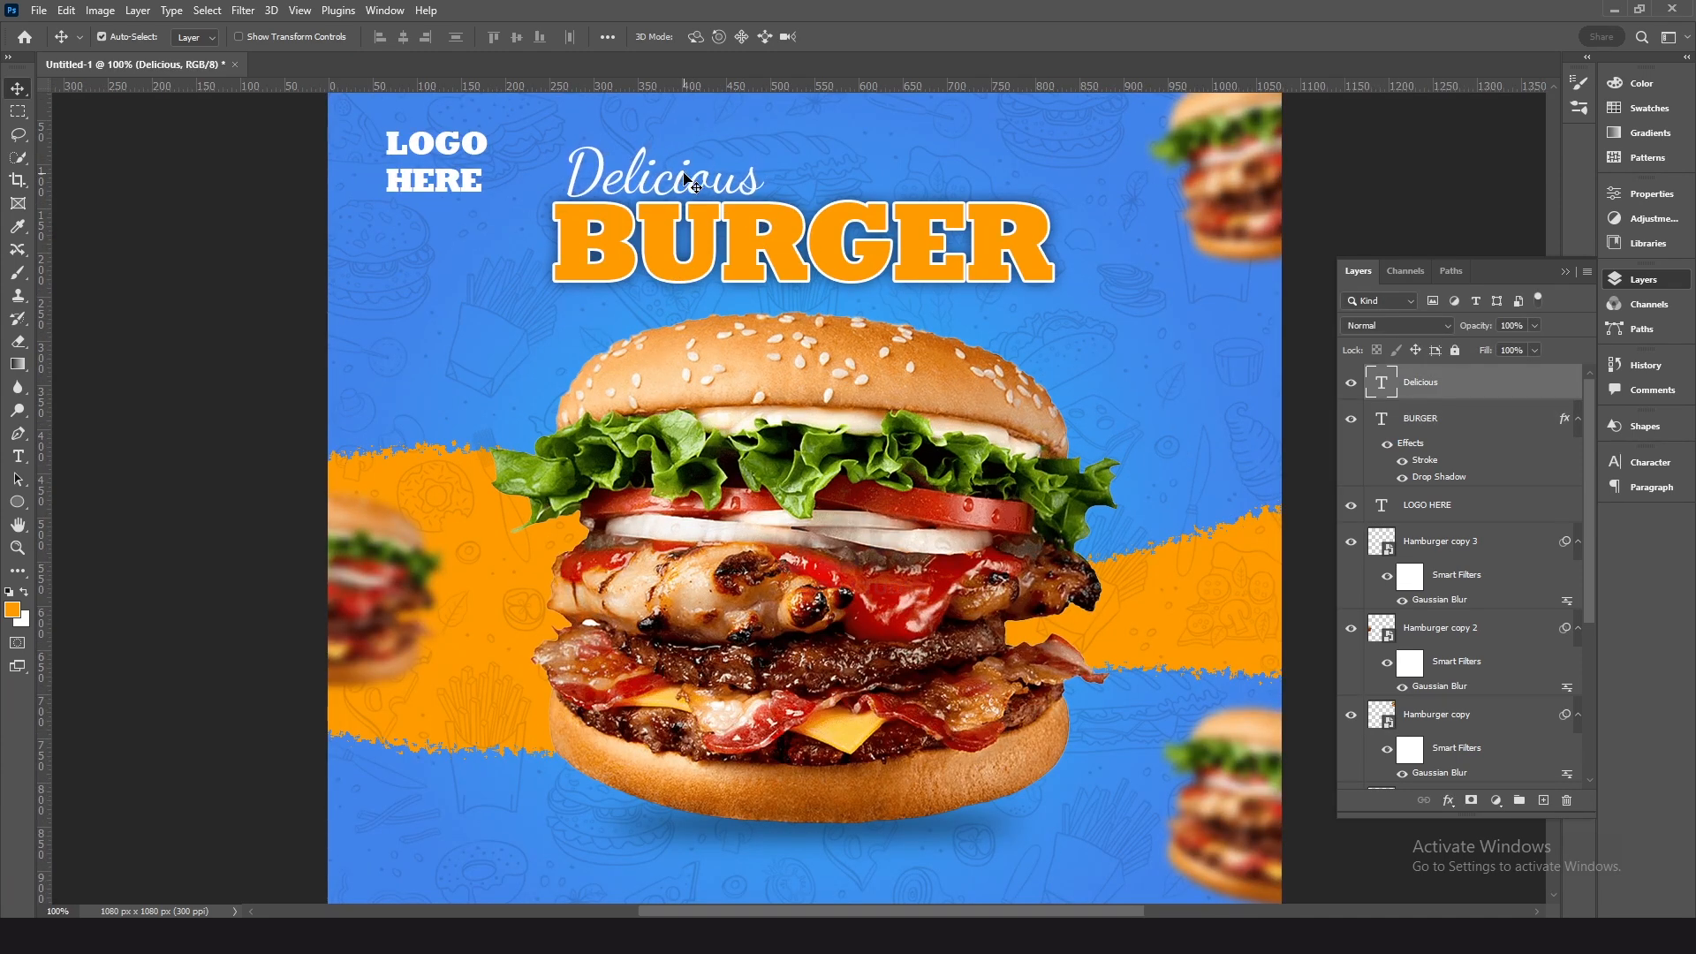
Step: Scale the Delicious and BURGER texts together to about 94% and shift them down, centred above the hamburger
{"action": "left_click", "coordinate": [830, 248], "text": "shift"}
{"action": "key", "text": "ctrl+t"}
{"action": "left_click_drag", "start_coordinate": [1053, 148], "coordinate": [1025, 156]}
{"action": "key", "text": "Return"}
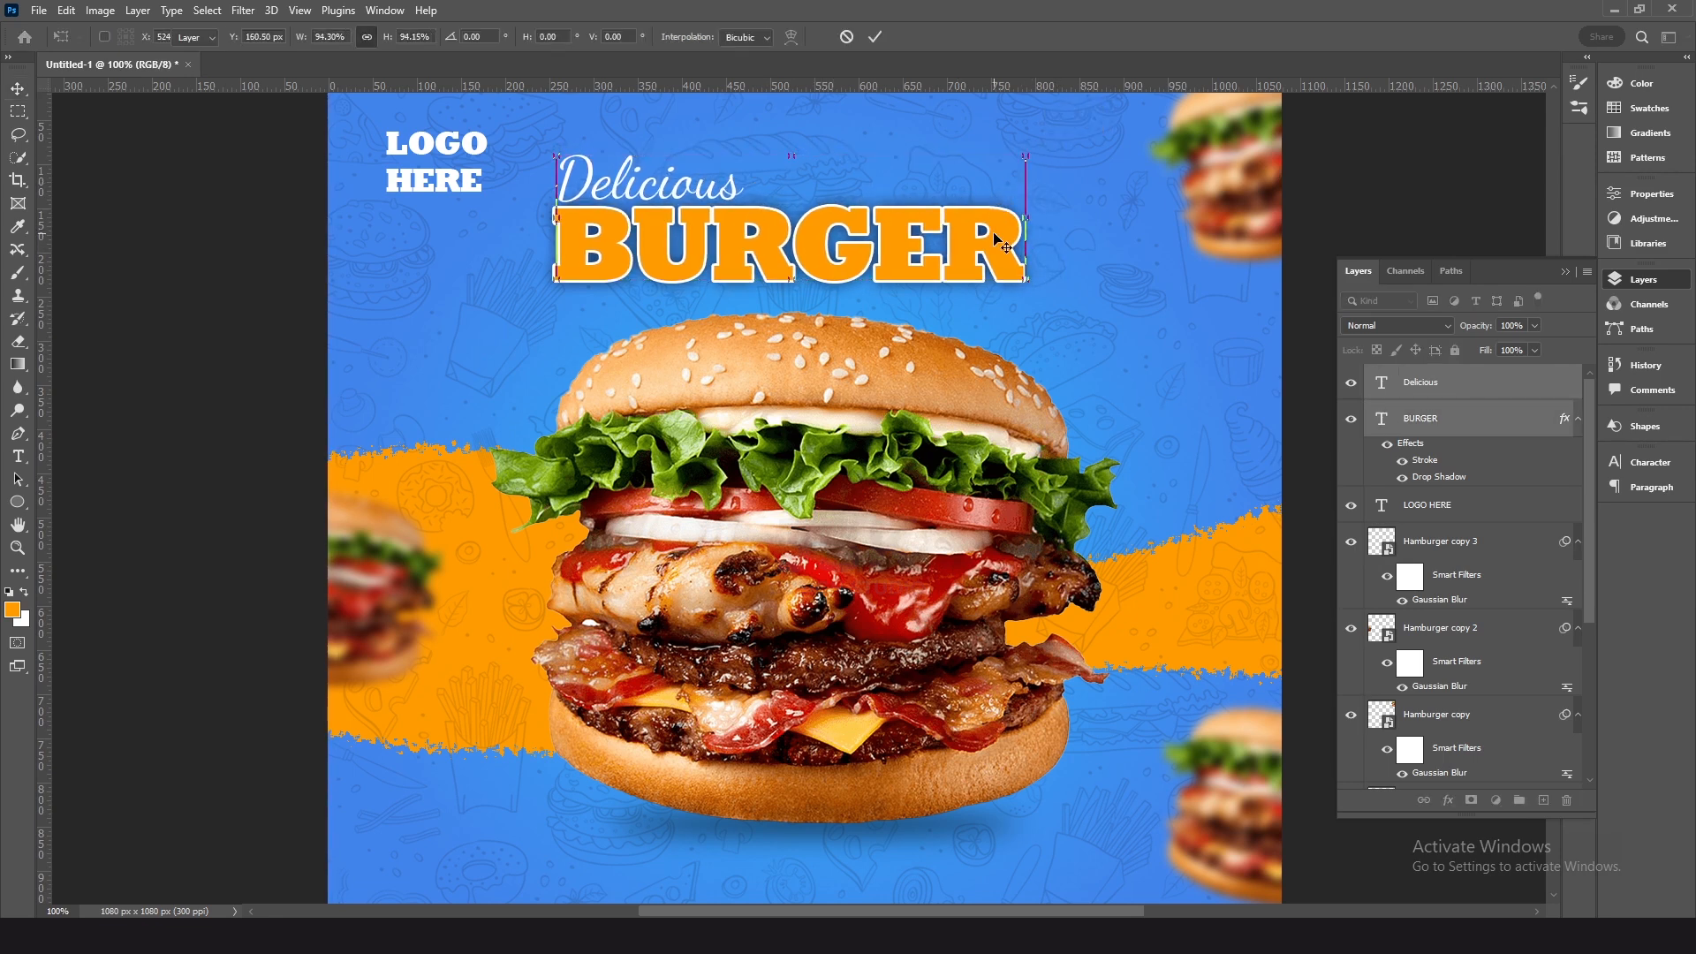
{"action": "key", "text": "shift+Right"}
{"action": "key", "text": "shift+Right"}
{"action": "key", "text": "shift+Down"}
{"action": "key", "text": "ctrl+minus"}
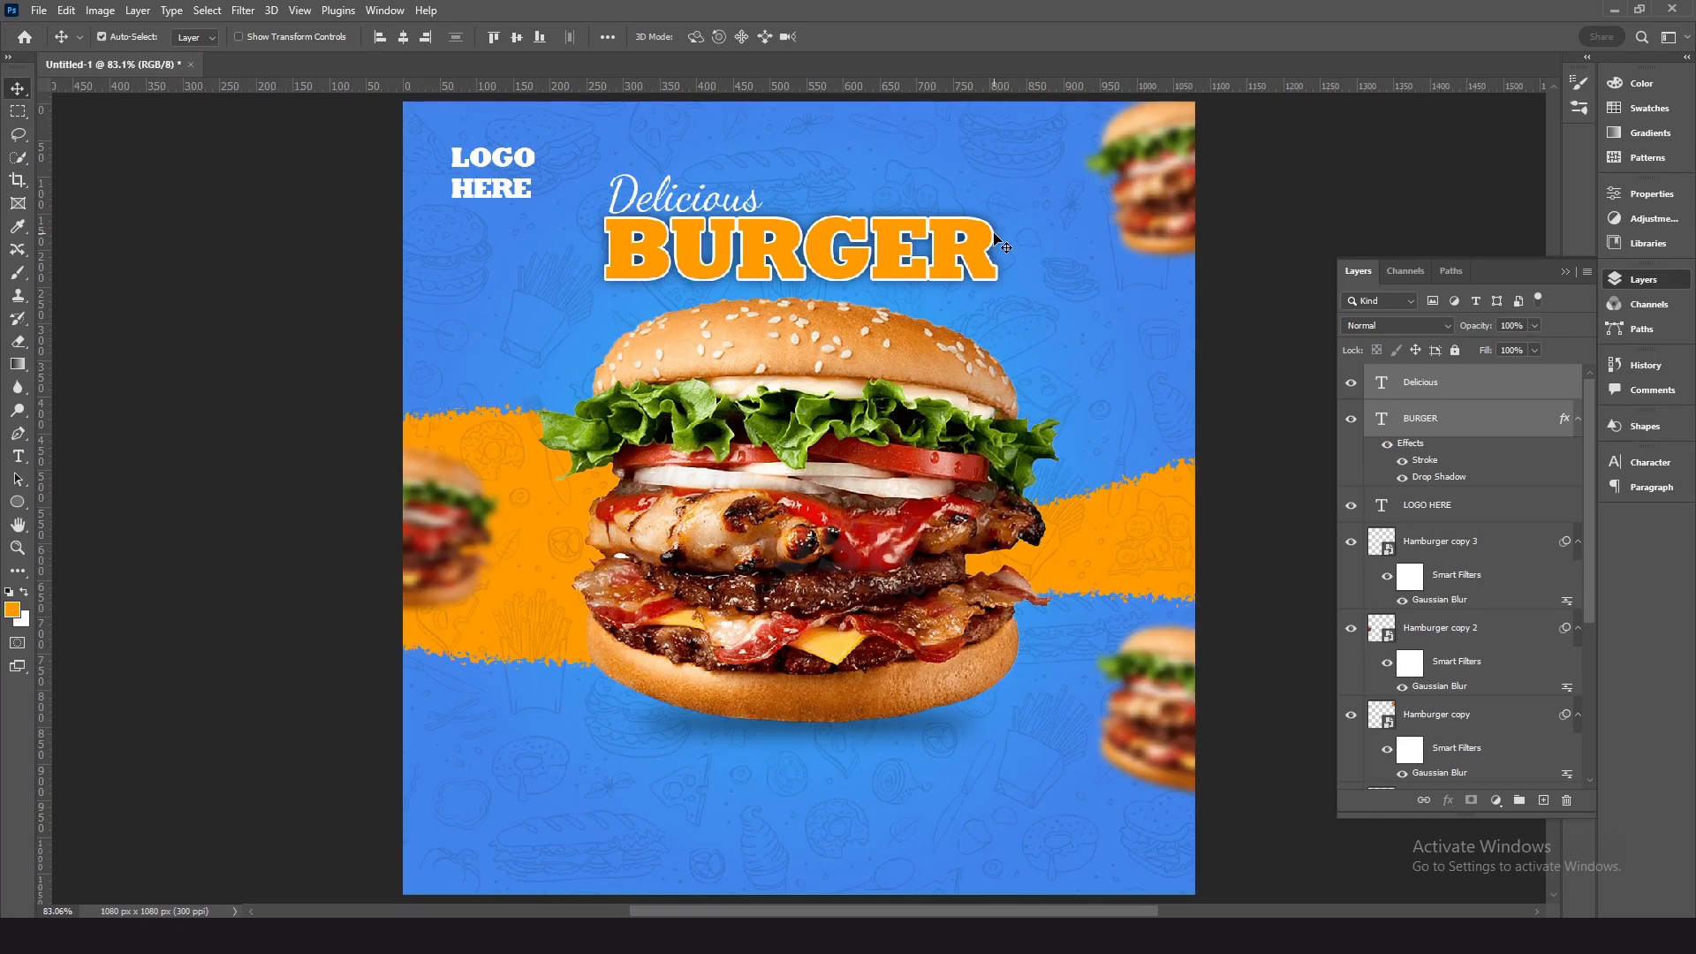
{"action": "key", "text": "Left"}
{"action": "key", "text": "Left"}
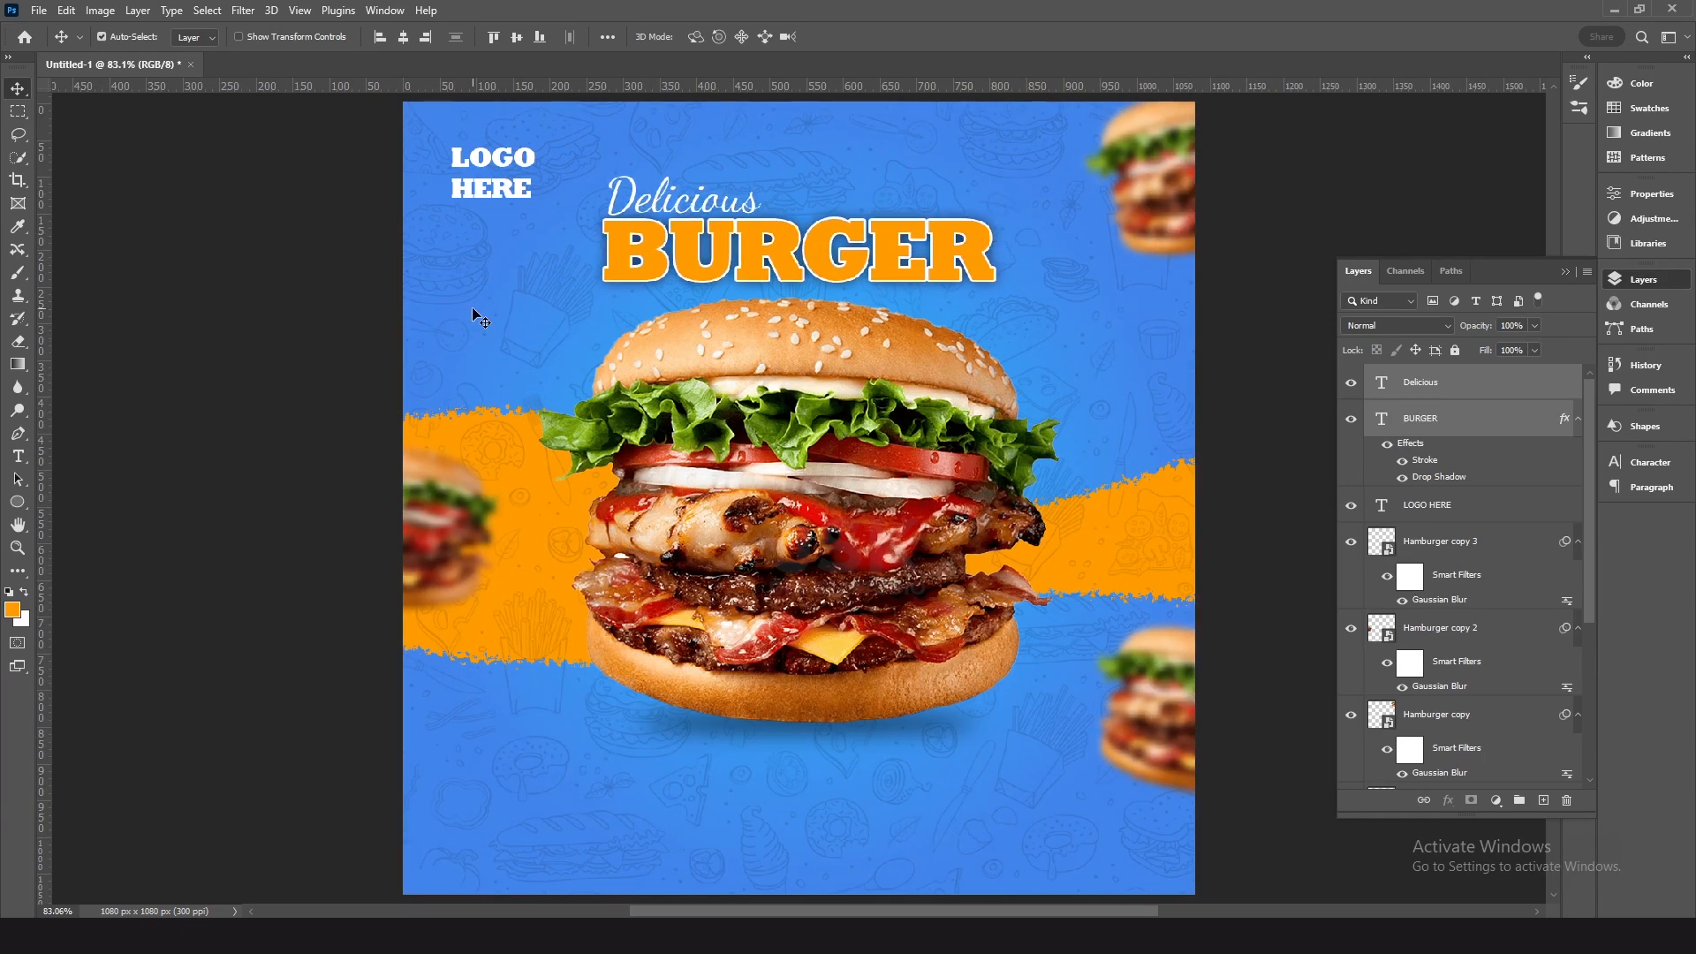
{"action": "left_click", "coordinate": [350, 364]}
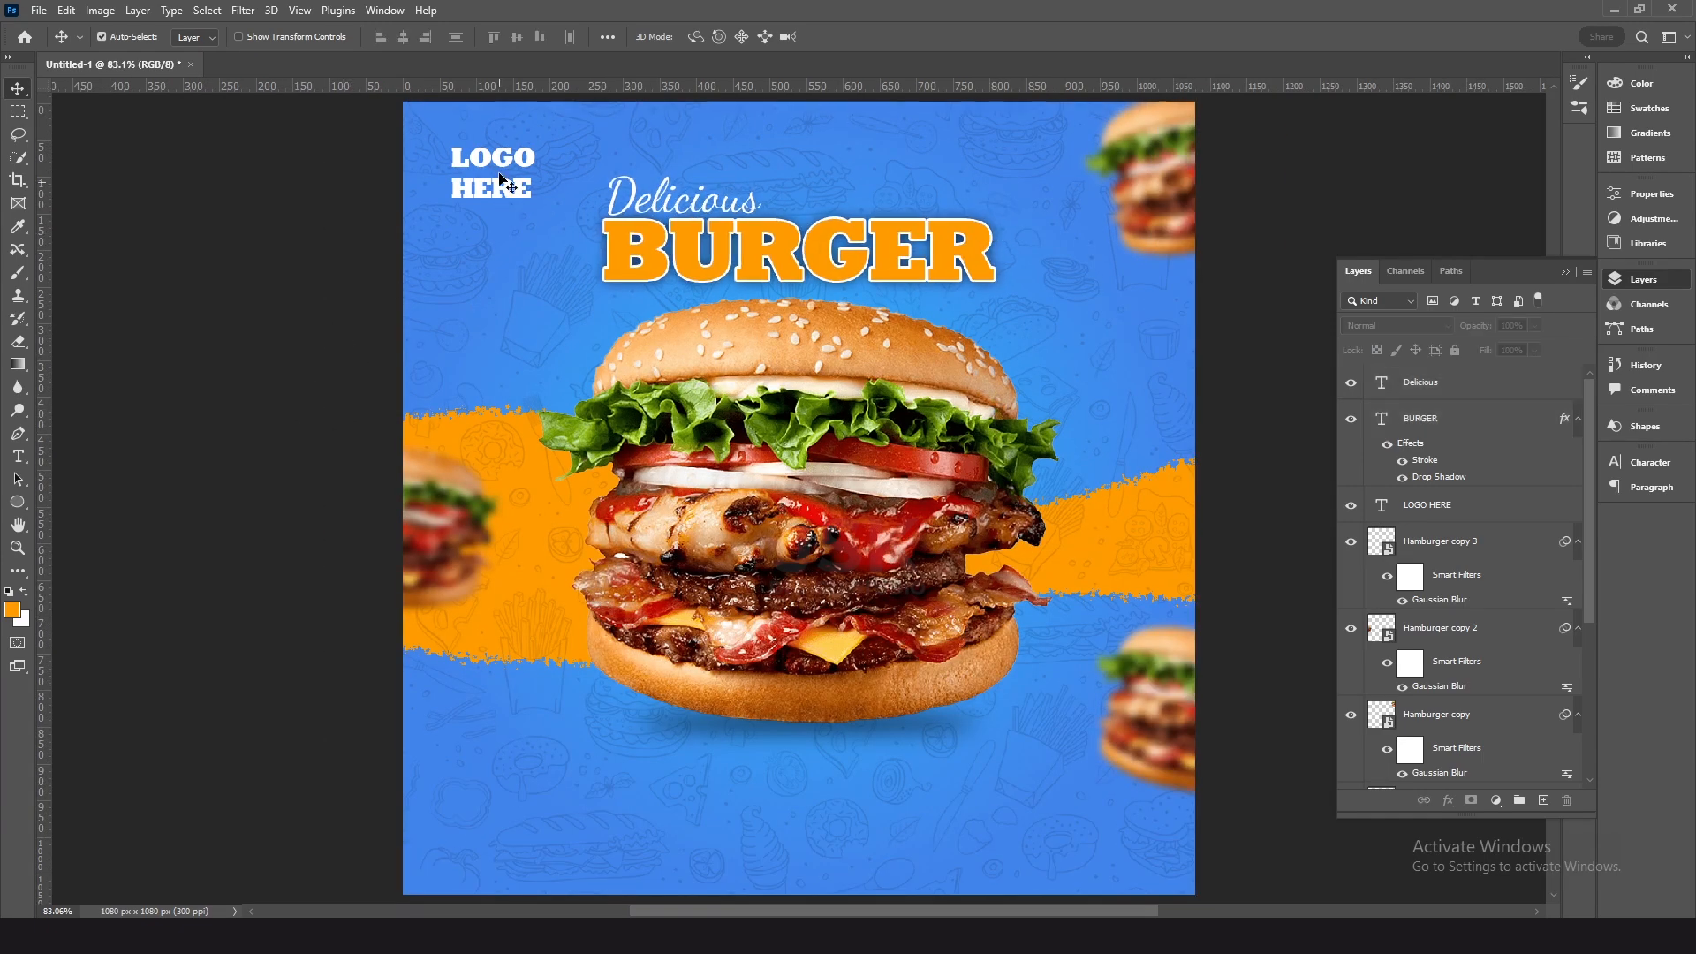
Step: Duplicate the LOGO HERE text into the canvas's lower-left corner and replace its text with Contact Us
{"action": "left_click_drag", "start_coordinate": [500, 189], "coordinate": [506, 817]}
{"action": "double_click", "coordinate": [506, 817]}
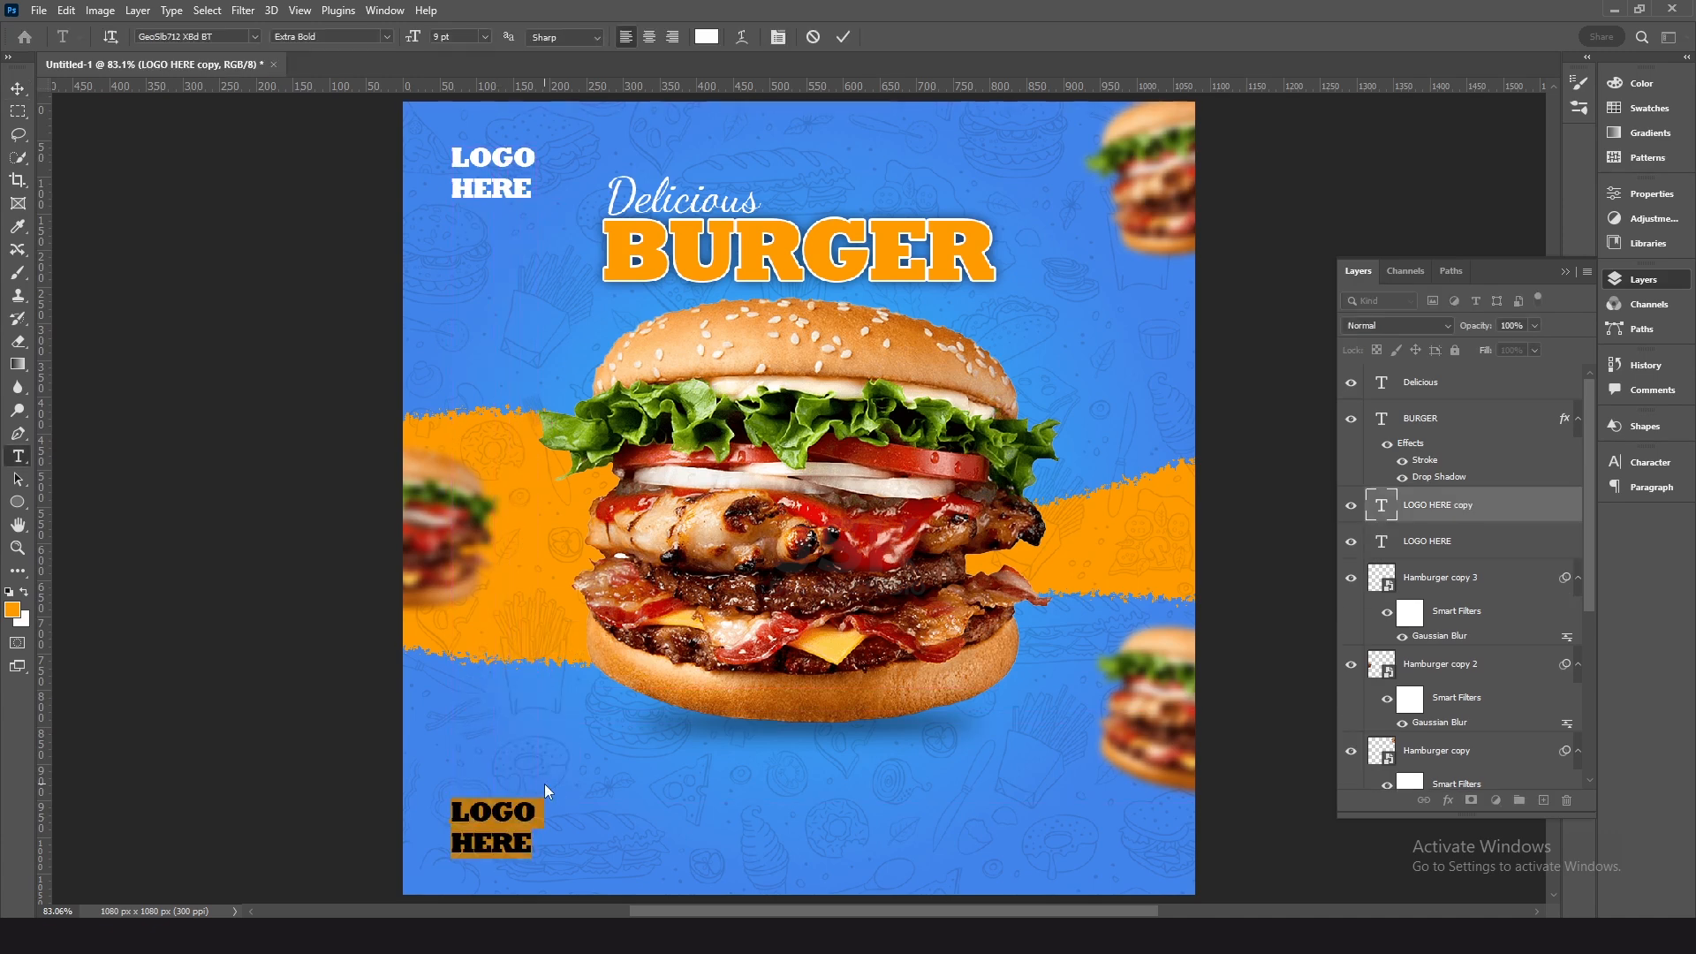
{"action": "type", "text": "Contact us"}
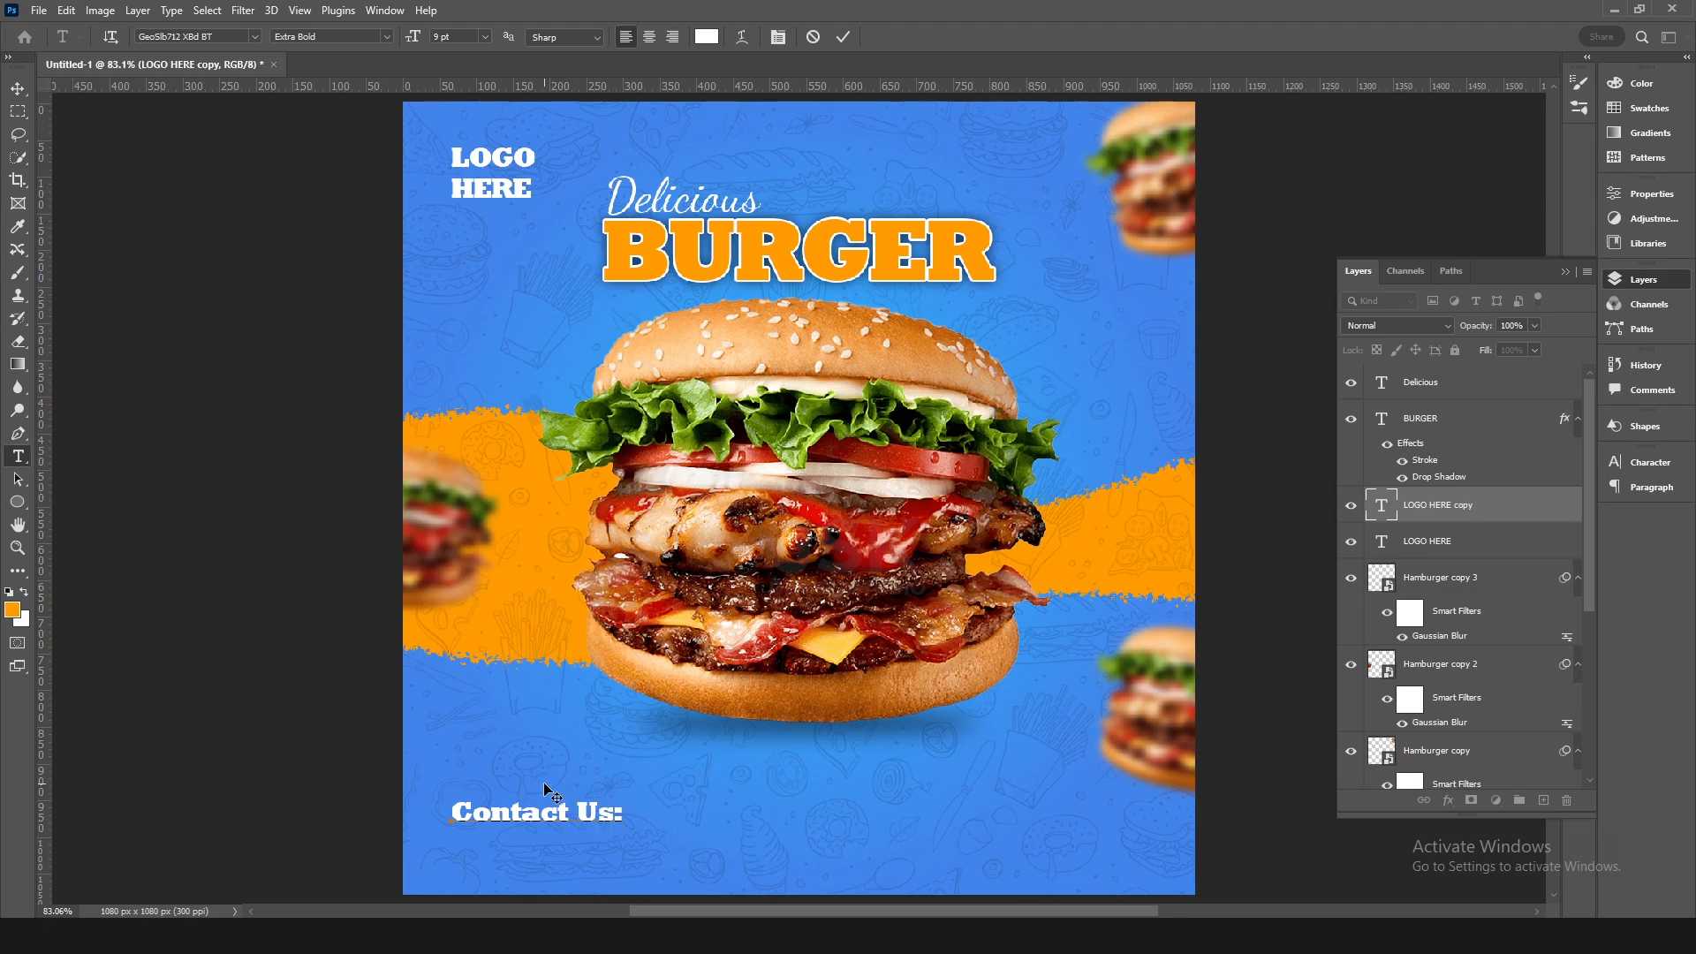
{"action": "key", "text": "ctrl+Return"}
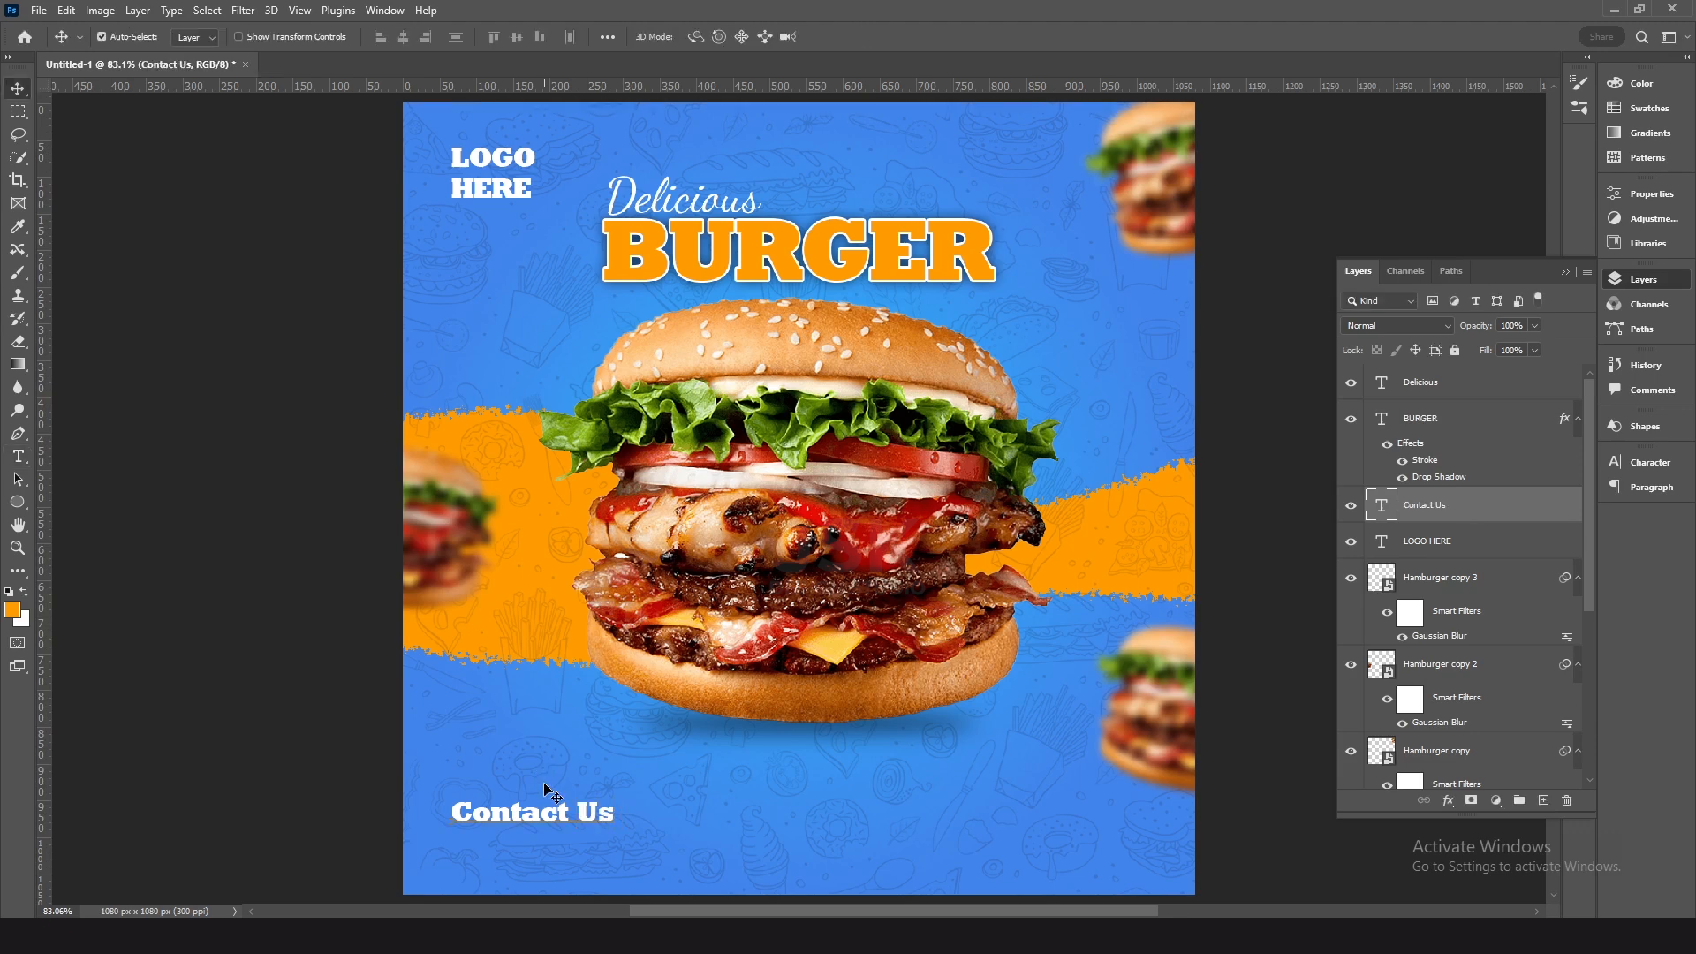
Step: Scale the Contact Us text down to about 4.65 pt, matching the width of the LOGO HERE text
{"action": "key", "text": "ctrl+t"}
{"action": "left_click_drag", "start_coordinate": [616, 798], "coordinate": [536, 812]}
{"action": "key", "text": "Return"}
{"action": "key", "text": "y"}
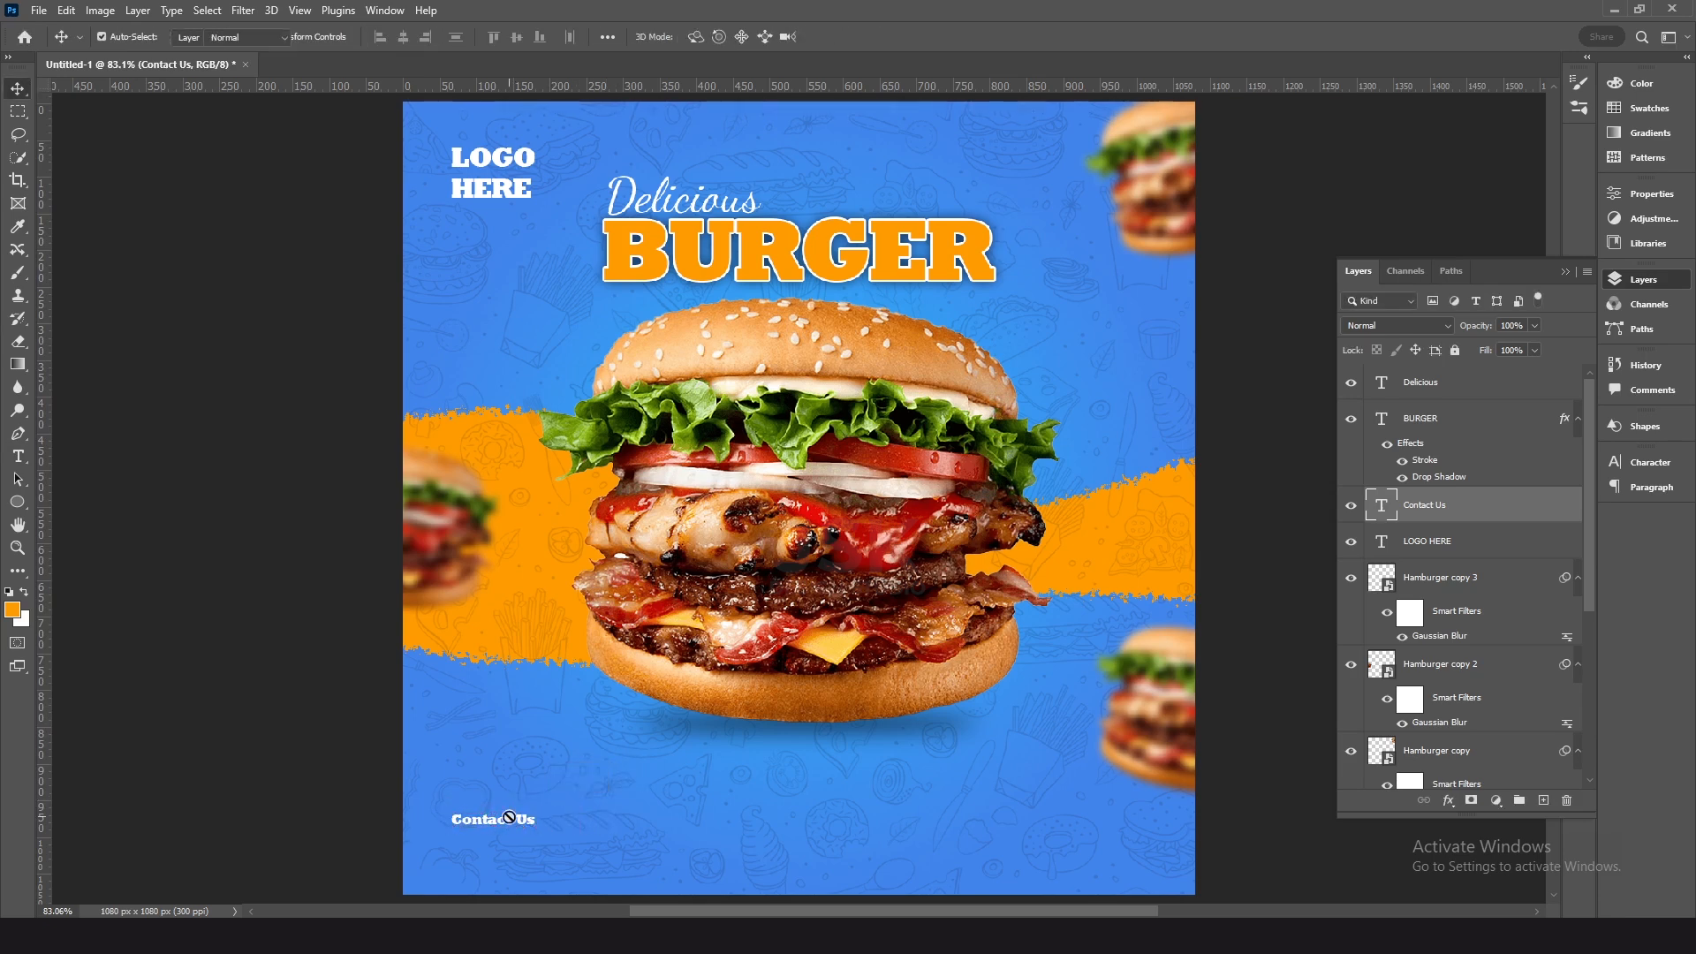
Step: Set the Contact Us text's font to Montserrat Bold and add the phone number on a second line
{"action": "key", "text": "t"}
{"action": "left_click", "coordinate": [509, 818]}
{"action": "key", "text": "ctrl+a"}
{"action": "left_click", "coordinate": [179, 36]}
{"action": "type", "text": "monts"}
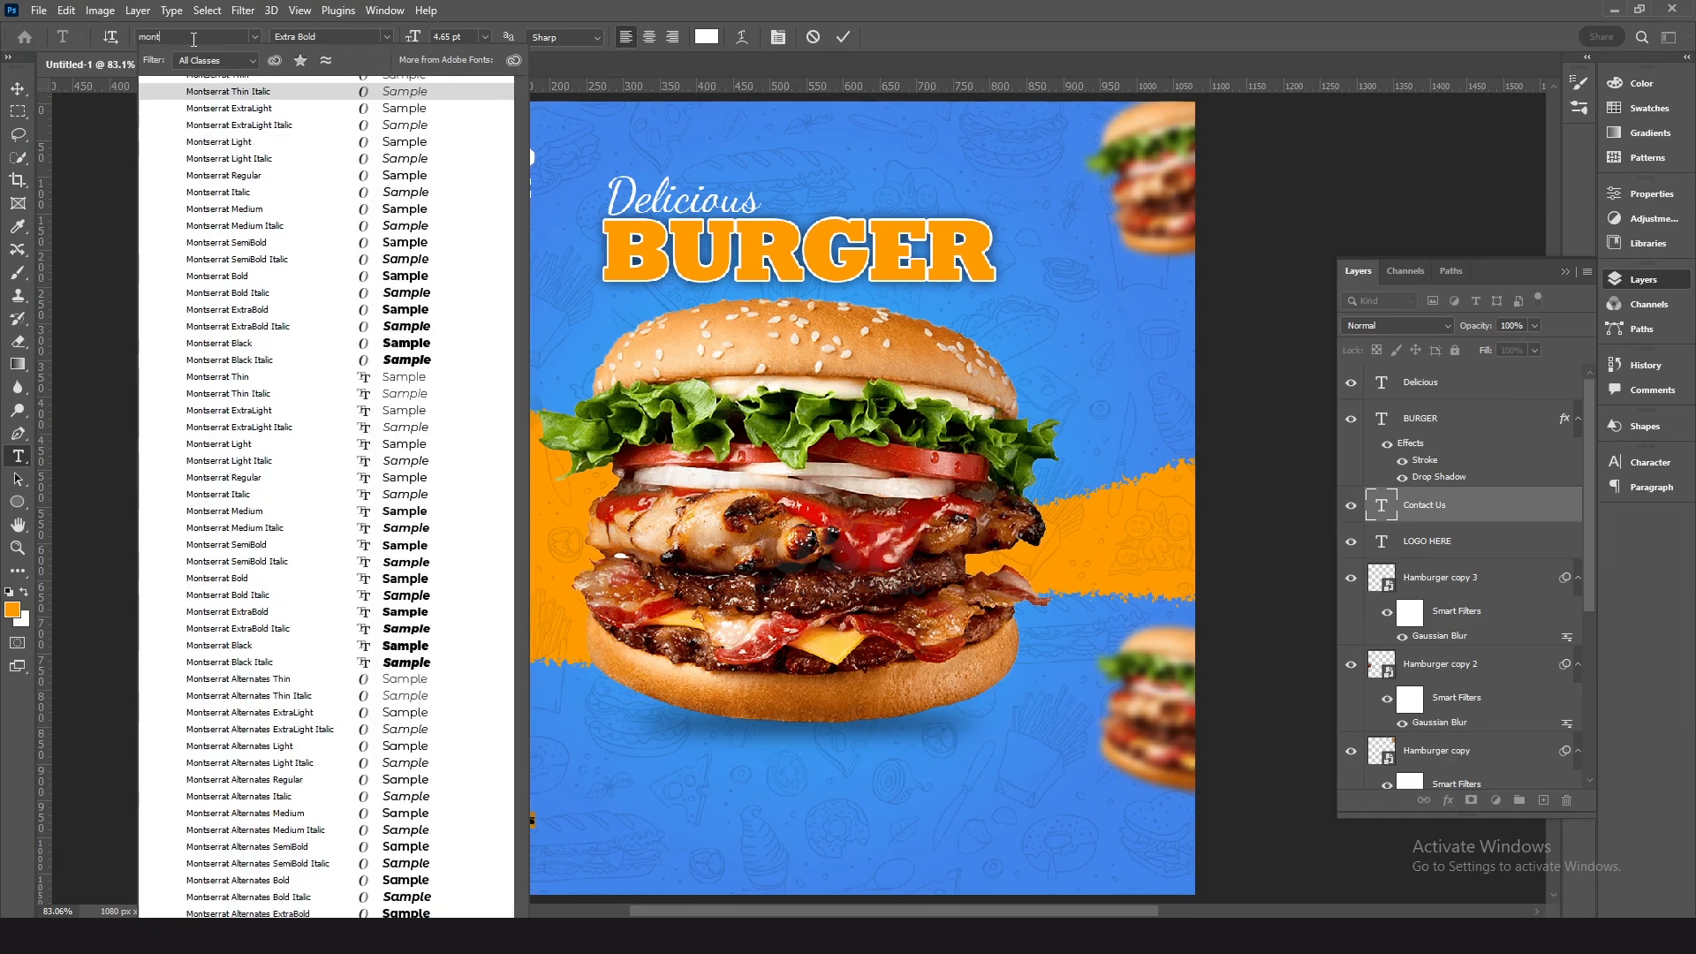
{"action": "left_click", "coordinate": [225, 579]}
{"action": "left_click", "coordinate": [506, 819]}
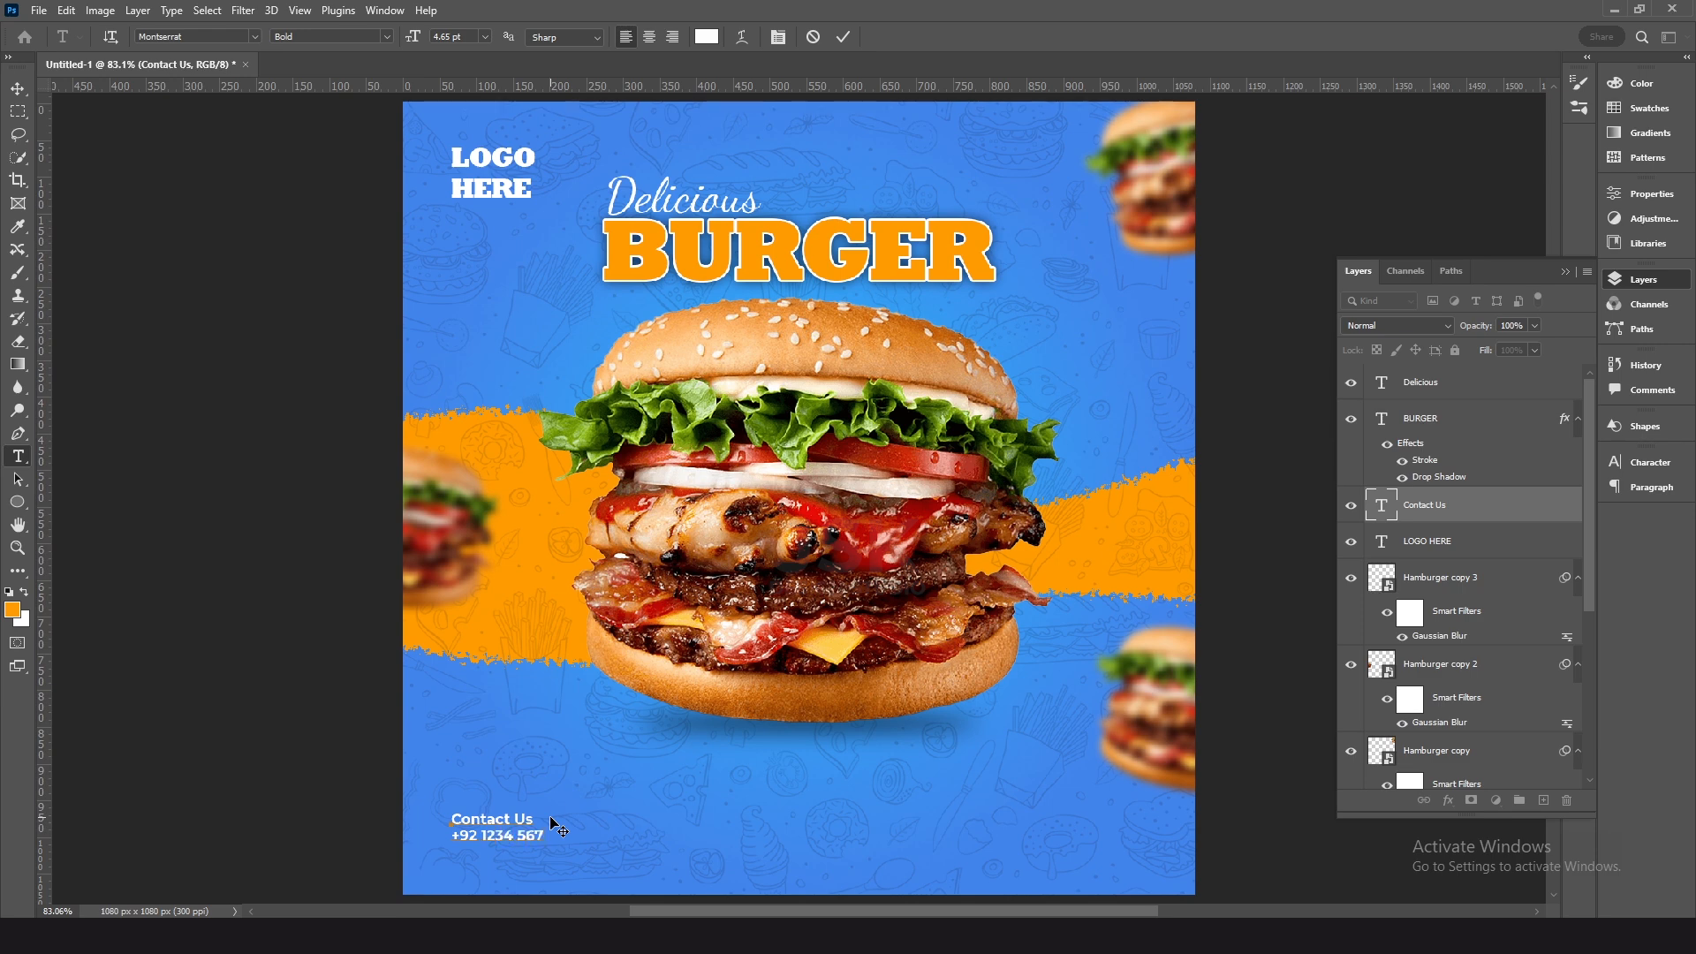
{"action": "key", "text": "ctrl+Return"}
Step: Enlarge the two-line contact text slightly and move it down towards the canvas's lower edge
{"action": "key", "text": "v"}
{"action": "key", "text": "ctrl+t"}
{"action": "left_click_drag", "start_coordinate": [544, 812], "coordinate": [554, 806]}
{"action": "key", "text": "Return"}
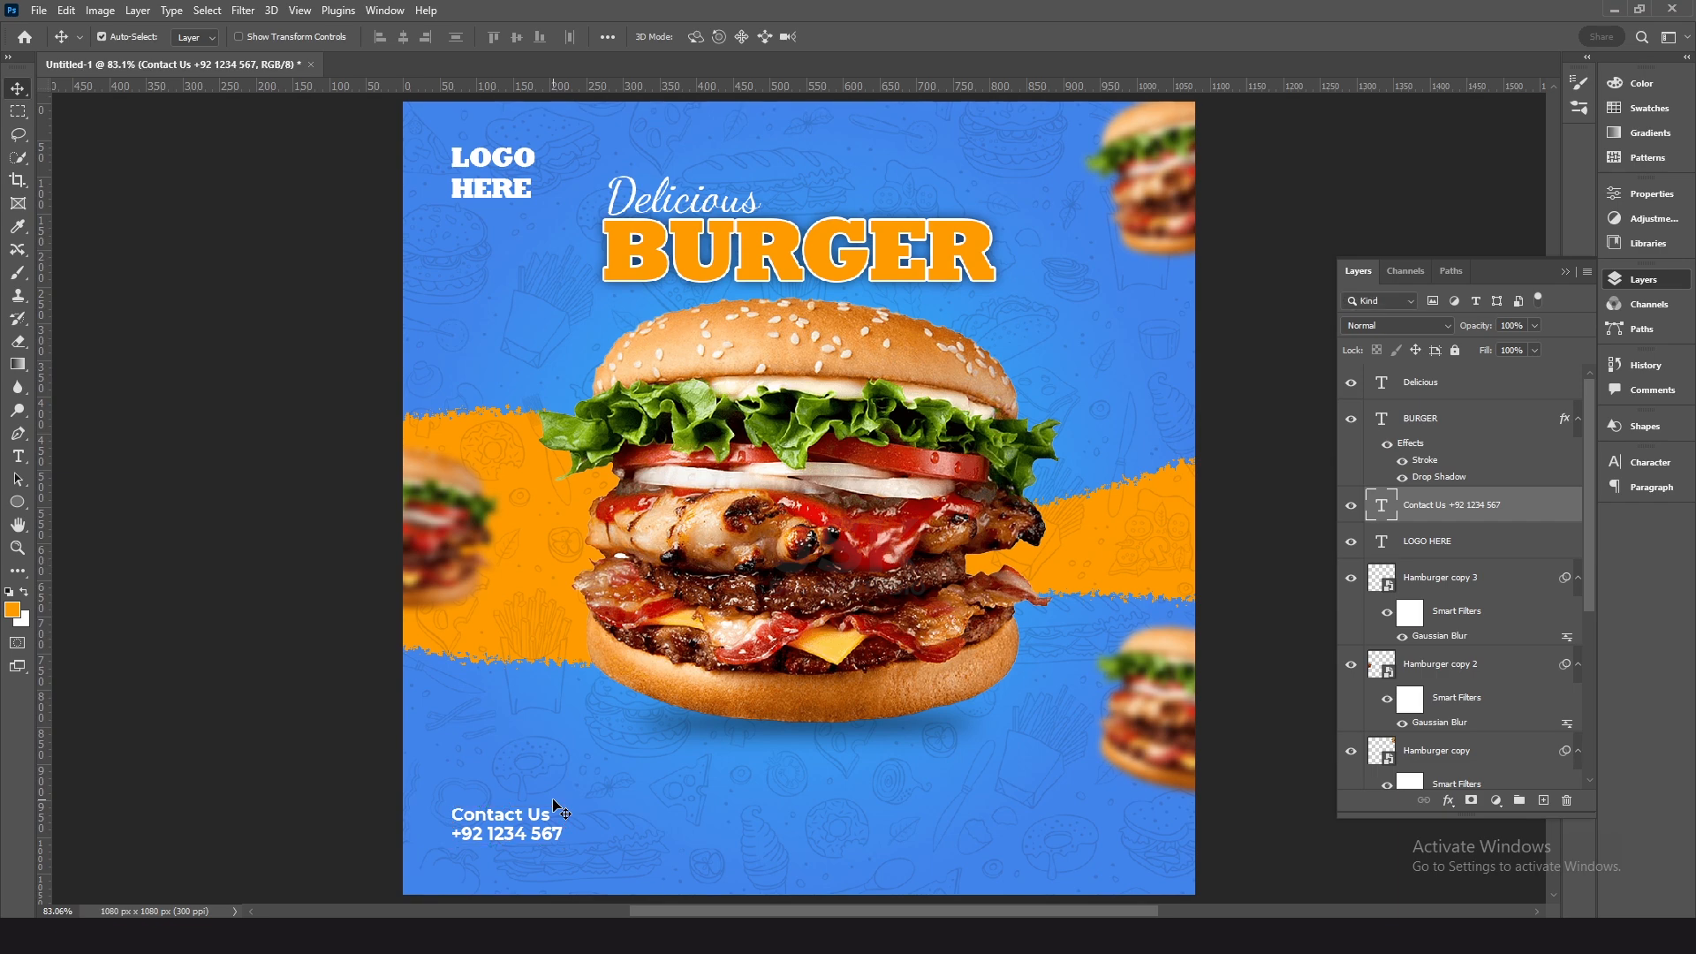
{"action": "key", "text": "shift+Down"}
{"action": "key", "text": "shift+Down"}
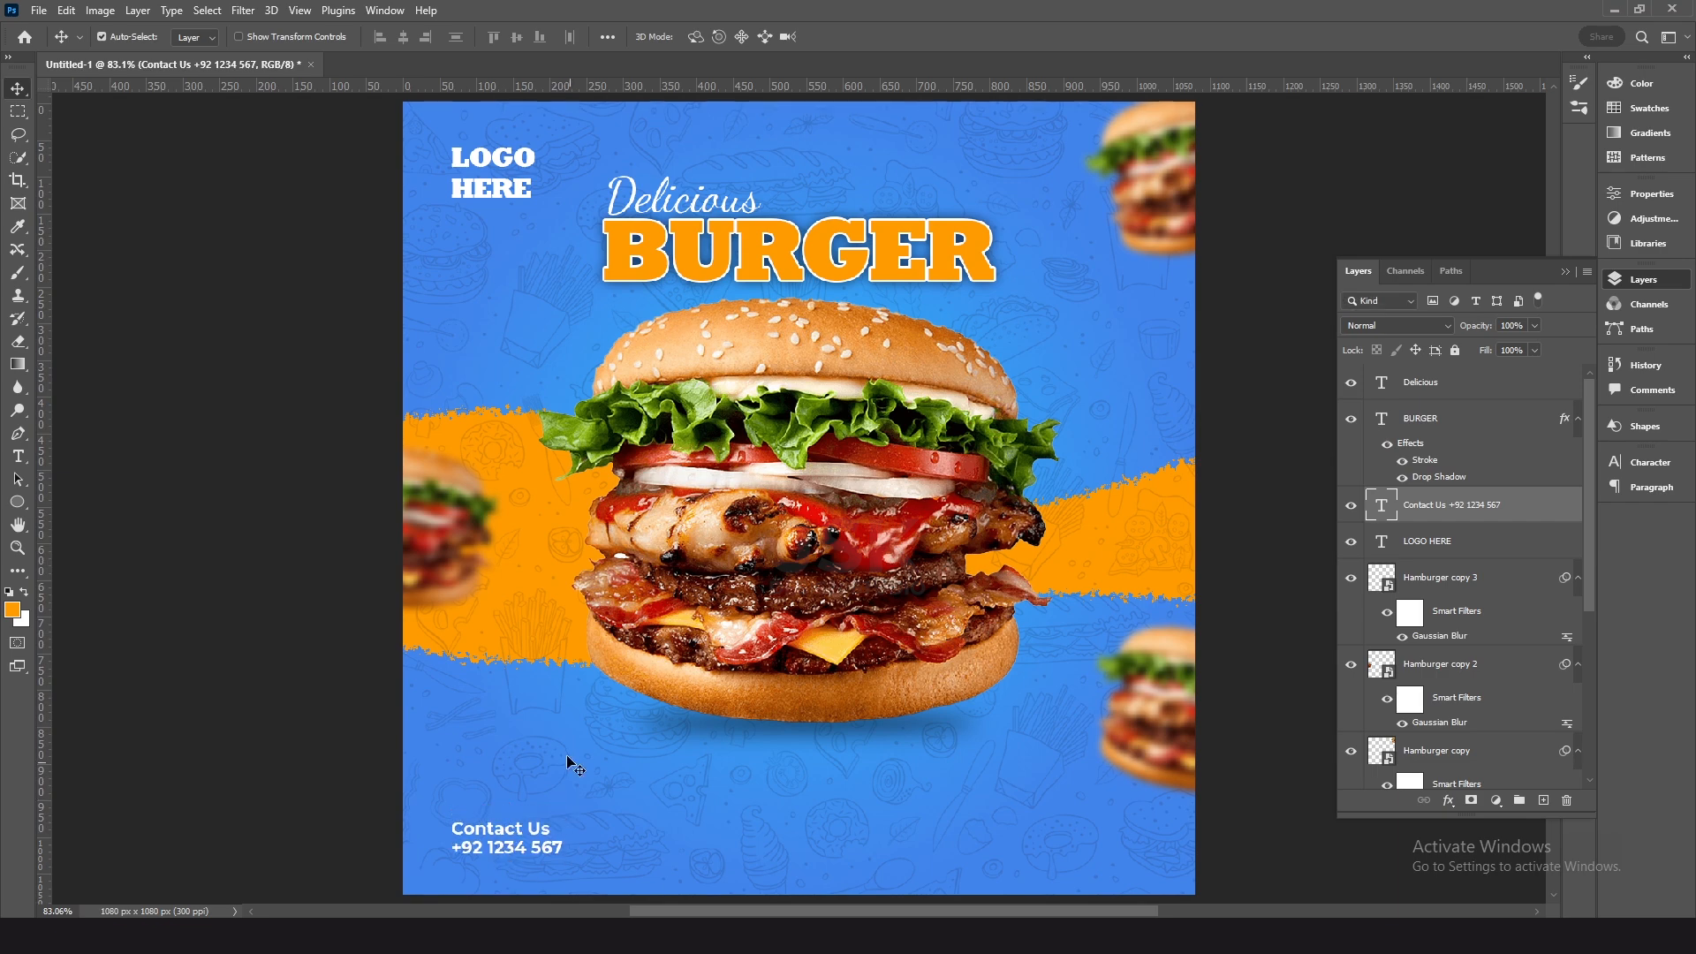
Step: Place a duplicate of the contact text in the canvas's lower-right corner, level with the original
{"action": "left_click", "coordinate": [601, 755], "text": "ctrl"}
{"action": "left_click_drag", "start_coordinate": [576, 703], "coordinate": [470, 618]}
{"action": "left_click_drag", "start_coordinate": [425, 788], "coordinate": [1119, 789]}
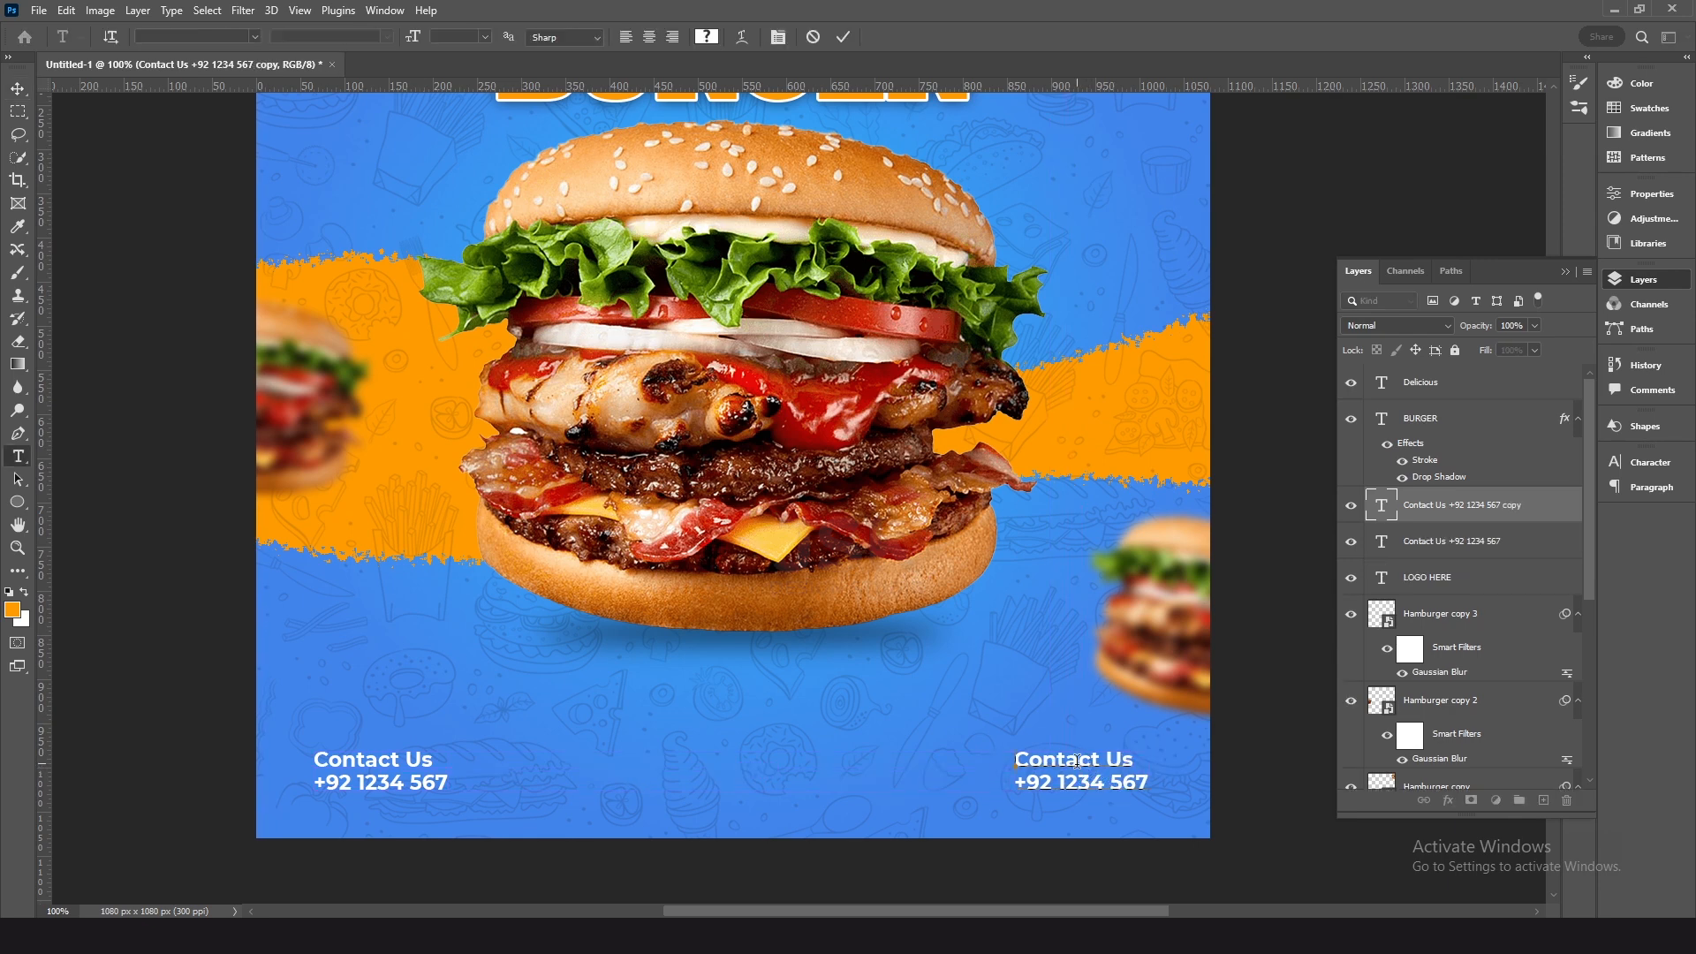
{"action": "double_click", "coordinate": [1108, 767]}
{"action": "type", "text": "www.yourwebsite"}
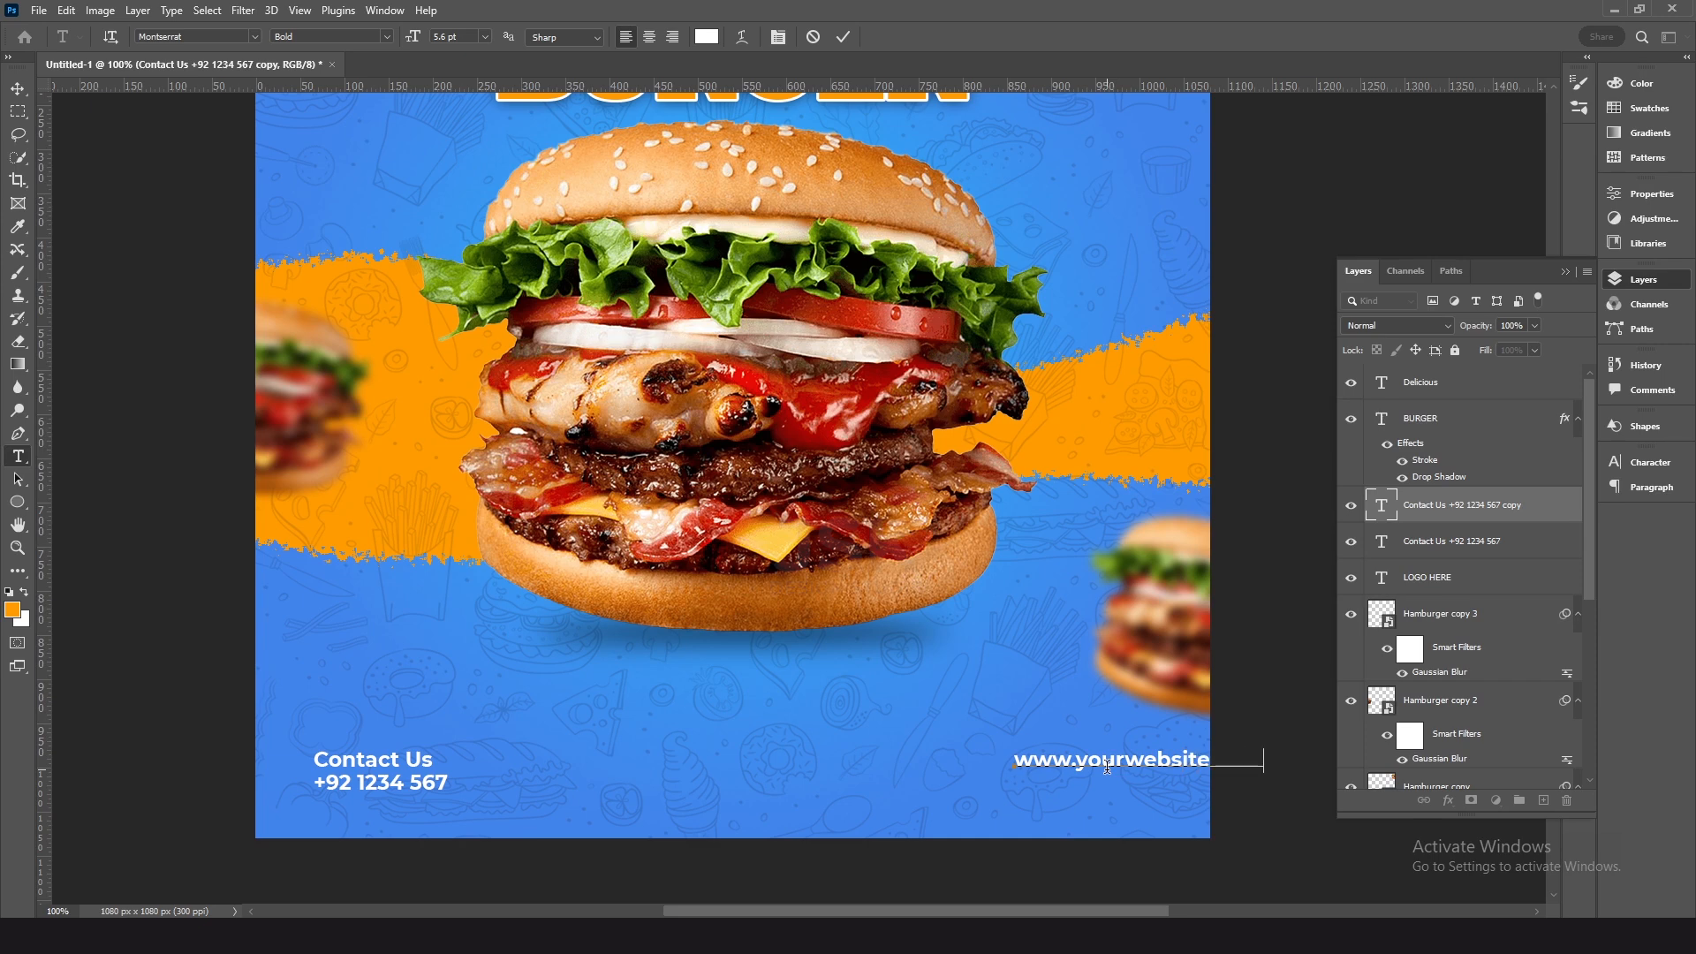
{"action": "key", "text": "ctrl+t"}
{"action": "left_click_drag", "start_coordinate": [1080, 769], "coordinate": [1018, 777]}
{"action": "key", "text": "Return"}
{"action": "key", "text": "t"}
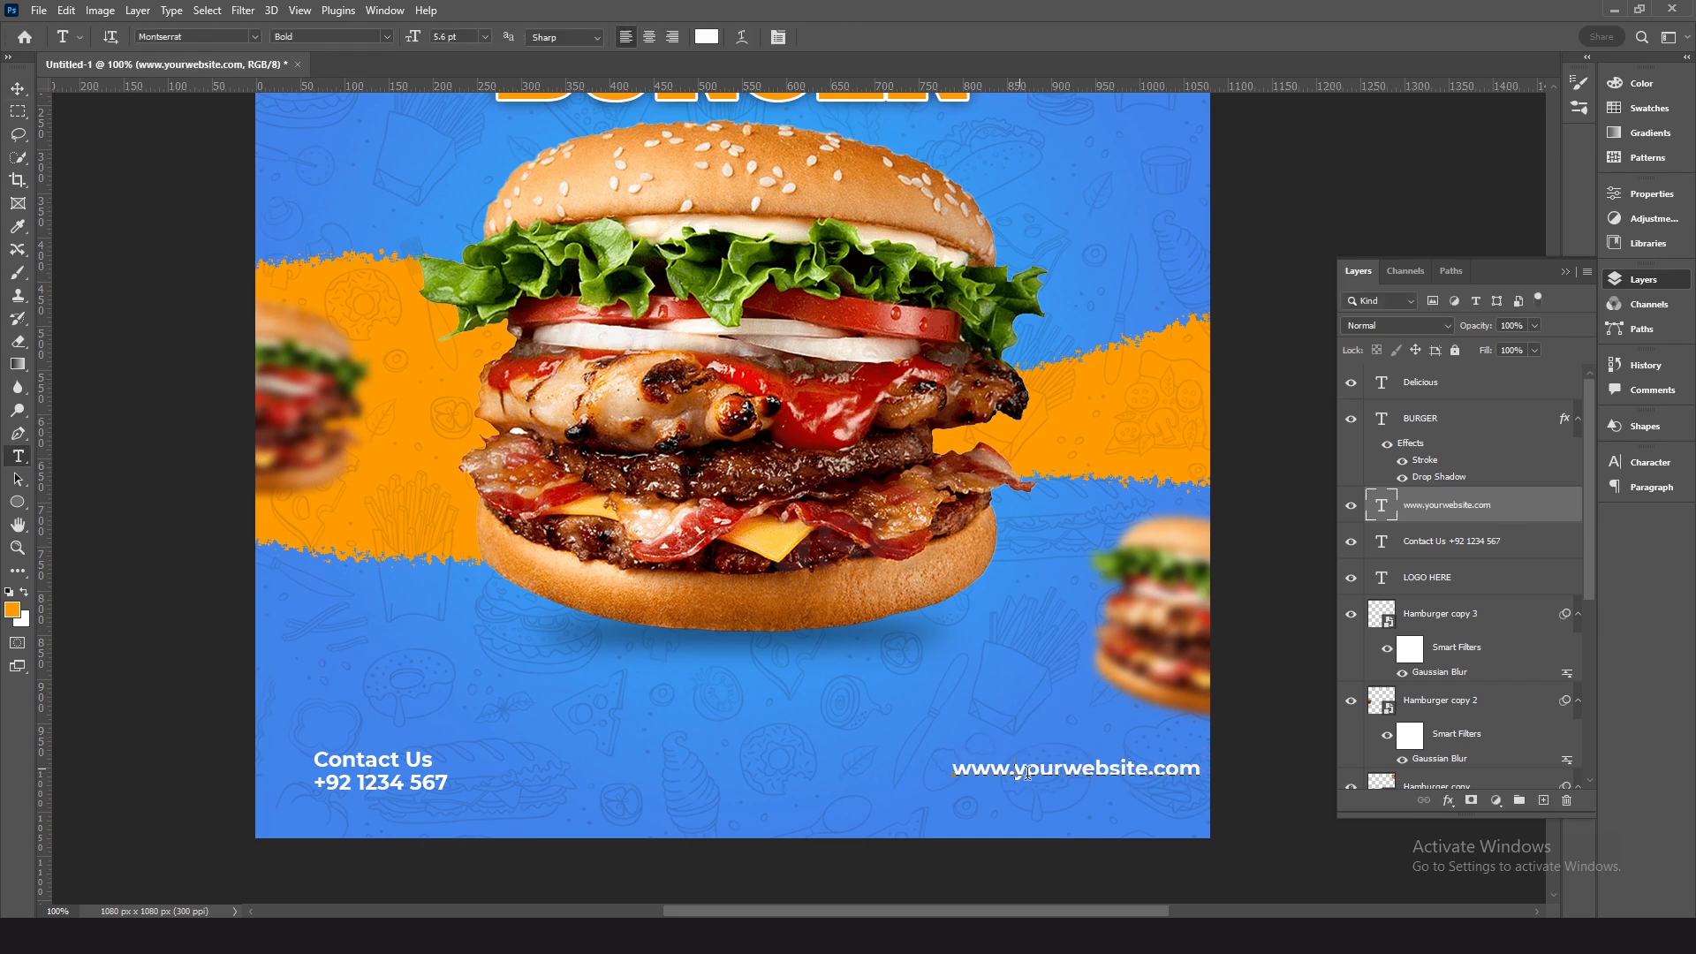
{"action": "left_click_drag", "start_coordinate": [1016, 770], "coordinate": [952, 769]}
{"action": "key", "text": "BackSpace"}
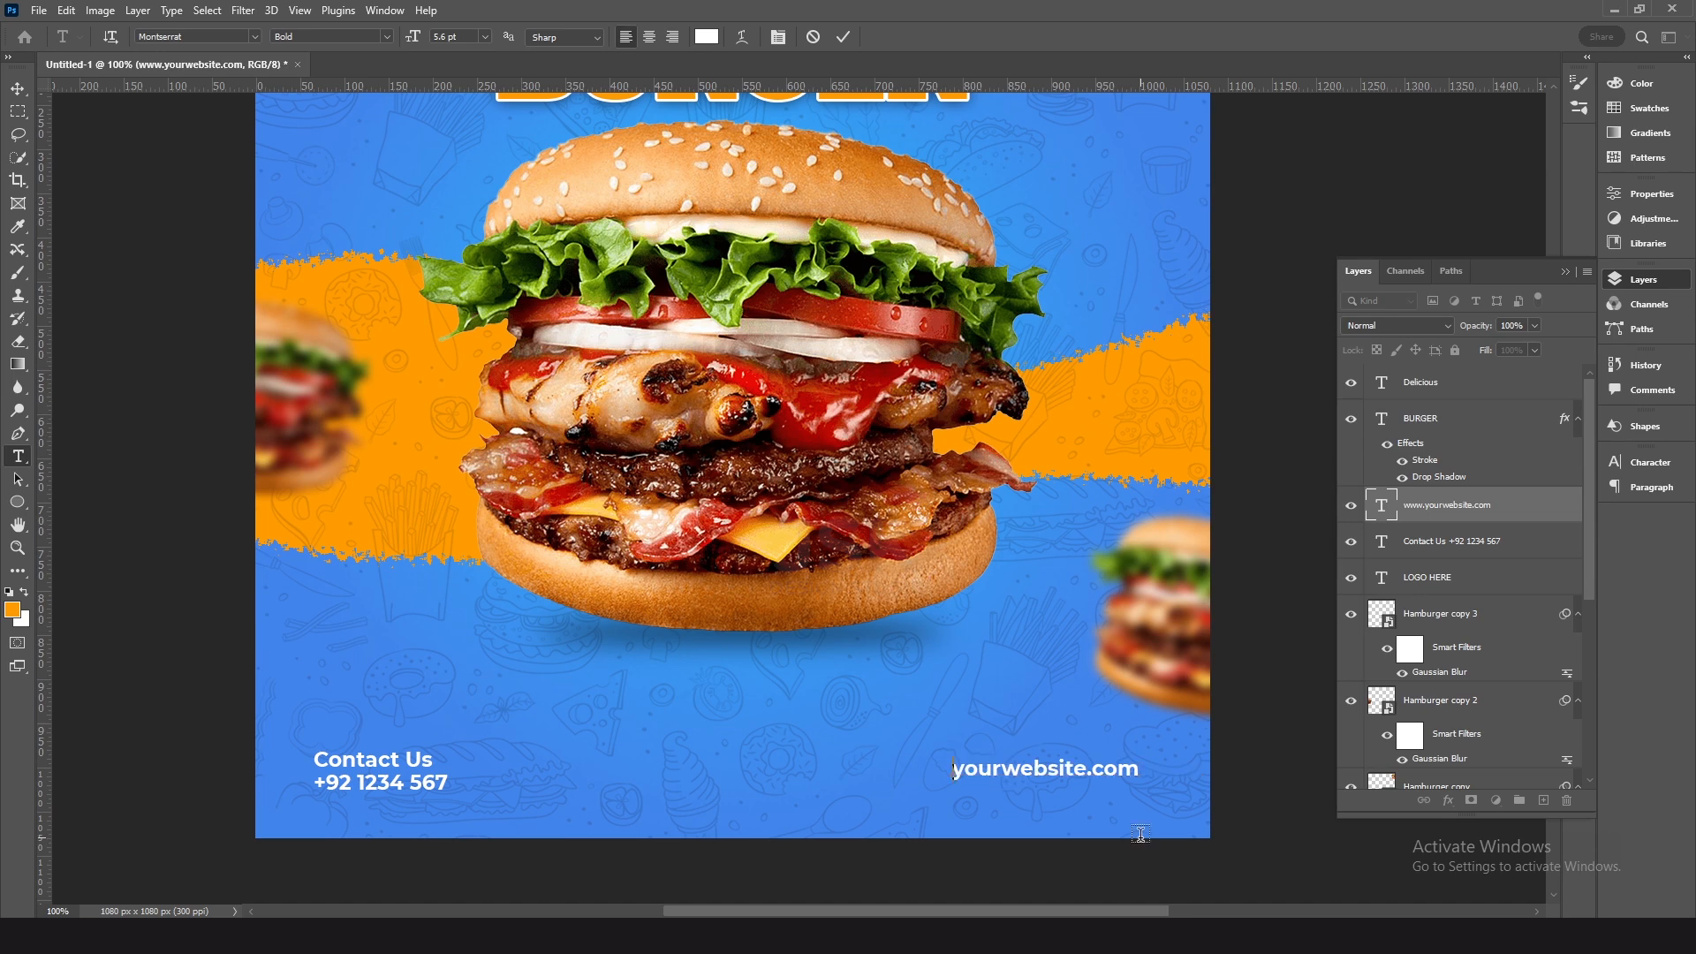
{"action": "key", "text": "ctrl+Return"}
Step: Nudge the website text right and down to line up with the phone number line of the contact text
{"action": "key", "text": "v"}
{"action": "key", "text": "shift+Right"}
{"action": "key", "text": "shift+Right"}
{"action": "key", "text": "shift+Right"}
{"action": "key", "text": "shift+Down"}
{"action": "key", "text": "Down"}
{"action": "key", "text": "Down"}
{"action": "key", "text": "Down"}
{"action": "key", "text": "Down"}
Step: Set the website text's font size to 5 pt
{"action": "double_click", "coordinate": [1079, 782]}
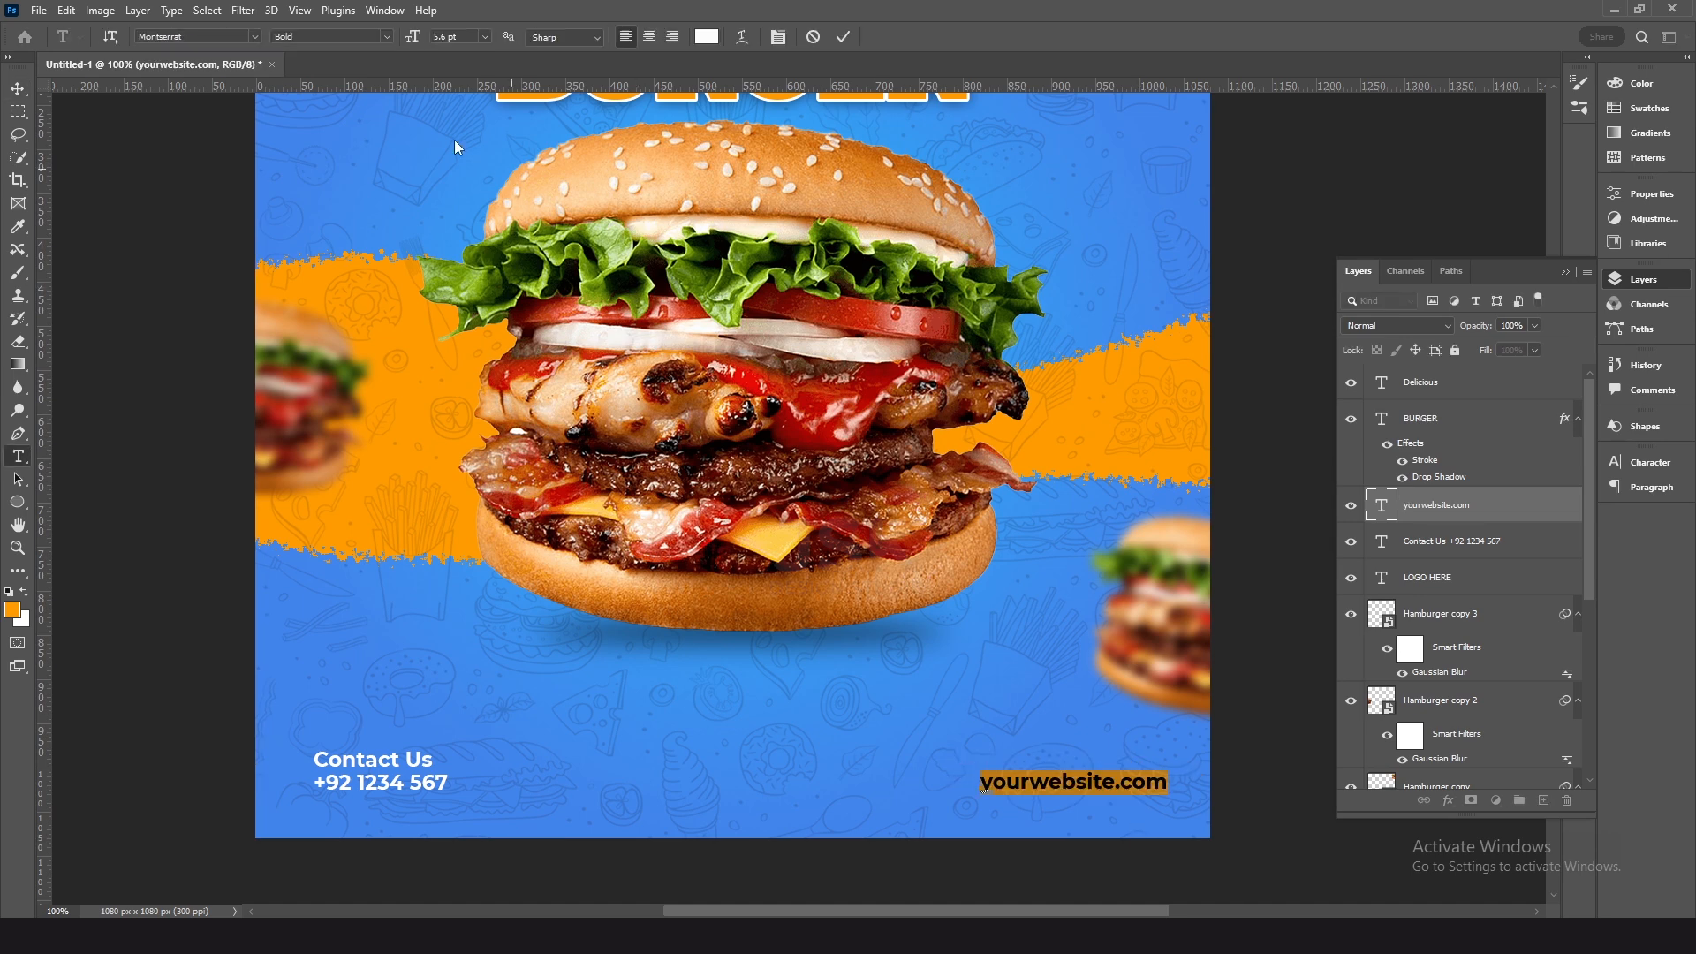
{"action": "type", "text": "5"}
{"action": "key", "text": "Return"}
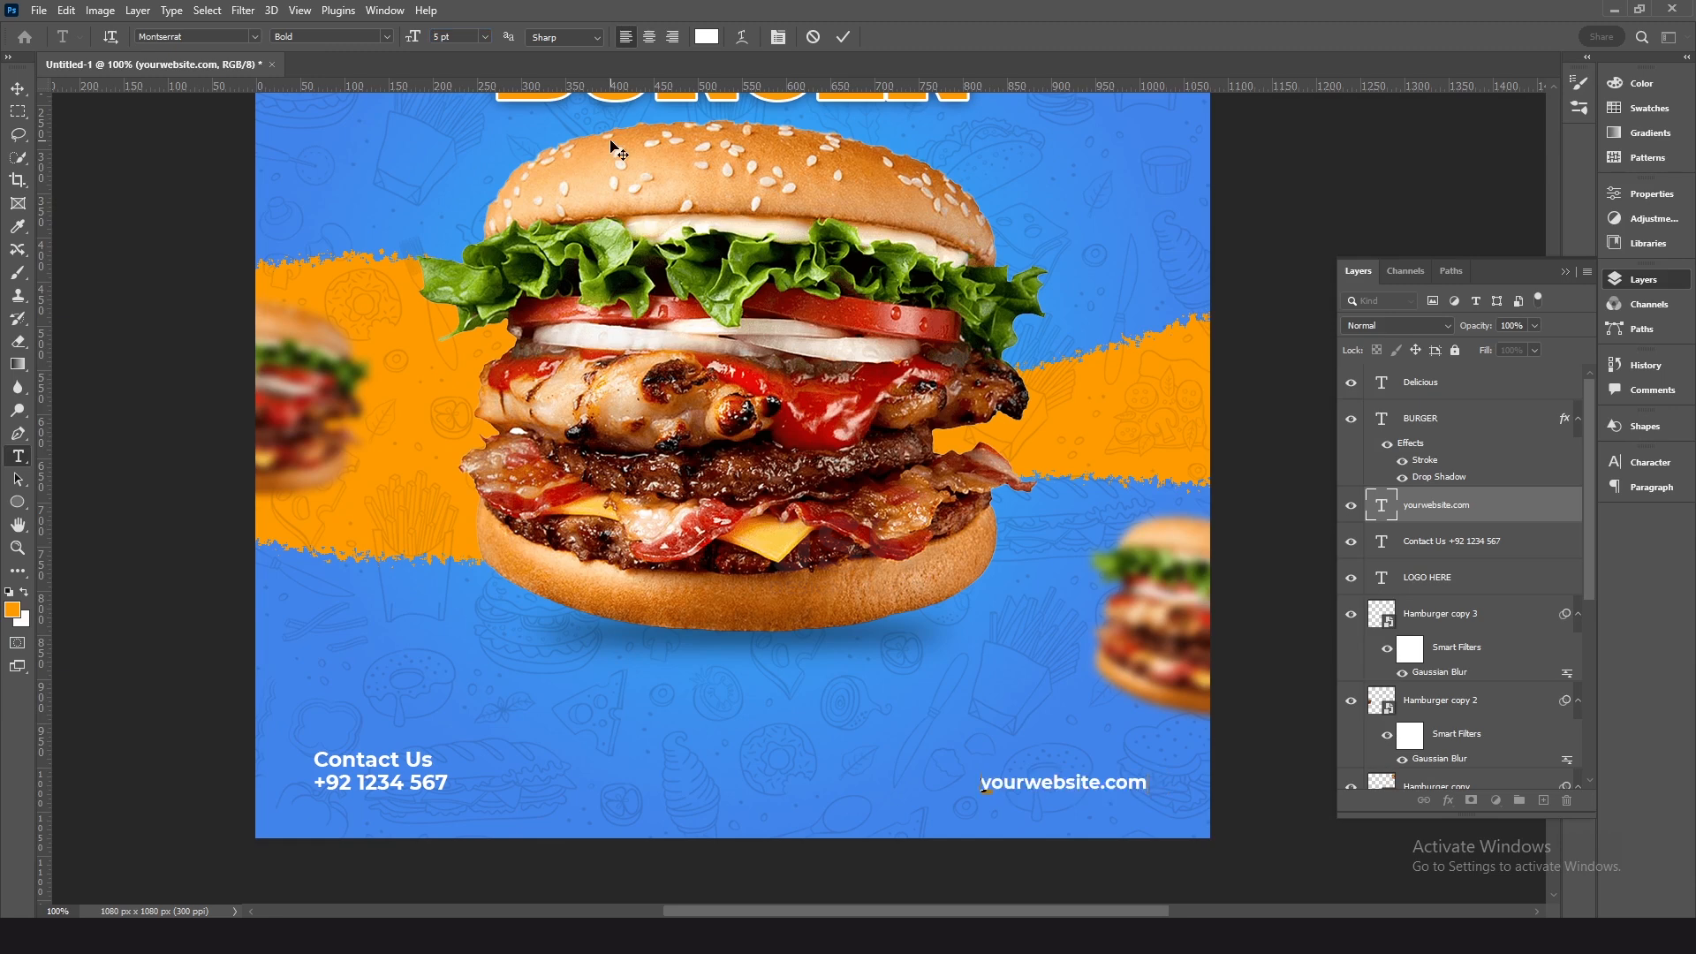
{"action": "key", "text": "ctrl+Return"}
Step: Nudge the website text slightly up and further right, level with the middle of the two-line contact text
{"action": "key", "text": "v"}
{"action": "key", "text": "Up"}
{"action": "key", "text": "Up"}
{"action": "key", "text": "Up"}
{"action": "key", "text": "Up"}
{"action": "key", "text": "Up"}
{"action": "key", "text": "Up"}
{"action": "key", "text": "Right"}
{"action": "key", "text": "Right"}
{"action": "key", "text": "Right"}
{"action": "key", "text": "Right"}
{"action": "key", "text": "Right"}
{"action": "key", "text": "Right"}
{"action": "key", "text": "Right"}
{"action": "key", "text": "Right"}
{"action": "key", "text": "Right"}
{"action": "key", "text": "Right"}
{"action": "key", "text": "Right"}
{"action": "key", "text": "Right"}
{"action": "key", "text": "Right"}
{"action": "key", "text": "Right"}
{"action": "key", "text": "Right"}
{"action": "key", "text": "Right"}
{"action": "key", "text": "Right"}
{"action": "key", "text": "Right"}
{"action": "key", "text": "Right"}
{"action": "key", "text": "Right"}
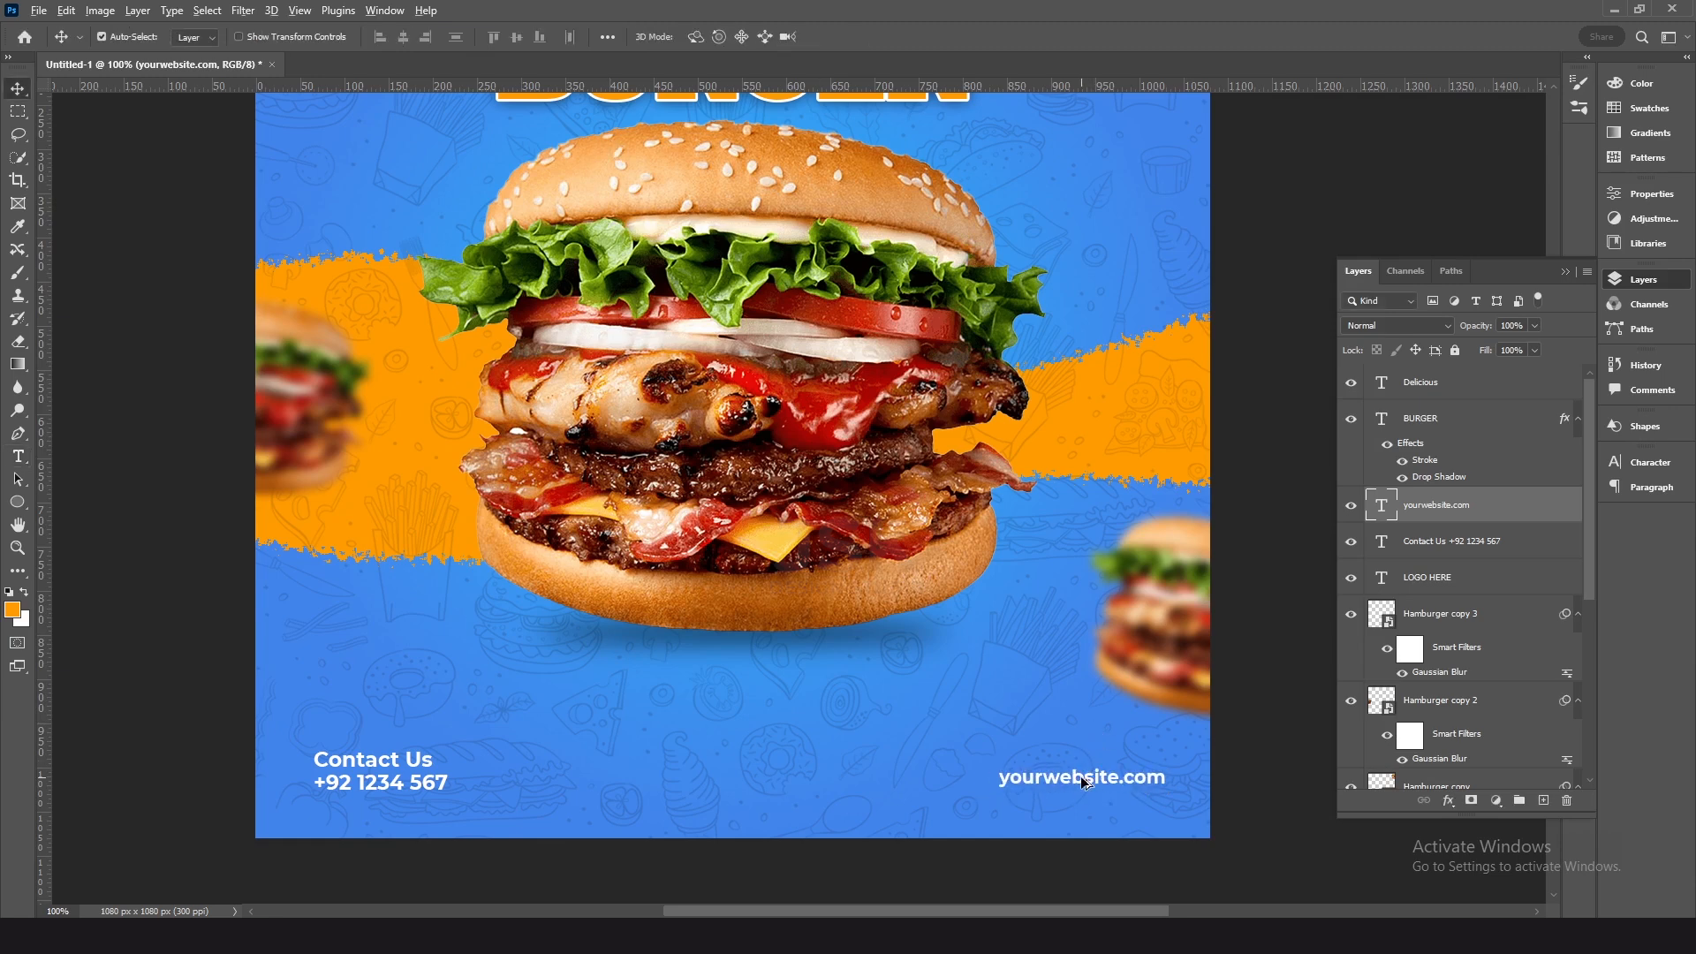
Step: Duplicate the website text to the middle of the canvas's lower edge and change the copy to "ORDER NOW"
{"action": "left_click_drag", "start_coordinate": [1088, 779], "coordinate": [758, 782]}
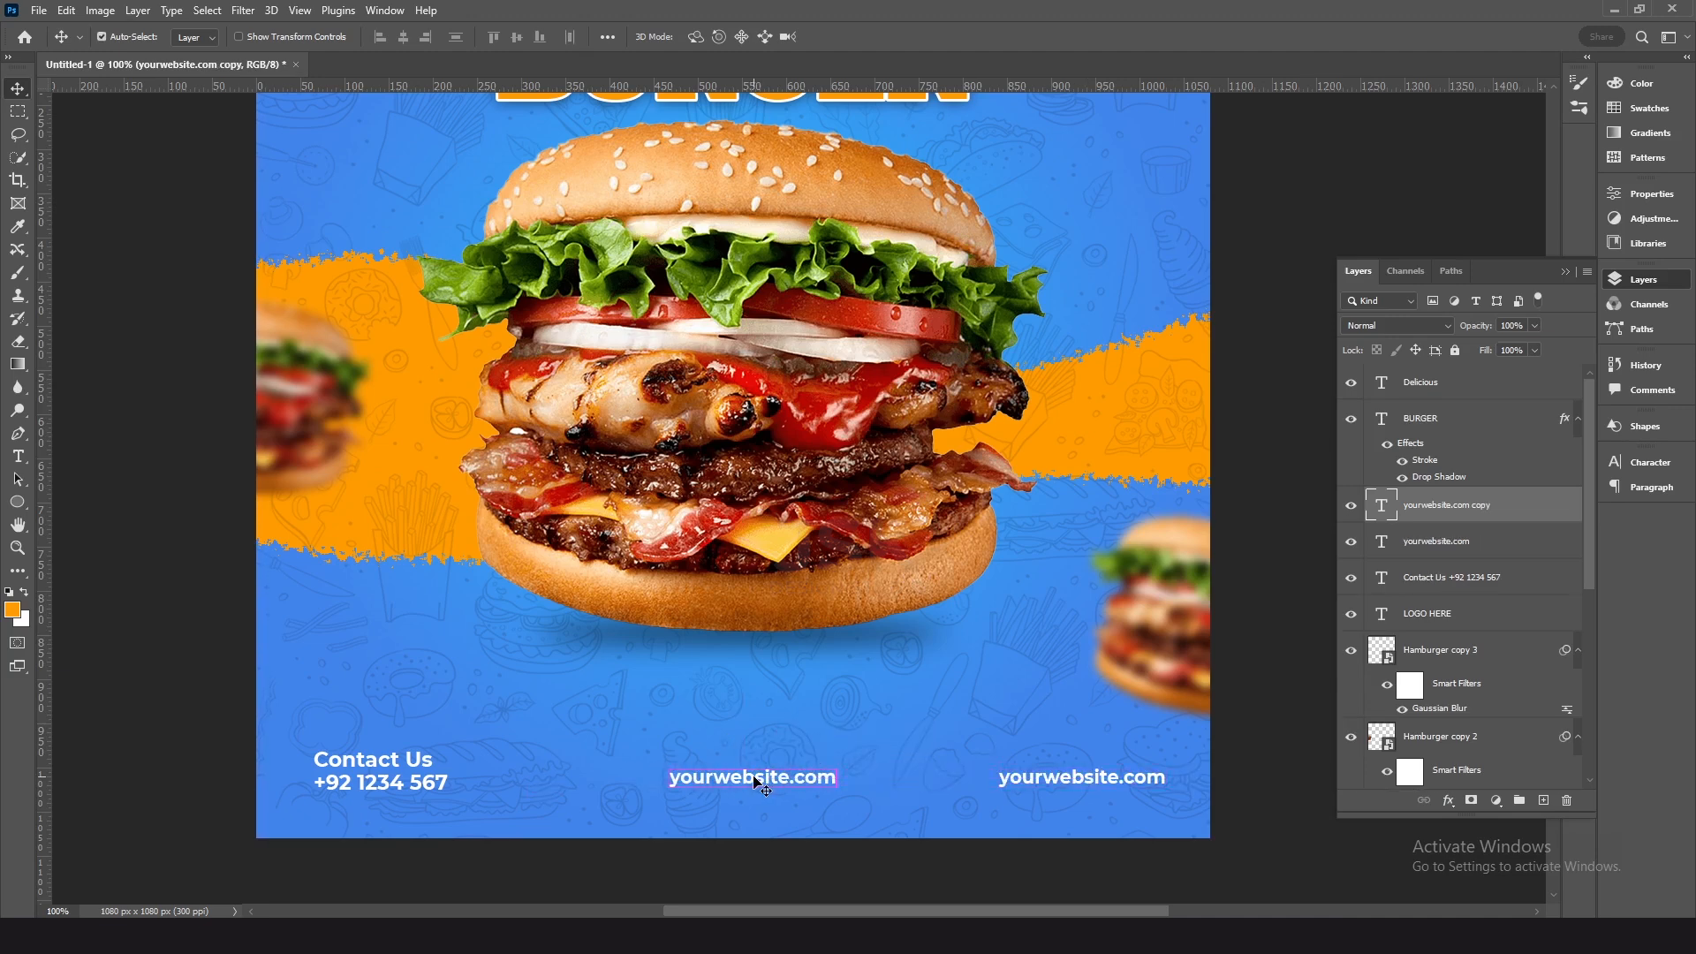
{"action": "double_click", "coordinate": [757, 780]}
{"action": "type", "text": "ORDER NOW"}
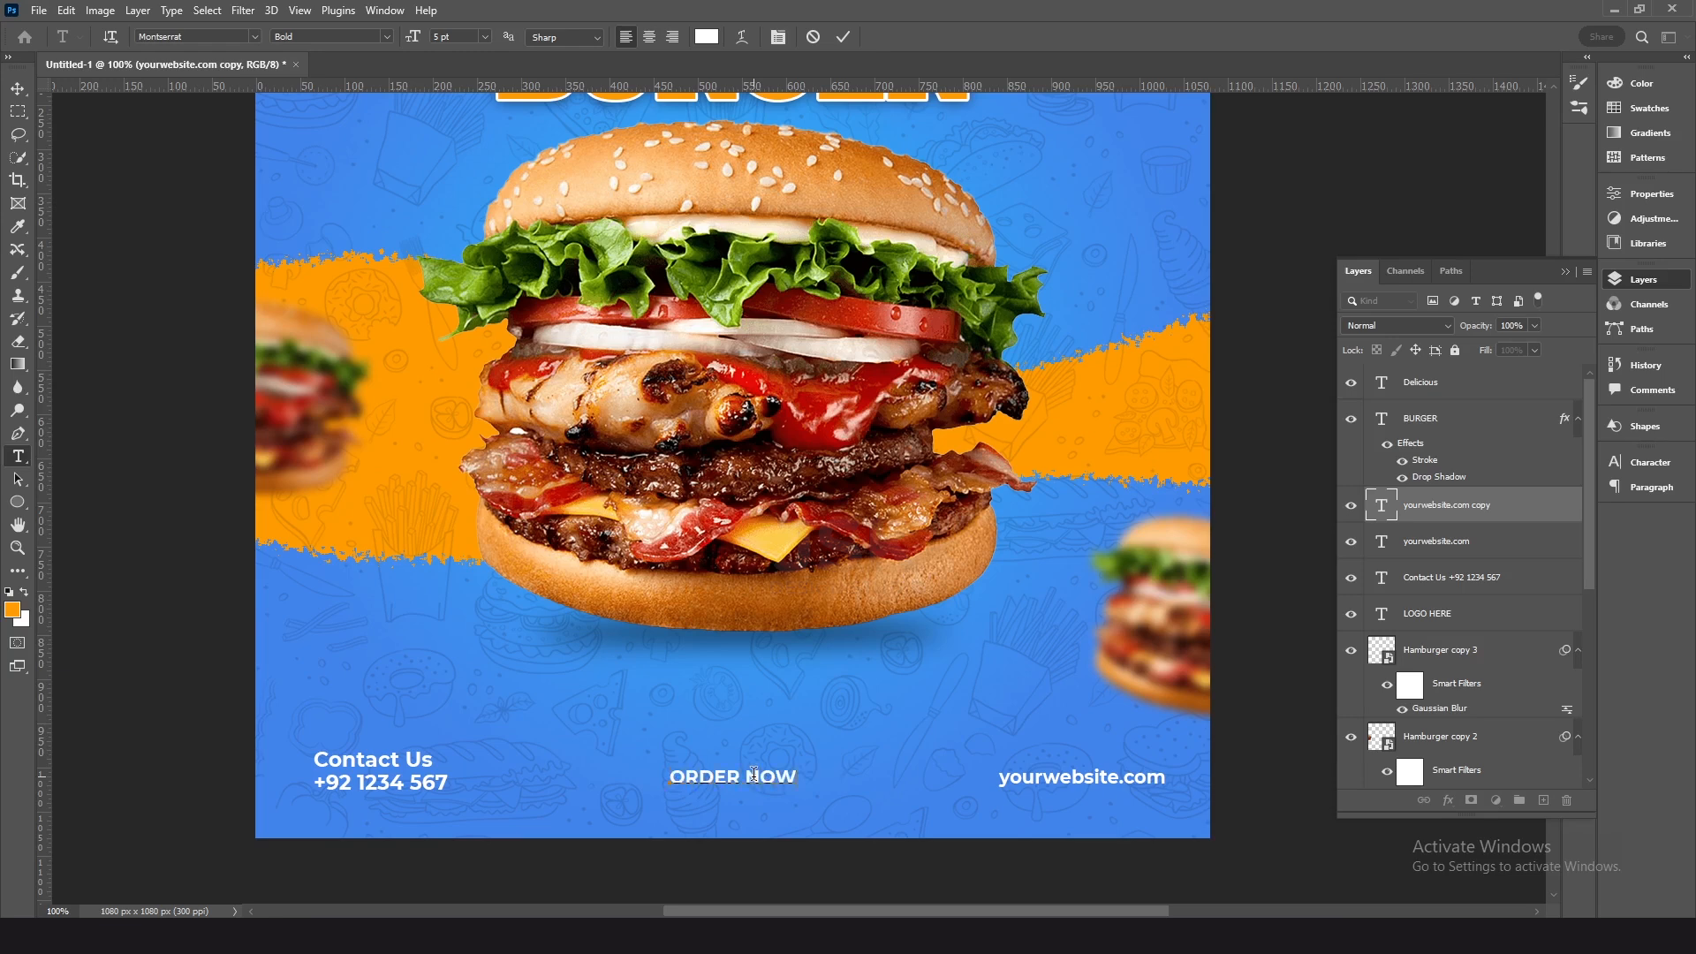
{"action": "key", "text": "ctrl+Return"}
{"action": "key", "text": "v"}
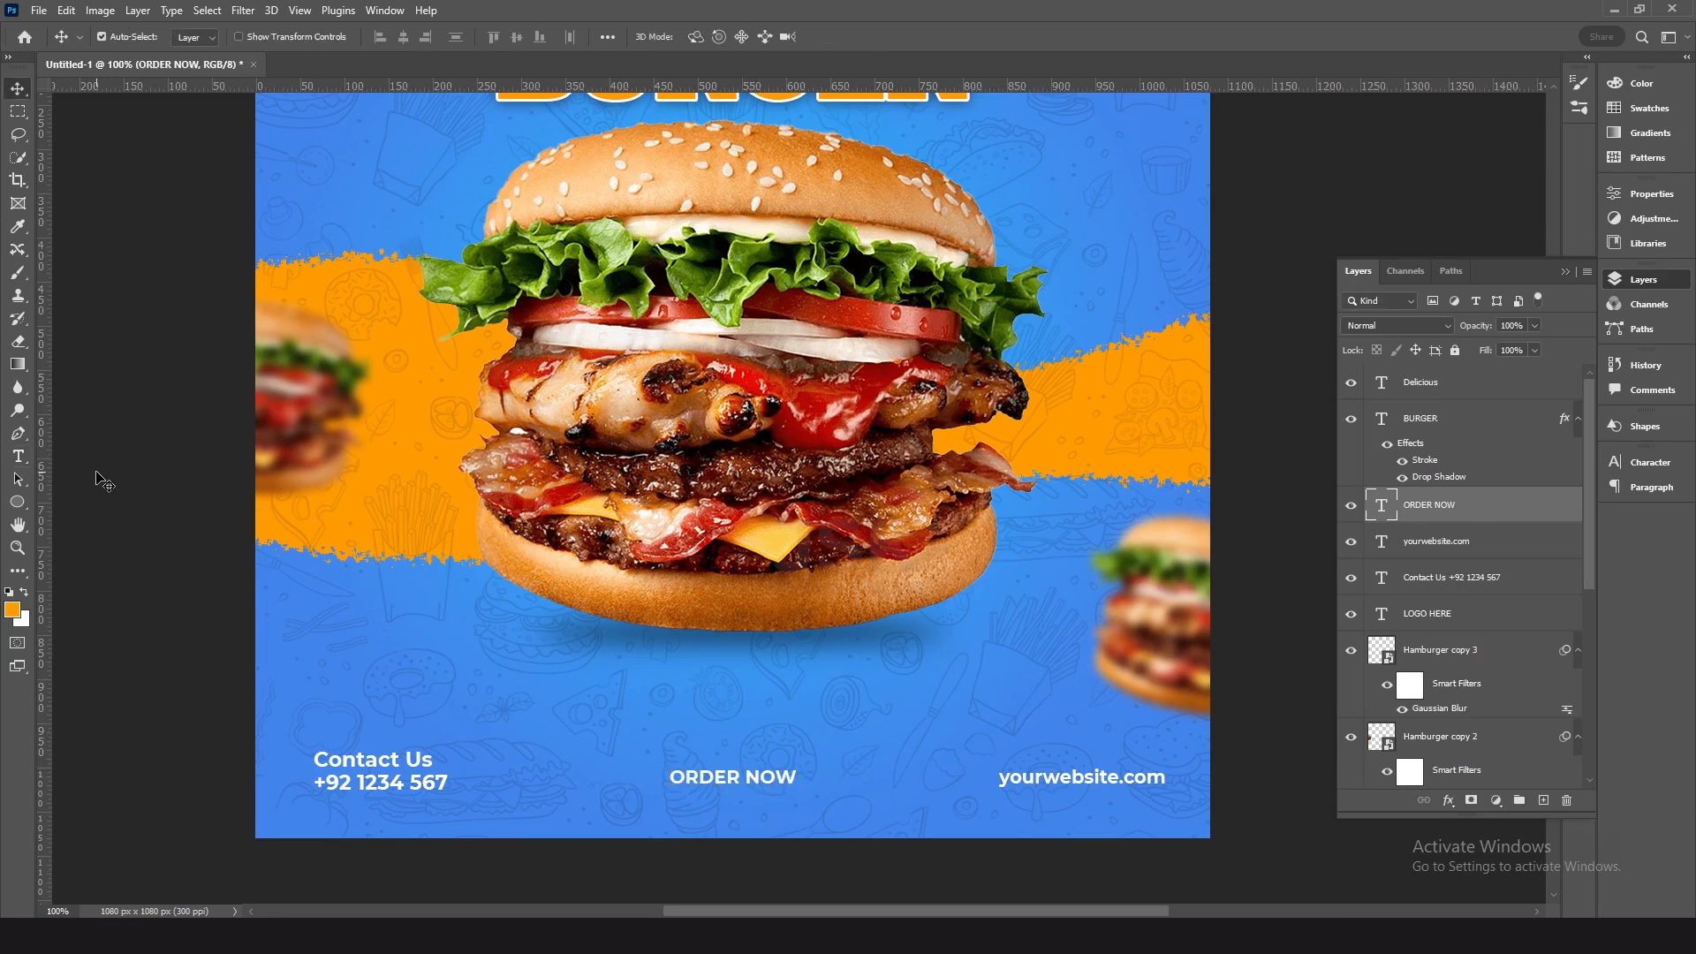
Step: Draw an orange rectangle about 191 × 48 px over the ORDER NOW text
{"action": "left_click", "coordinate": [17, 505]}
{"action": "left_click", "coordinate": [66, 504]}
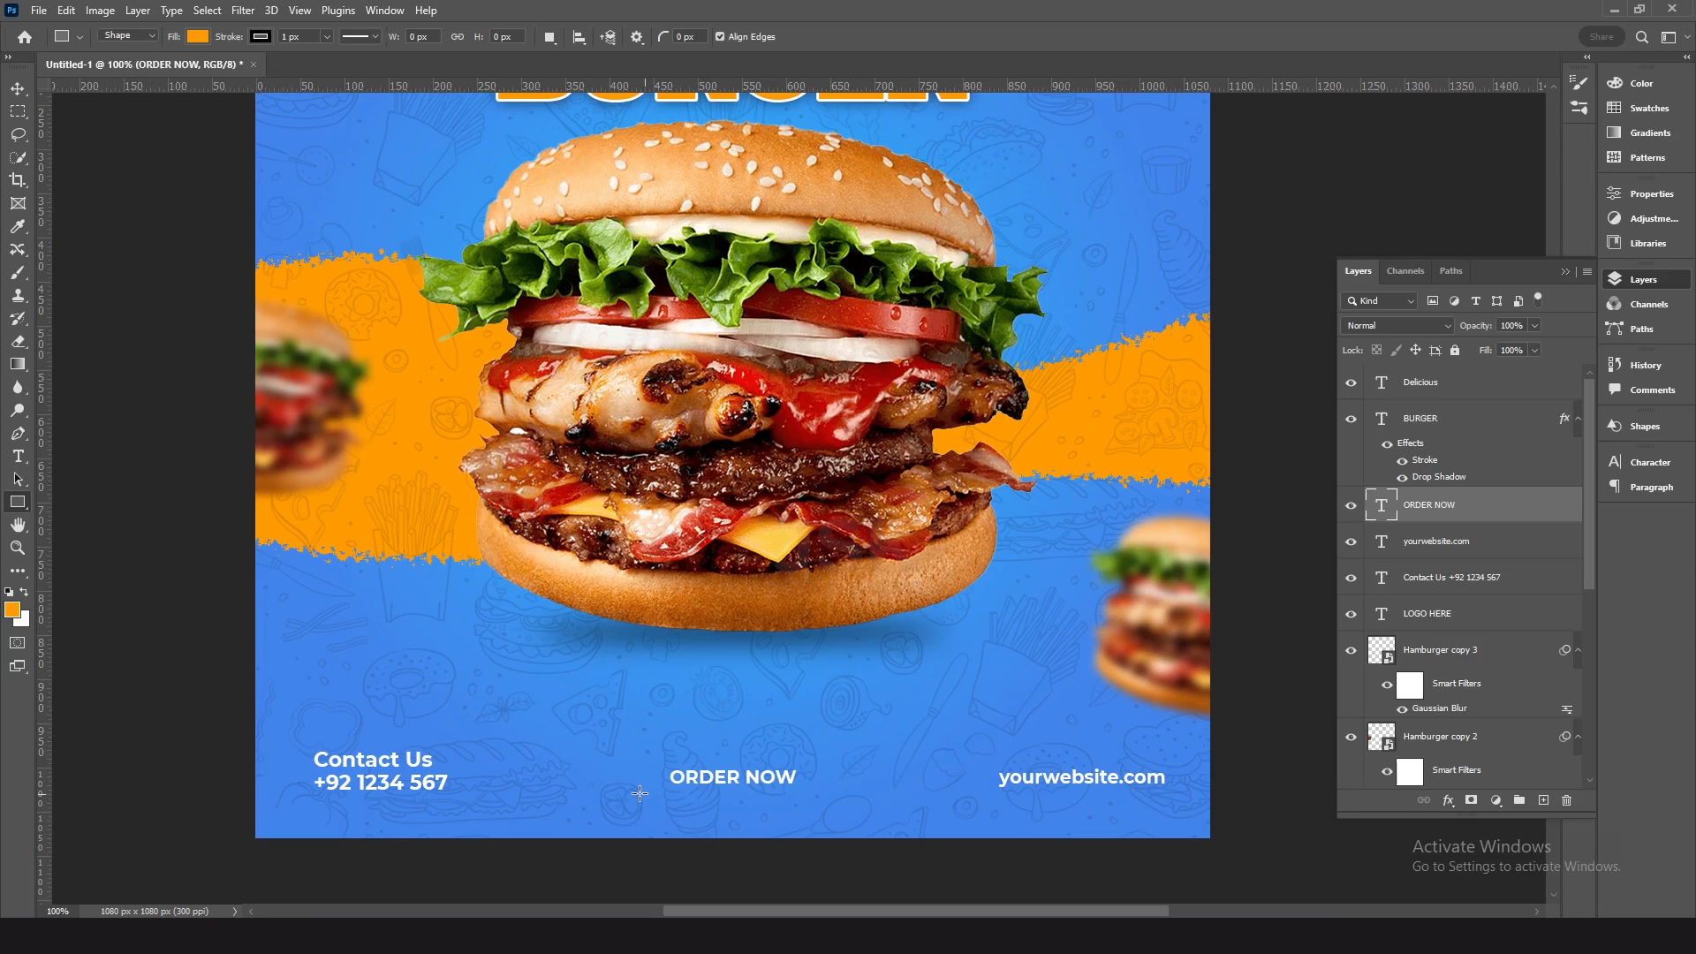
{"action": "left_click_drag", "start_coordinate": [646, 757], "coordinate": [770, 806]}
{"action": "left_click_drag", "start_coordinate": [807, 798], "coordinate": [815, 798]}
{"action": "key", "text": "v"}
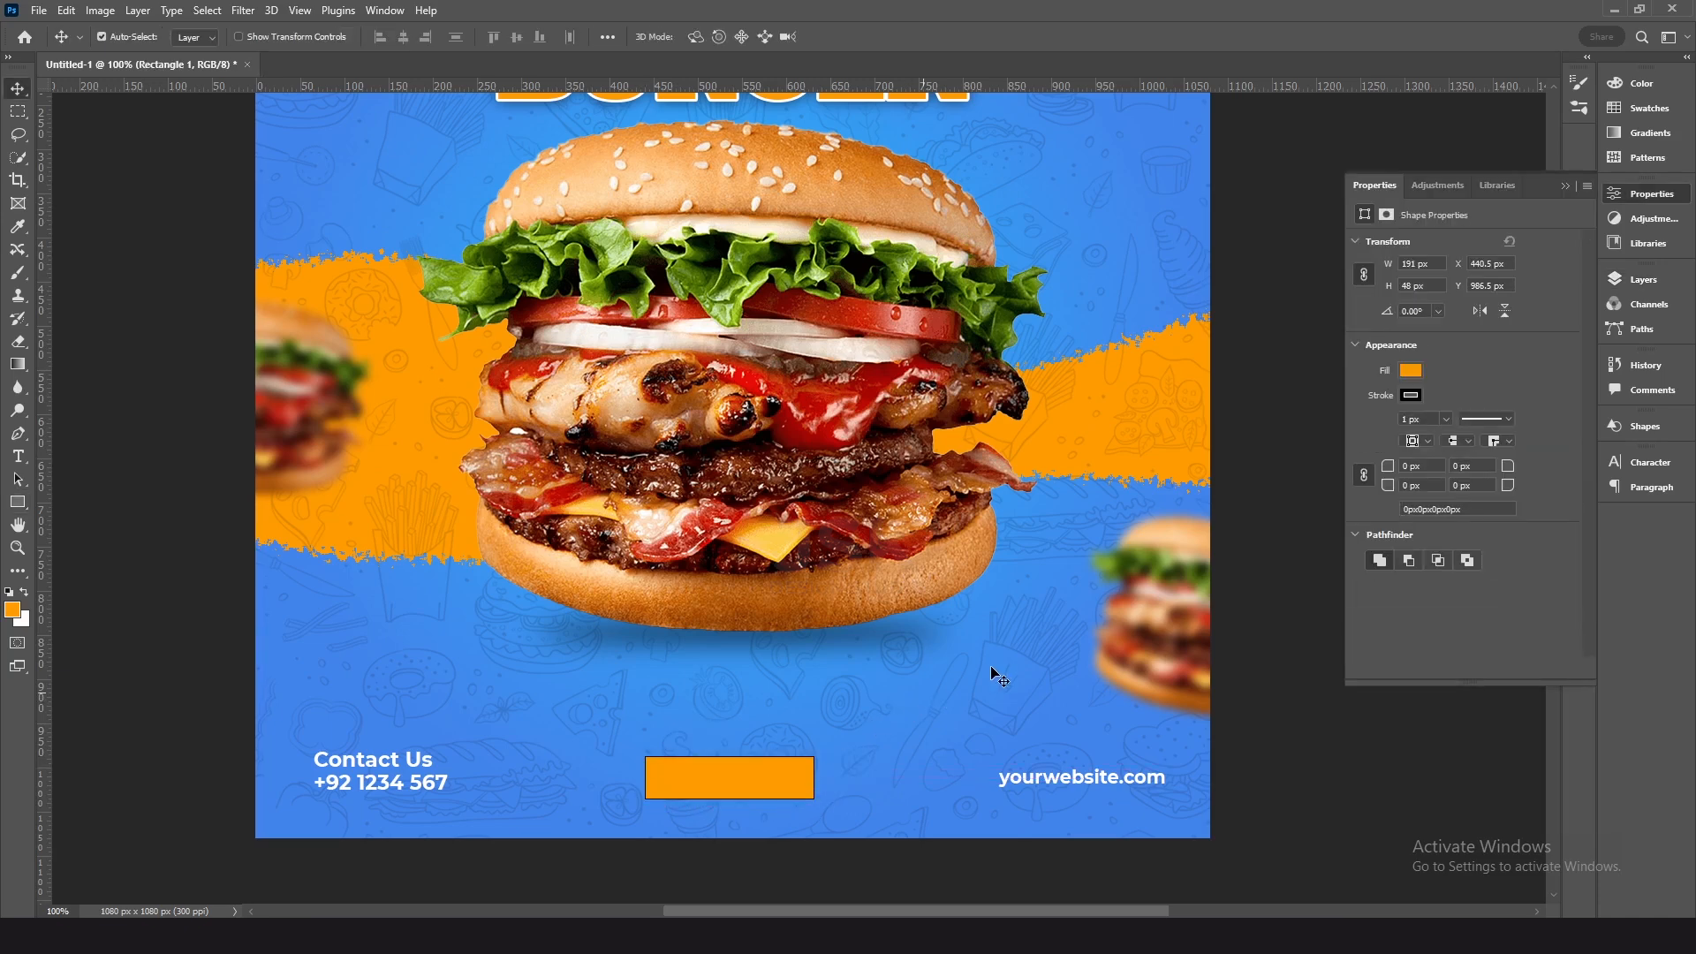
Step: Remove the orange rectangle's stroke and round its corners with a 24 px radius
{"action": "left_click", "coordinate": [1404, 396]}
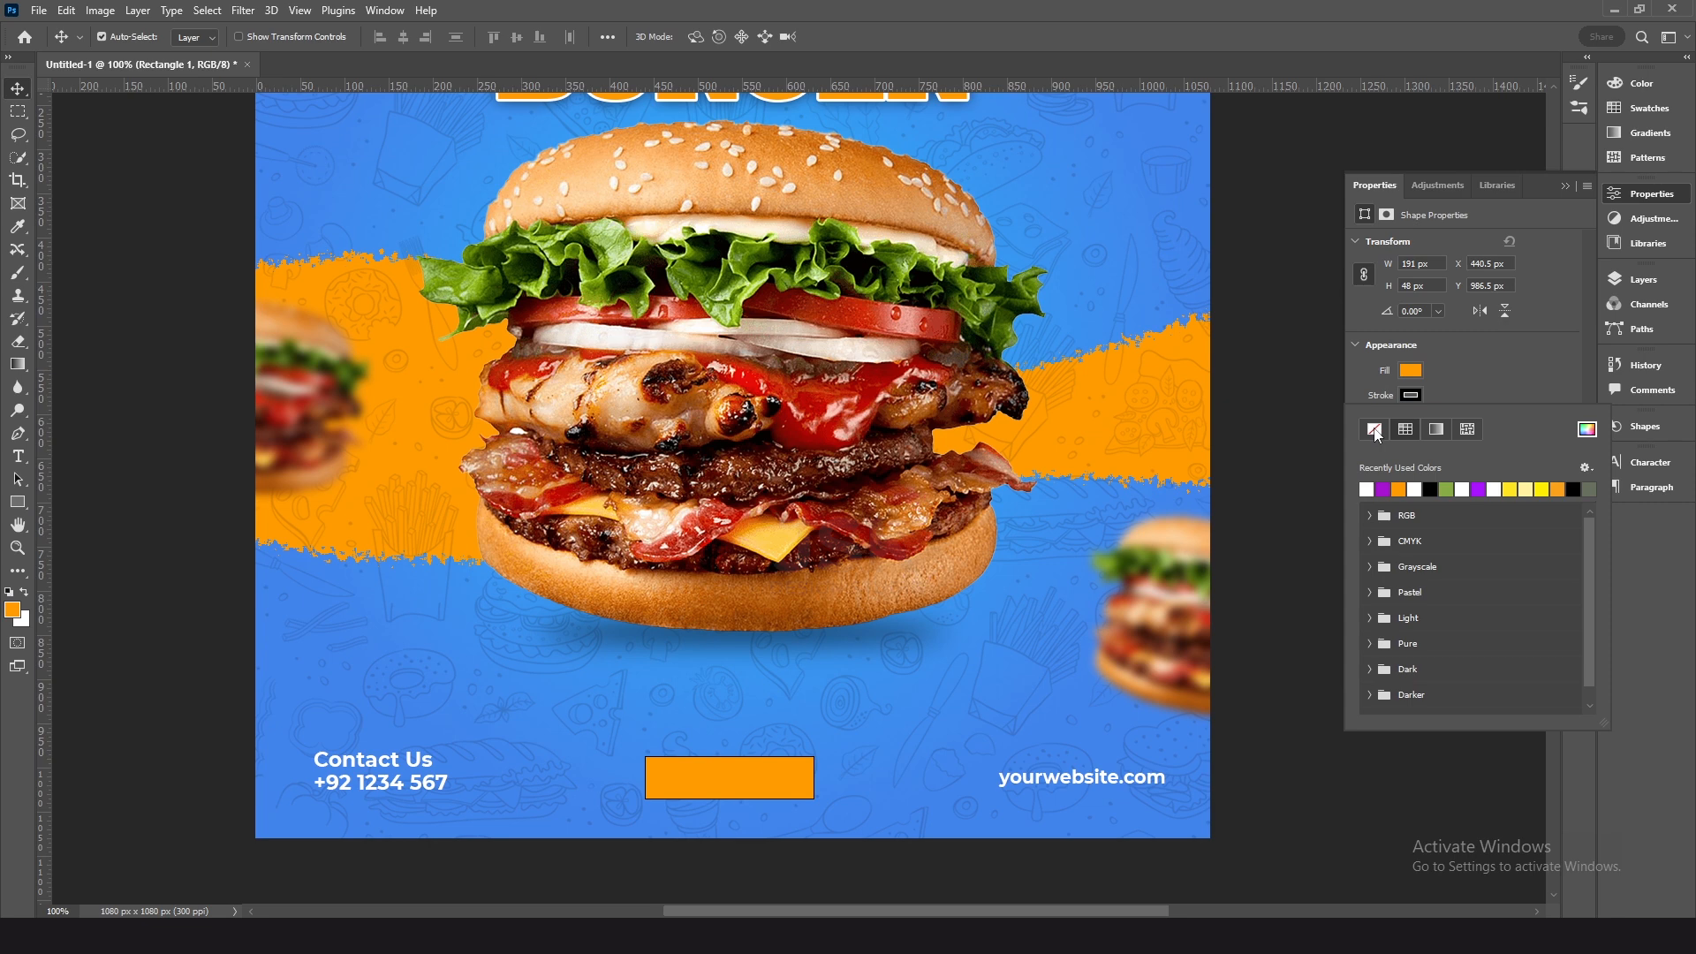
{"action": "left_click", "coordinate": [1374, 430]}
{"action": "left_click", "coordinate": [1460, 379]}
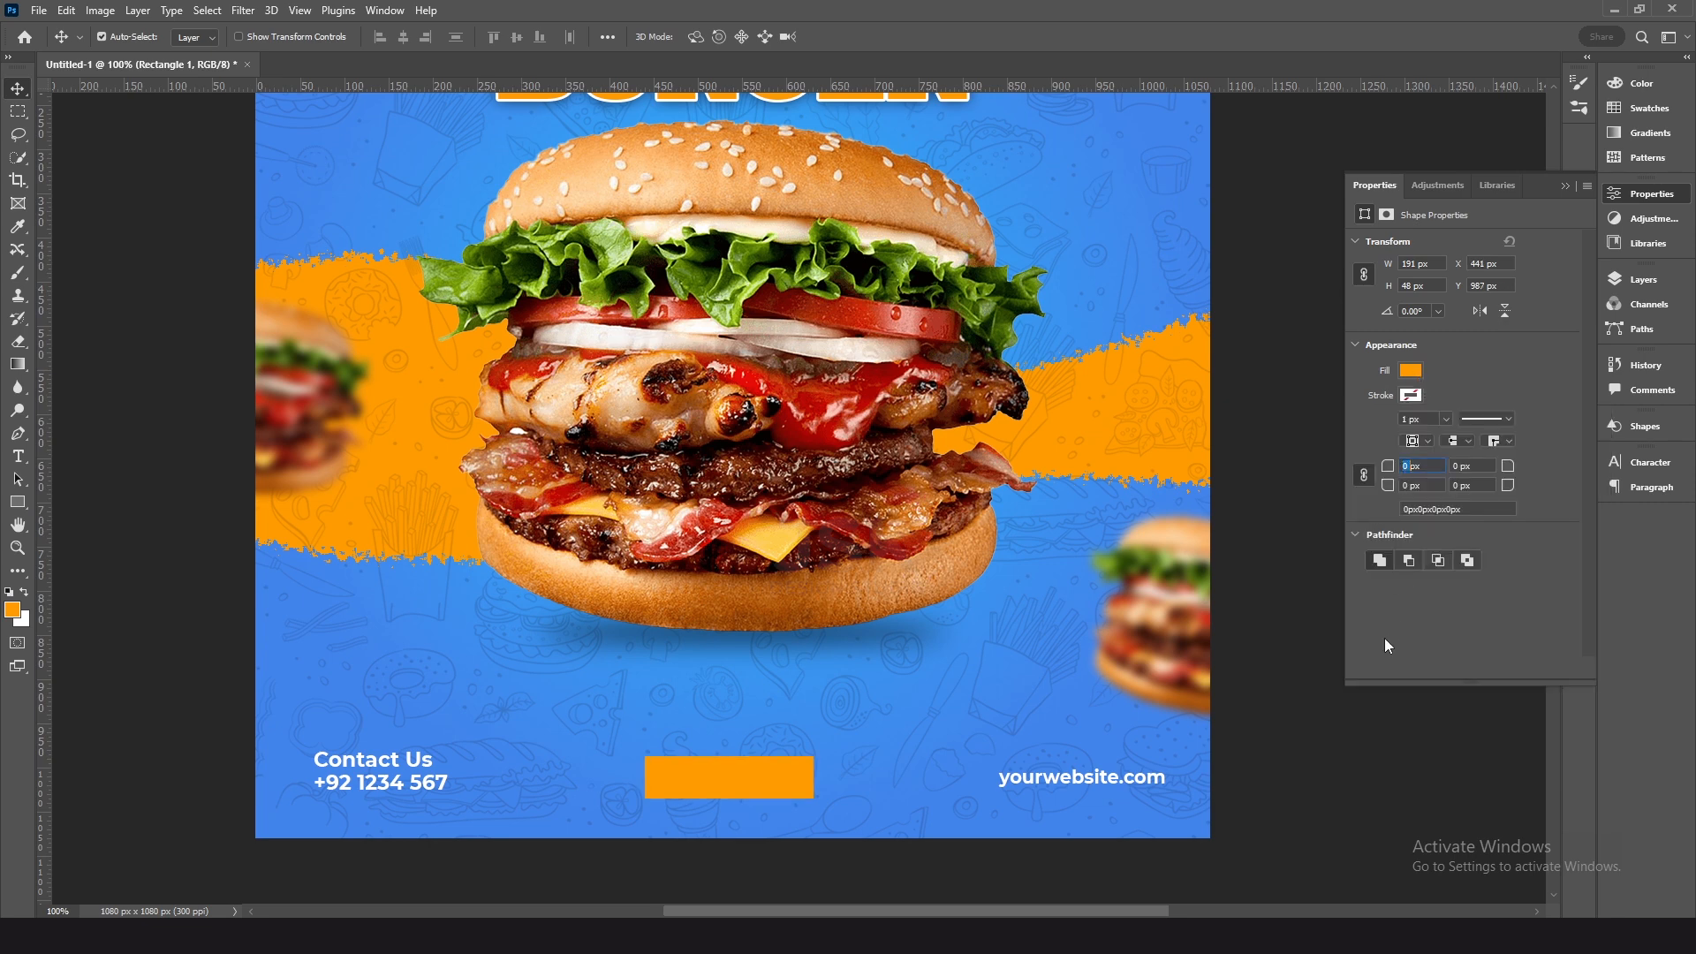
{"action": "type", "text": "24"}
{"action": "key", "text": "Tab"}
Step: Move the ORDER NOW text layer above the rounded orange rectangle in the layer stack
{"action": "left_click", "coordinate": [1643, 280]}
{"action": "left_click_drag", "start_coordinate": [1446, 548], "coordinate": [1431, 495]}
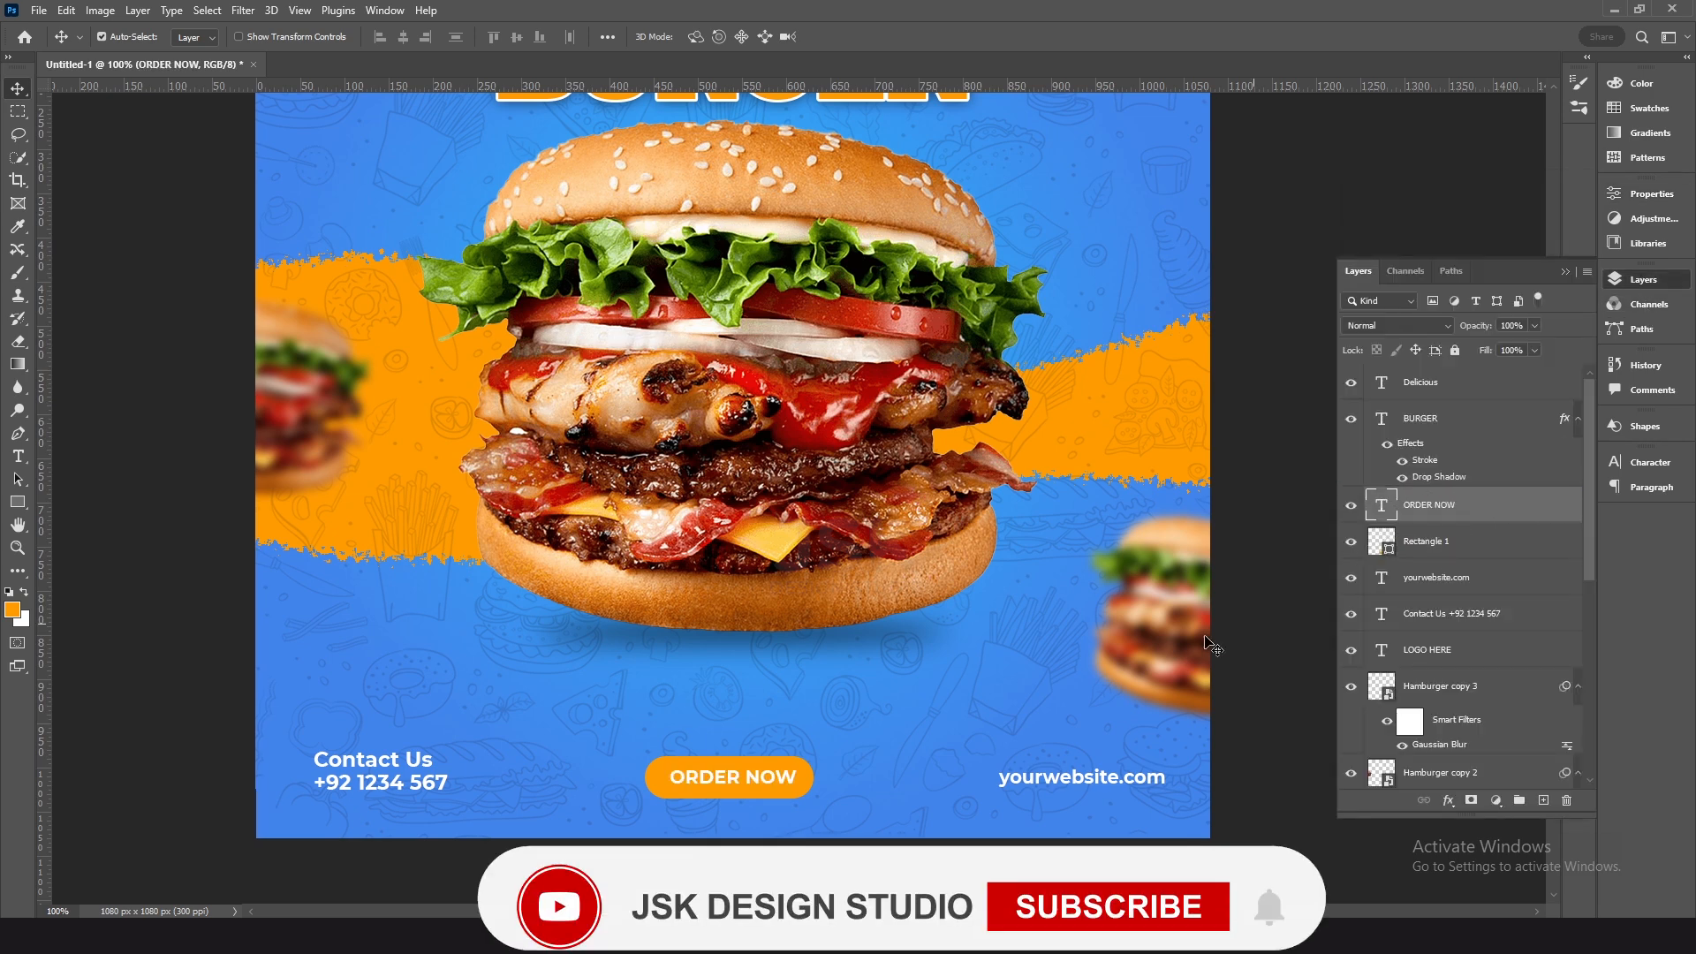